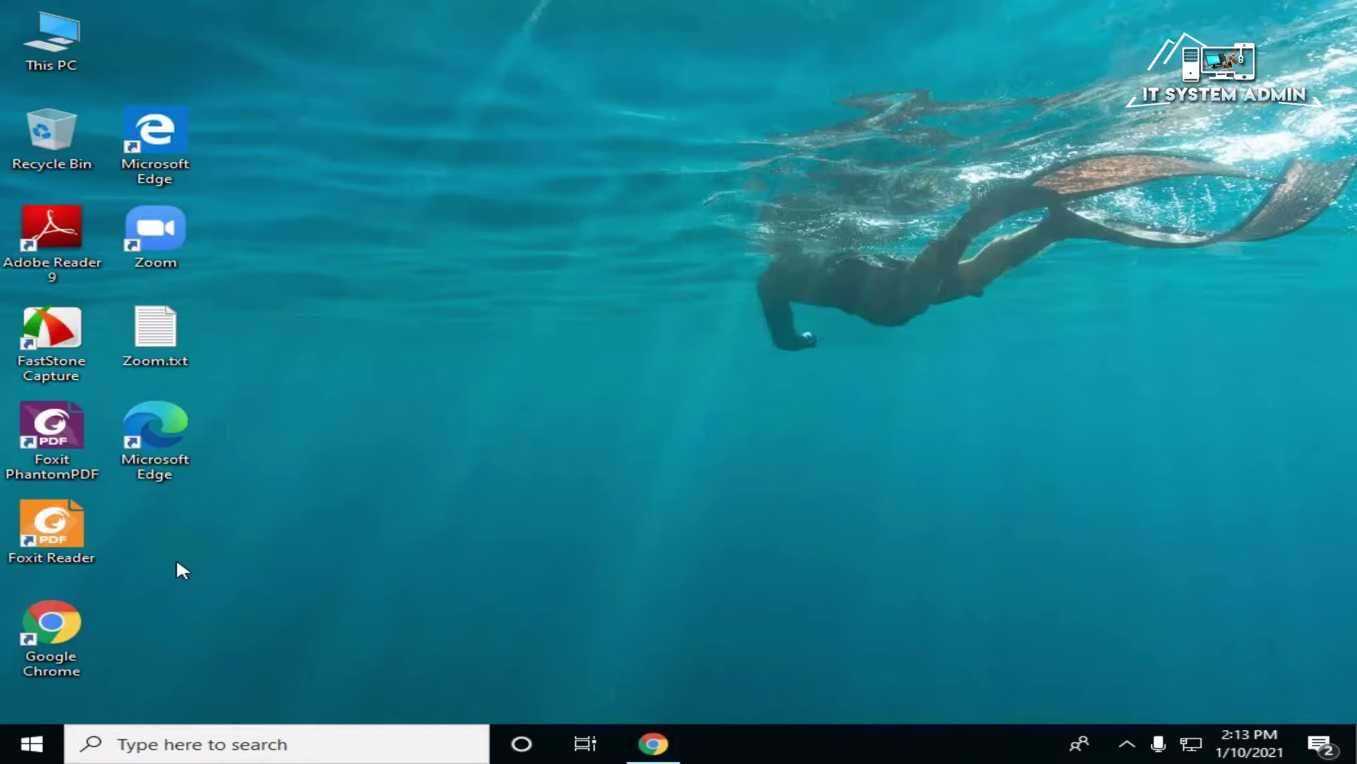
Step: Launch Google Chrome from its shortcut menu and go to the Gmail inbox
{"action": "right_click", "coordinate": [41, 605]}
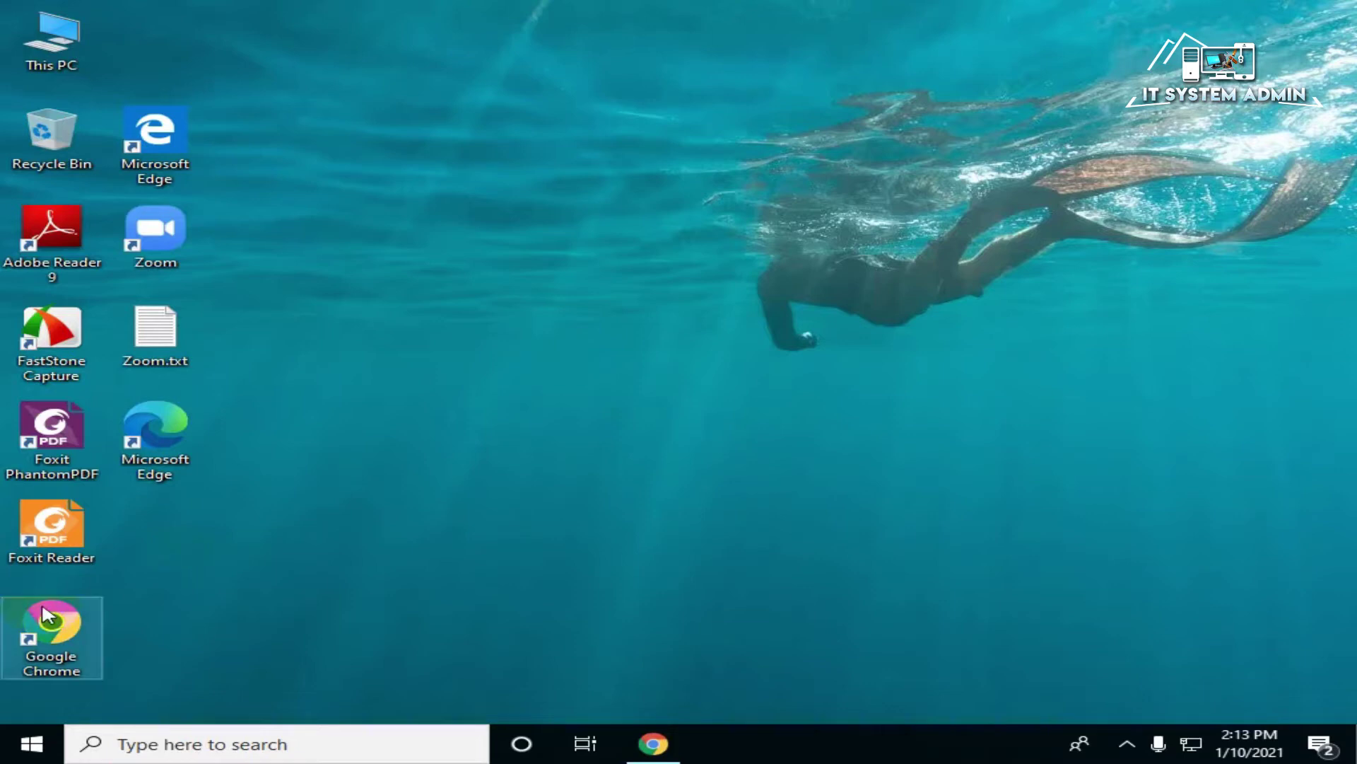
{"action": "left_click", "coordinate": [203, 139]}
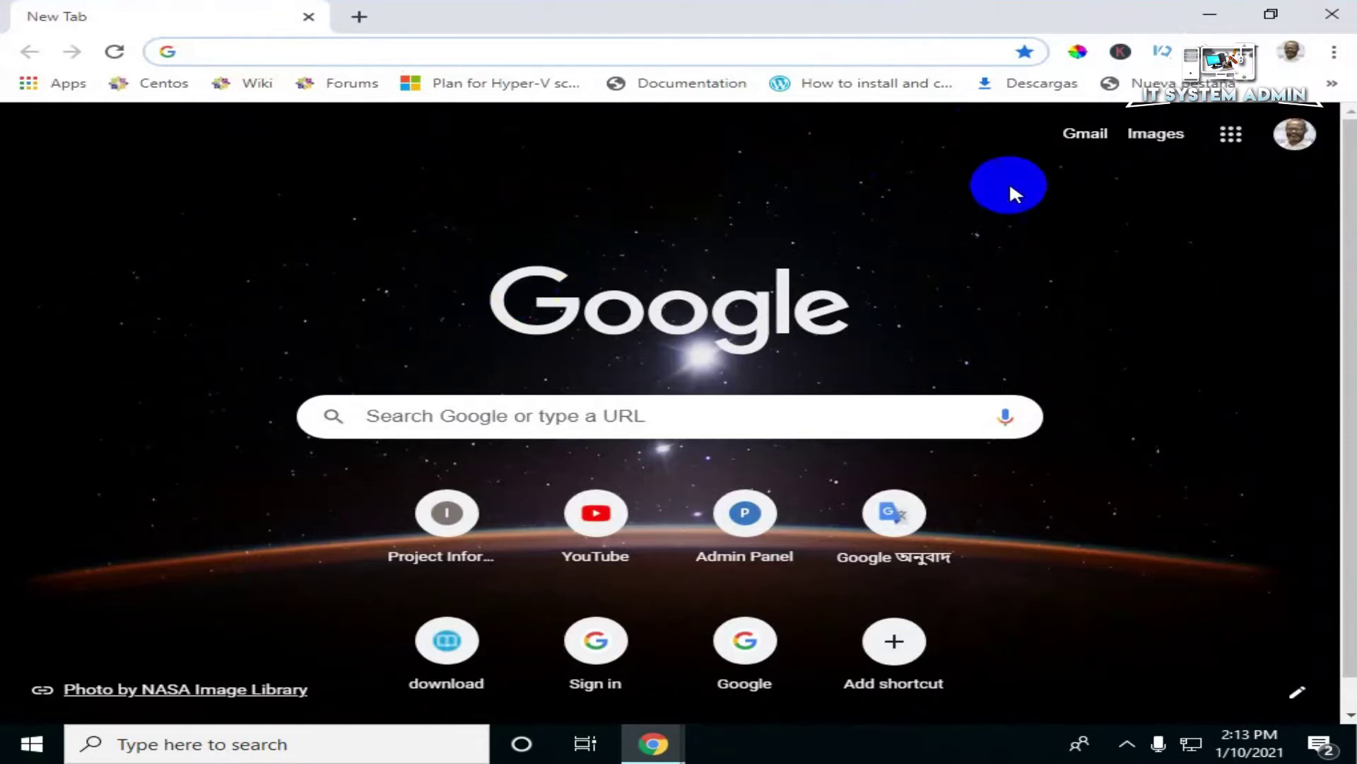
{"action": "left_click", "coordinate": [1084, 133]}
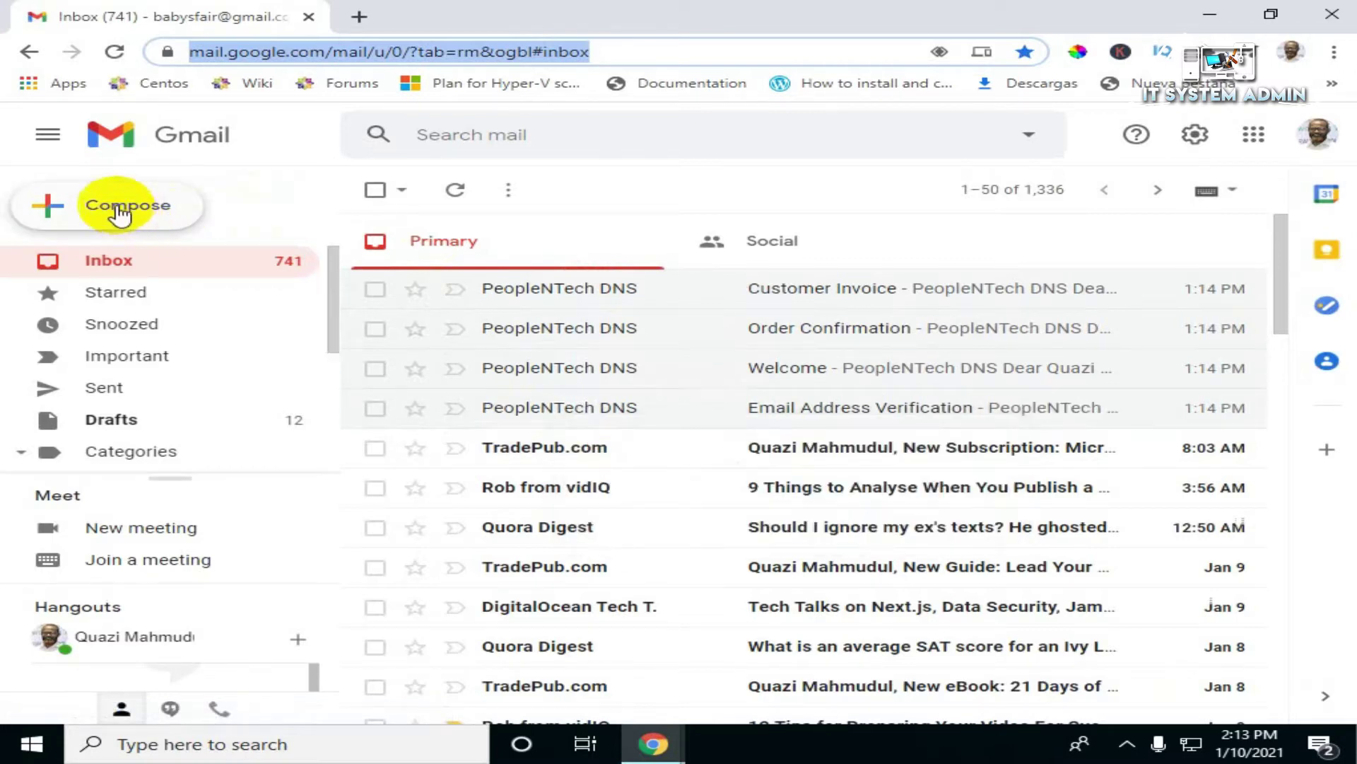
Step: Start a new message with the subject 'Invitation for AGM'
{"action": "left_click", "coordinate": [122, 212]}
{"action": "left_click", "coordinate": [745, 344]}
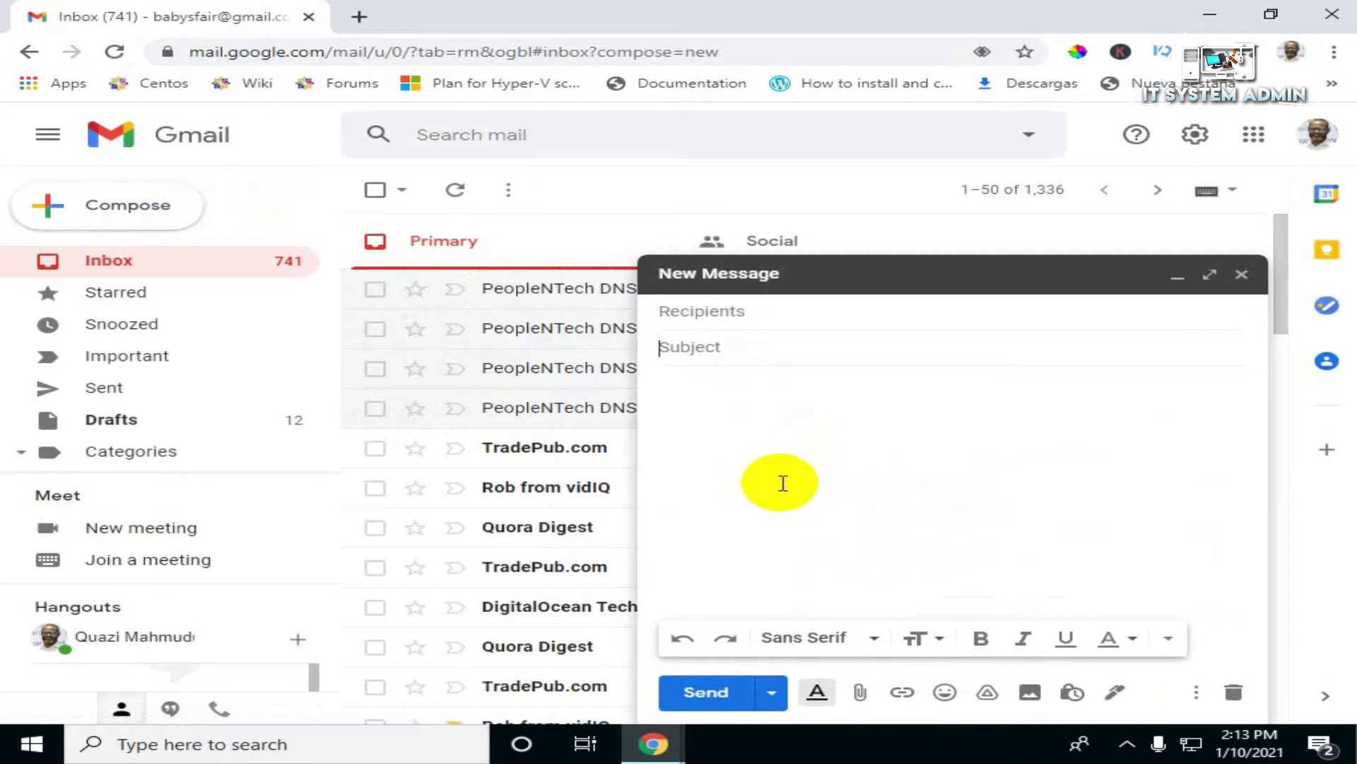
{"action": "type", "text": "Invitation for AGM"}
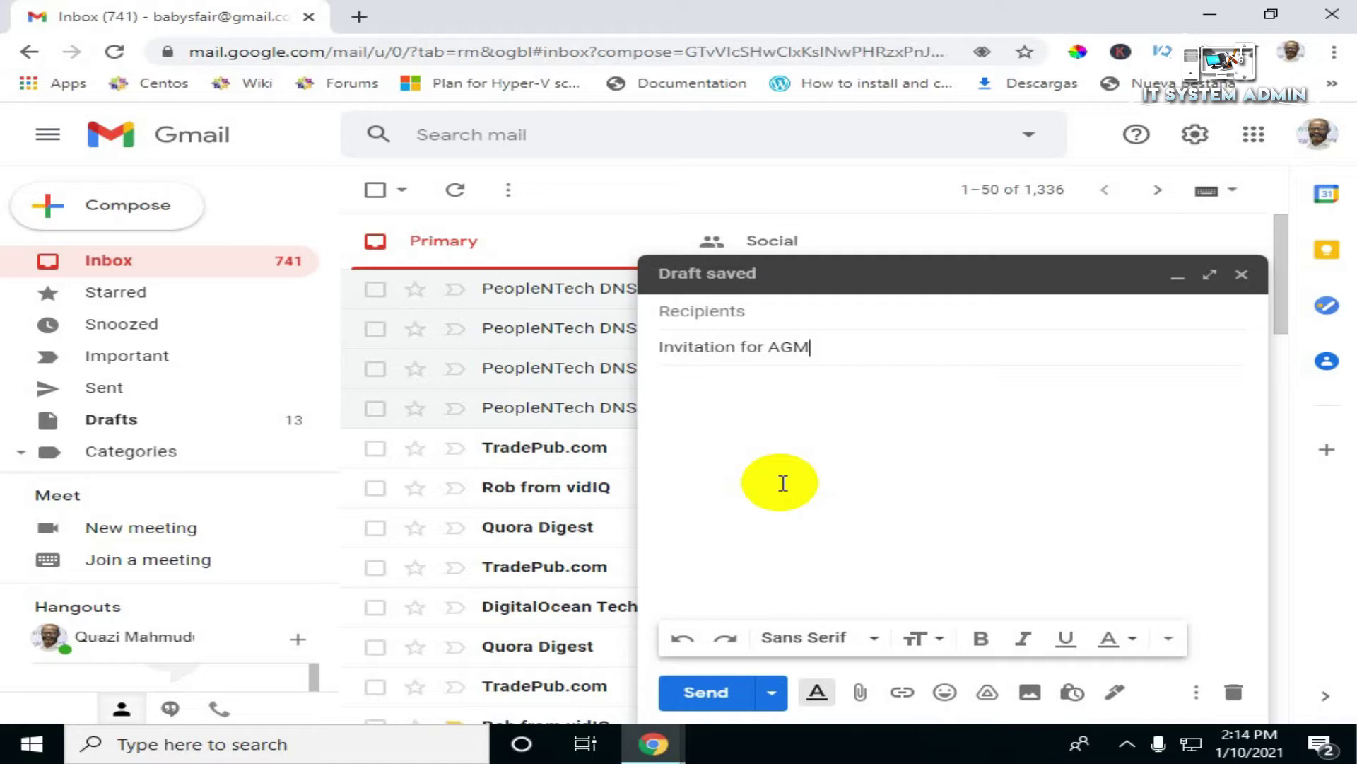
Step: Begin the message body with a 'To' line and start the next line
{"action": "left_click", "coordinate": [790, 473]}
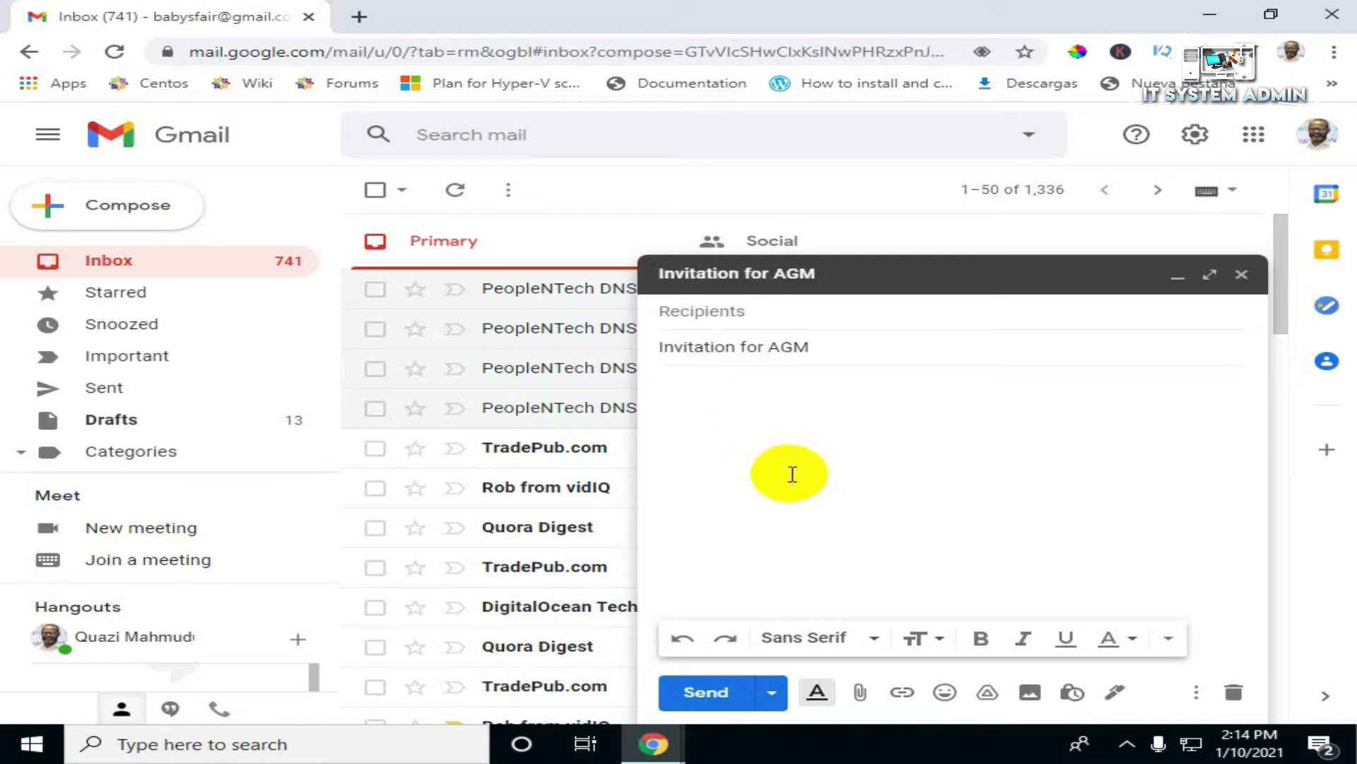
{"action": "type", "text": "To"}
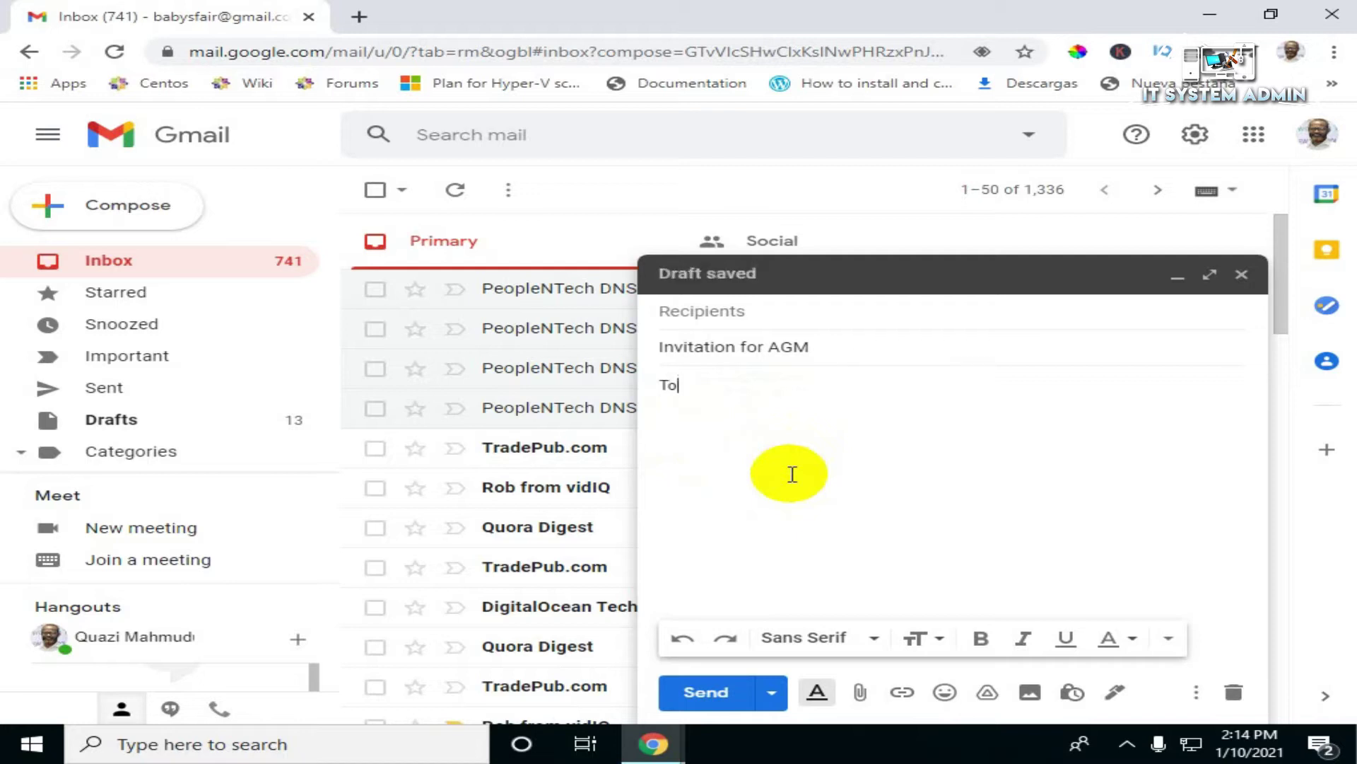
{"action": "key", "text": "Return"}
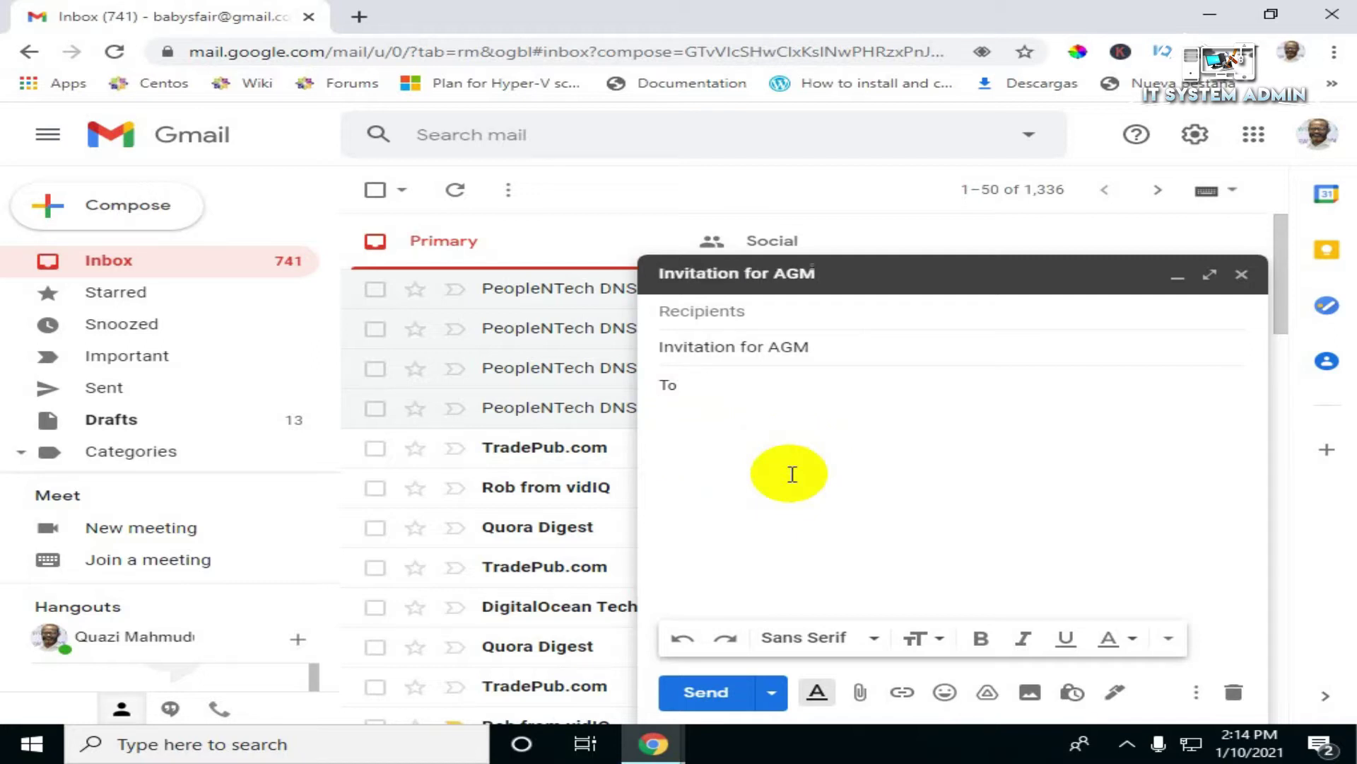
{"action": "type", "text": "<"}
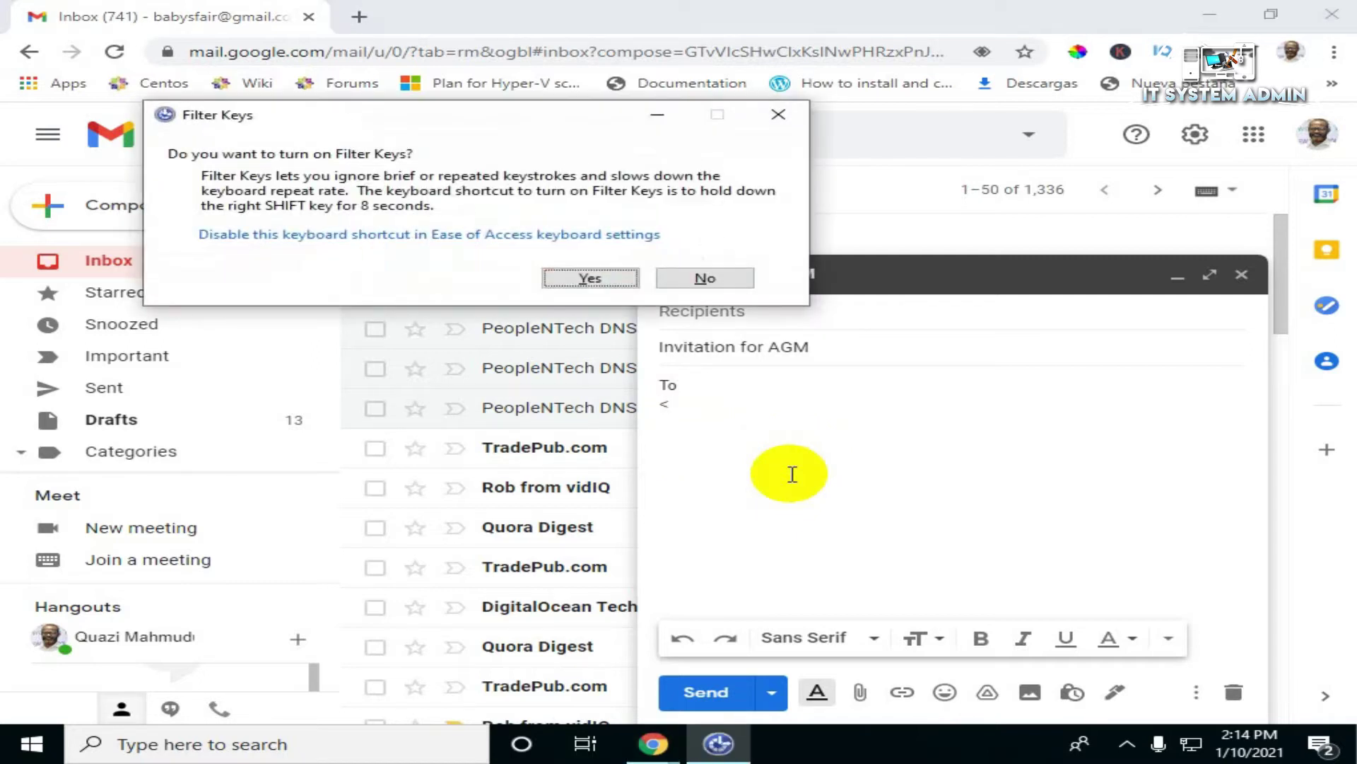
Step: Decline Filter Keys, then list <<Name>>, <<Position>> and <<Organization>> placeholders on separate lines
{"action": "left_click", "coordinate": [722, 283]}
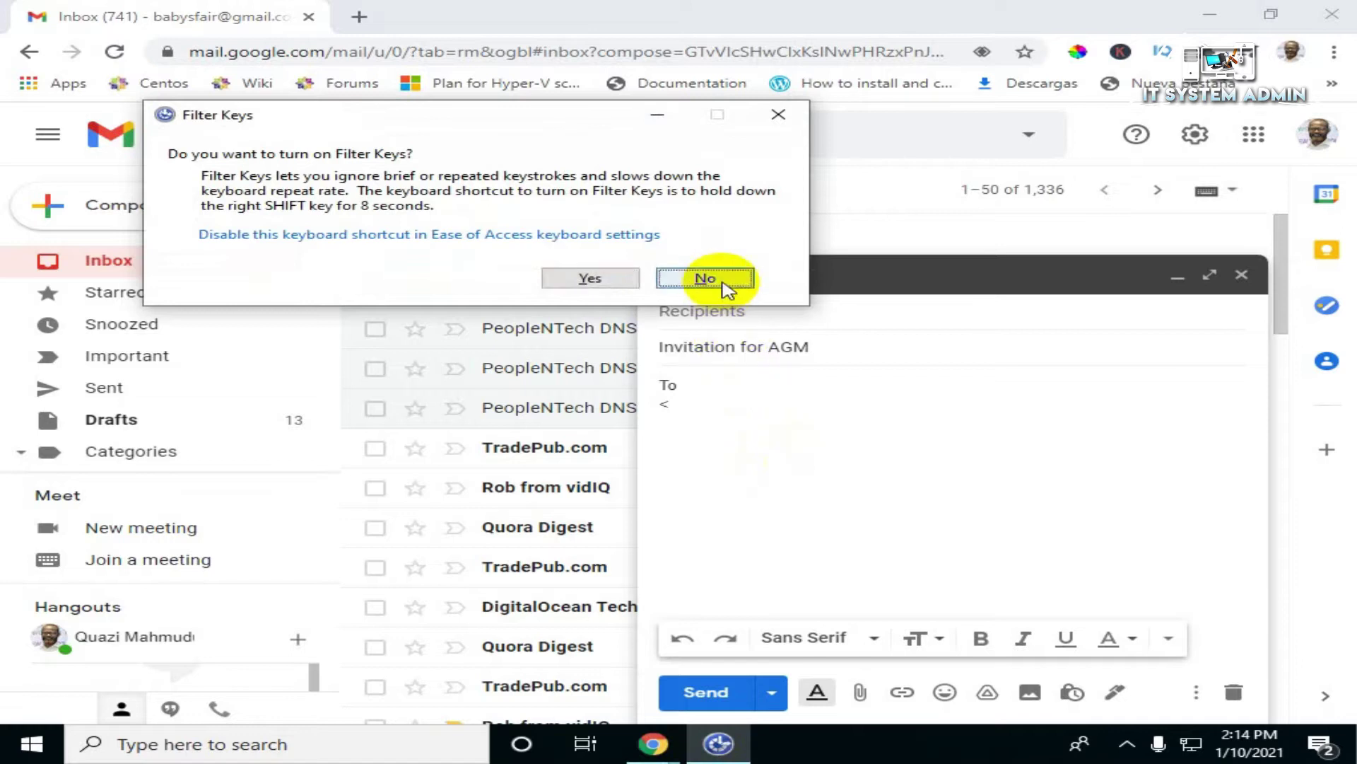
{"action": "type", "text": "<"}
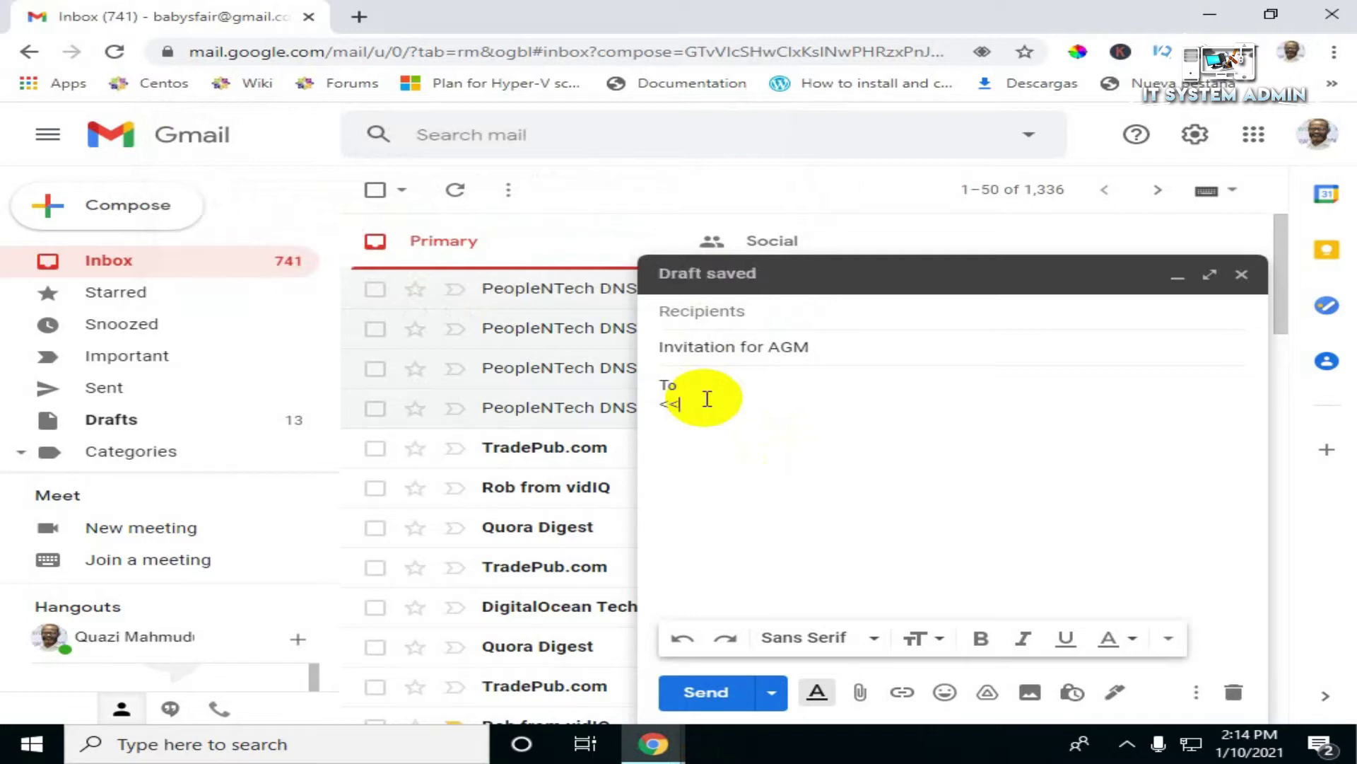
{"action": "type", "text": "Name>>"}
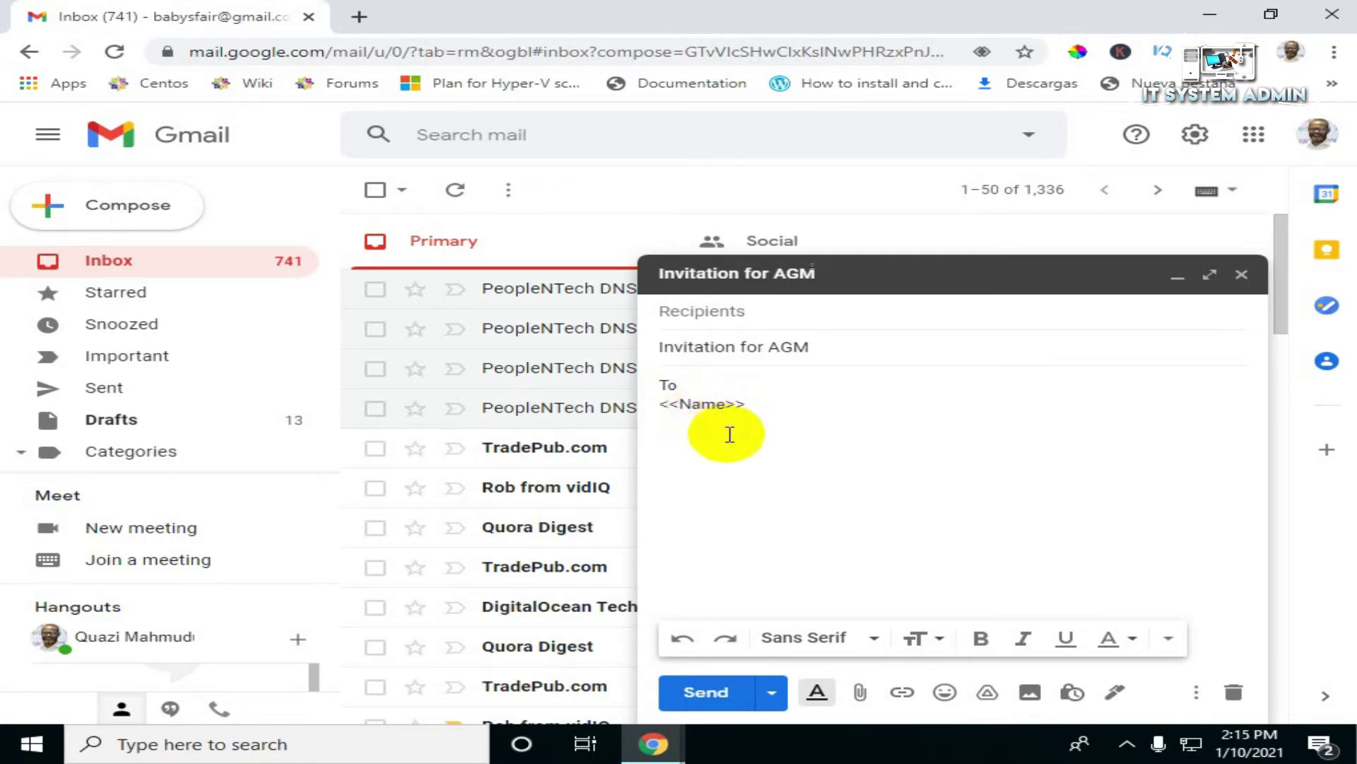
{"action": "type", "text": "<<"}
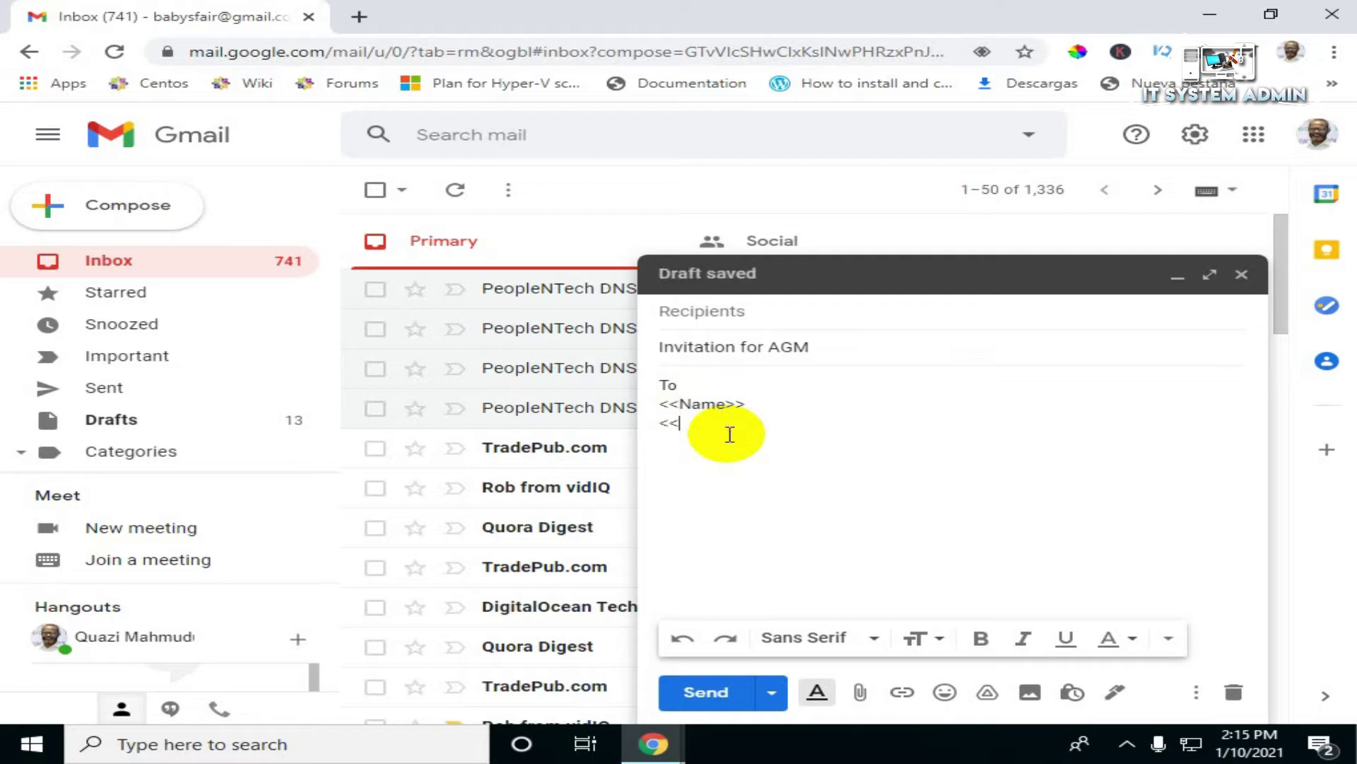
{"action": "type", "text": "Posi"}
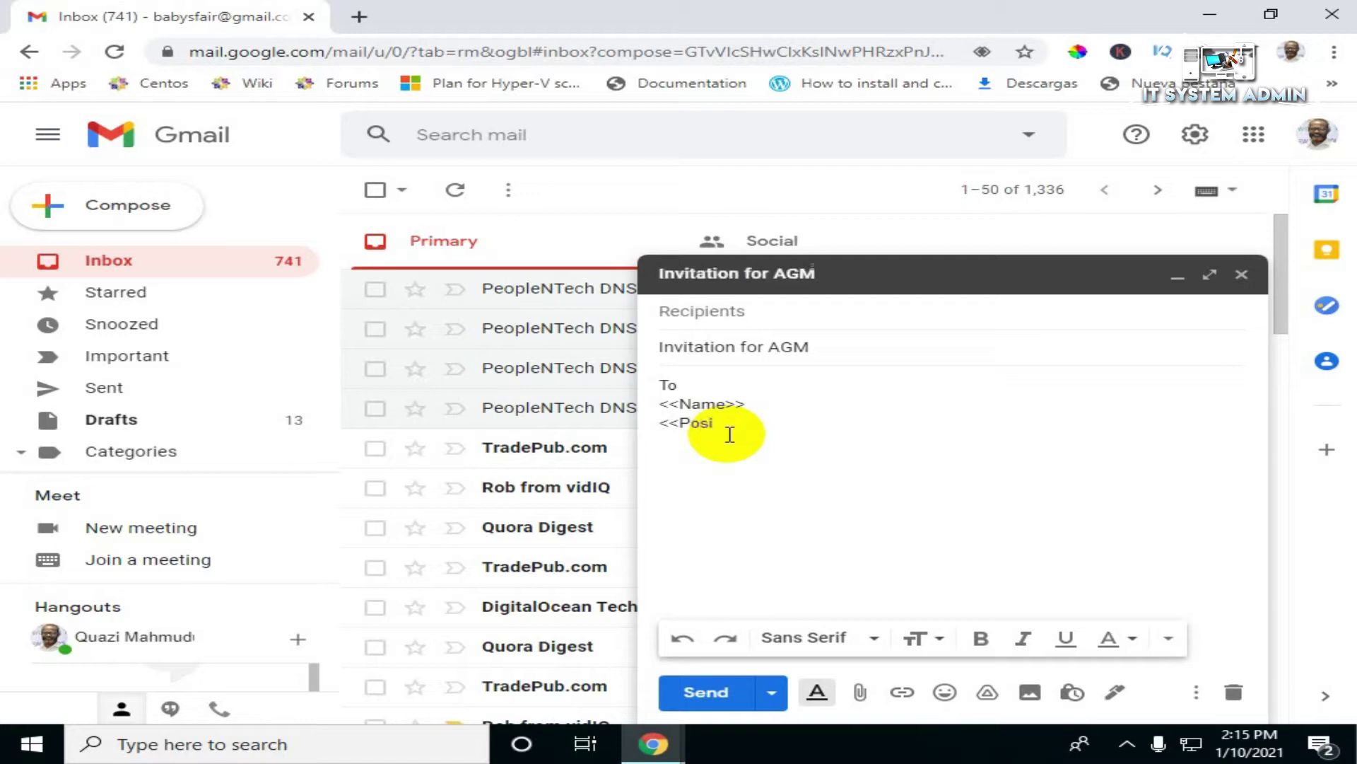
{"action": "type", "text": "tion>>"}
{"action": "key", "text": "Return"}
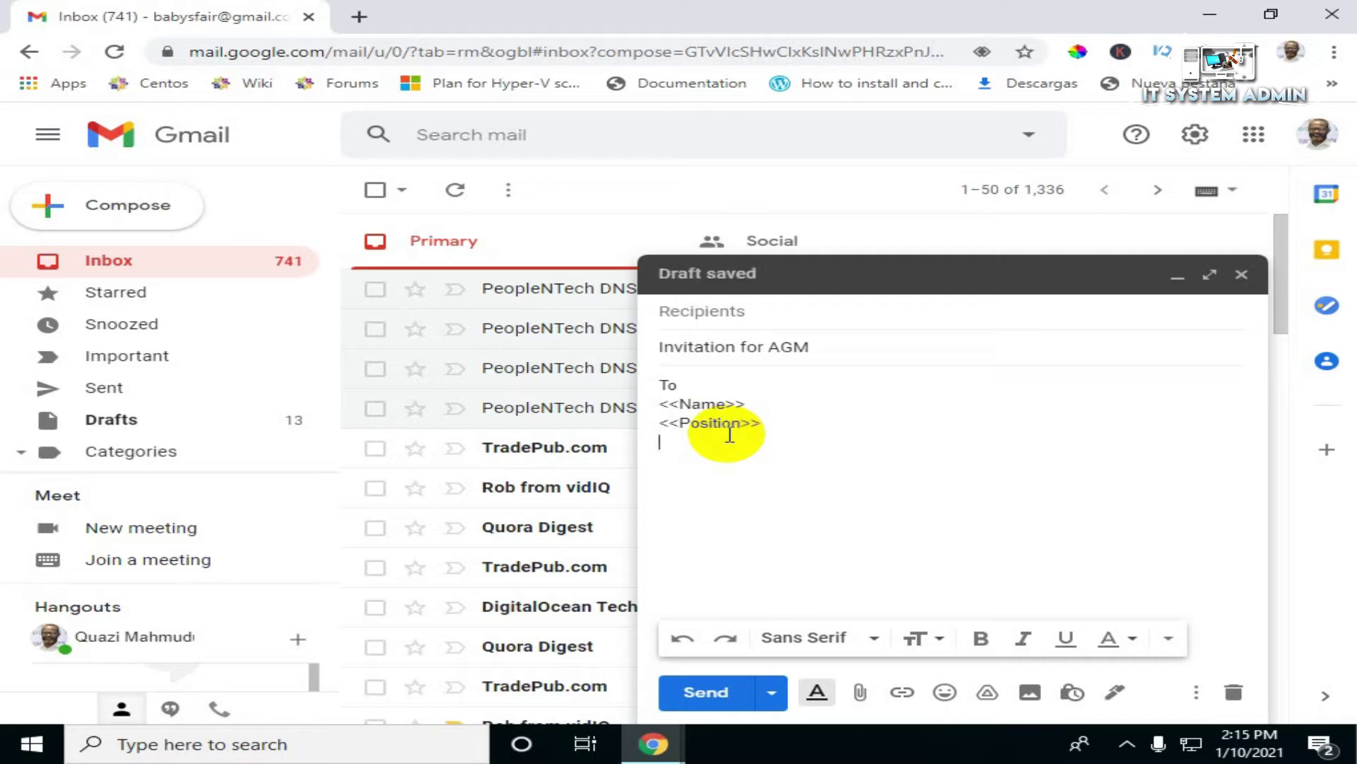
{"action": "type", "text": "<<"}
{"action": "type", "text": "Orga"}
{"action": "type", "text": "t"}
{"action": "type", "text": "n"}
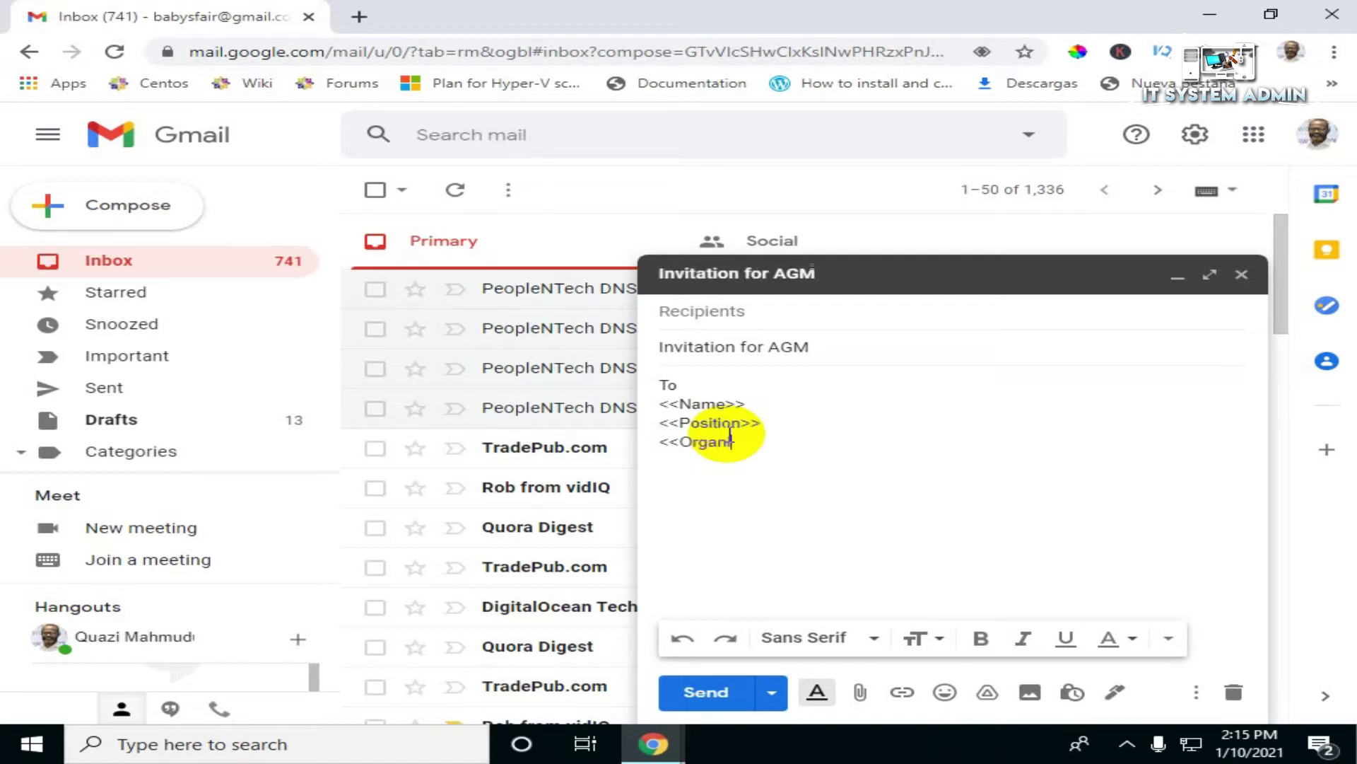
{"action": "type", "text": "ization>>"}
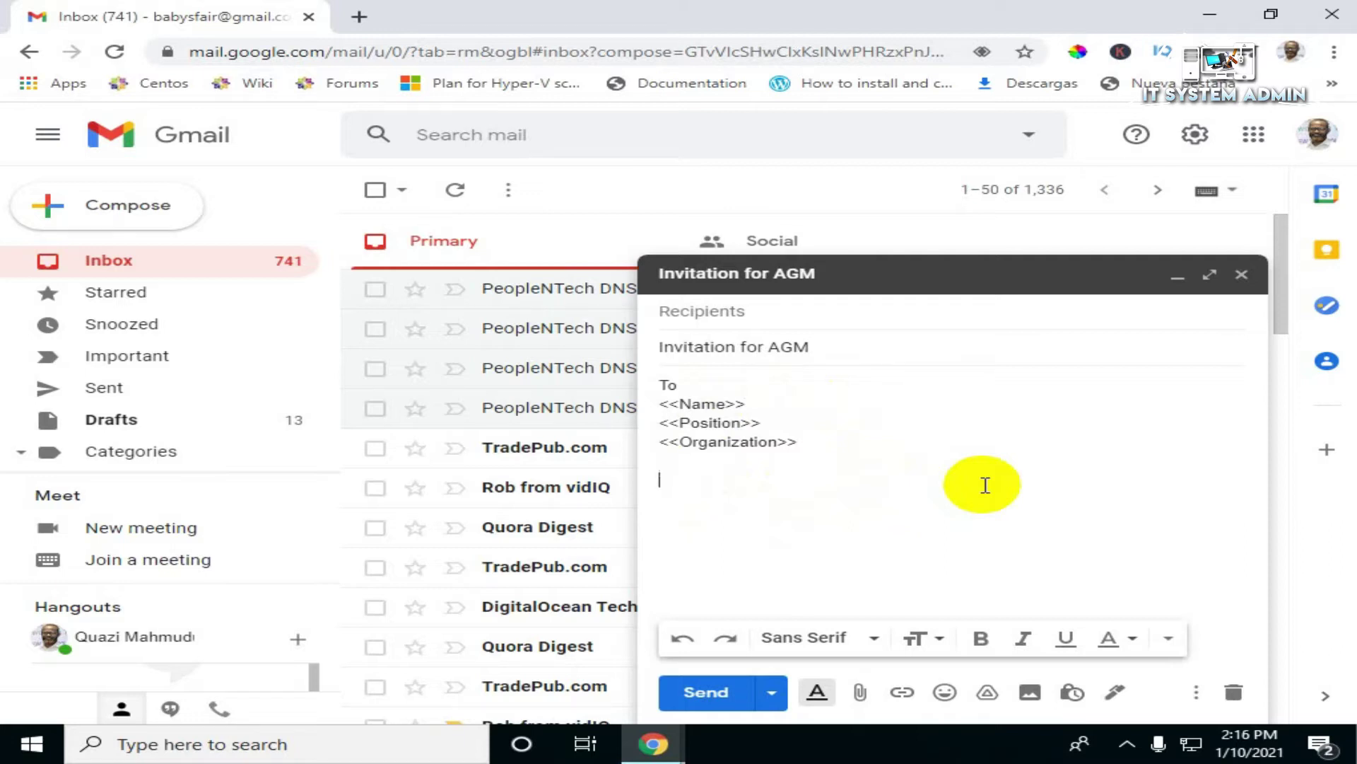
Step: Write 'Hello <<Name>>' and the AGM invitation for 20th Dec 2021 at 10 am
{"action": "type", "text": "Hello"}
{"action": "type", "text": "<<Name"}
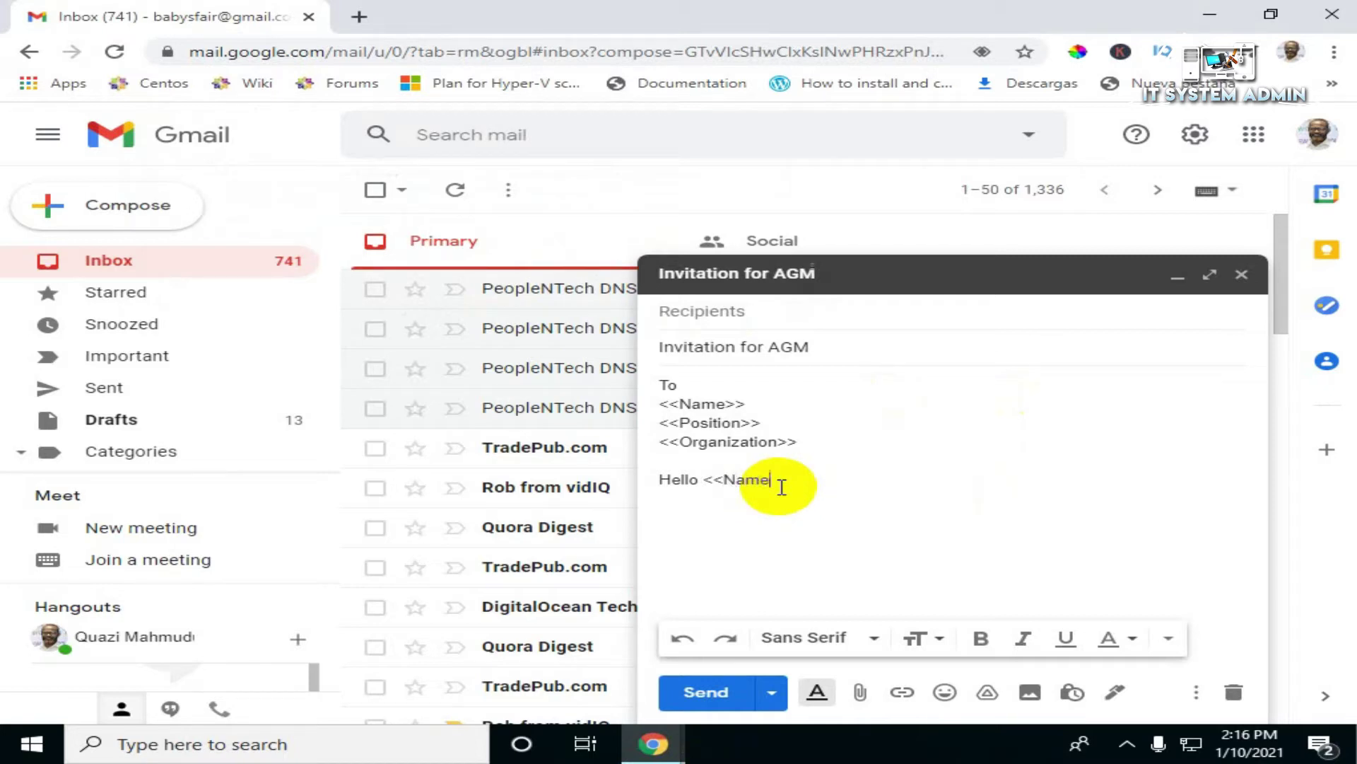
{"action": "type", "text": ">>"}
{"action": "key", "text": "Return"}
{"action": "type", "text": "You are invited to atte"}
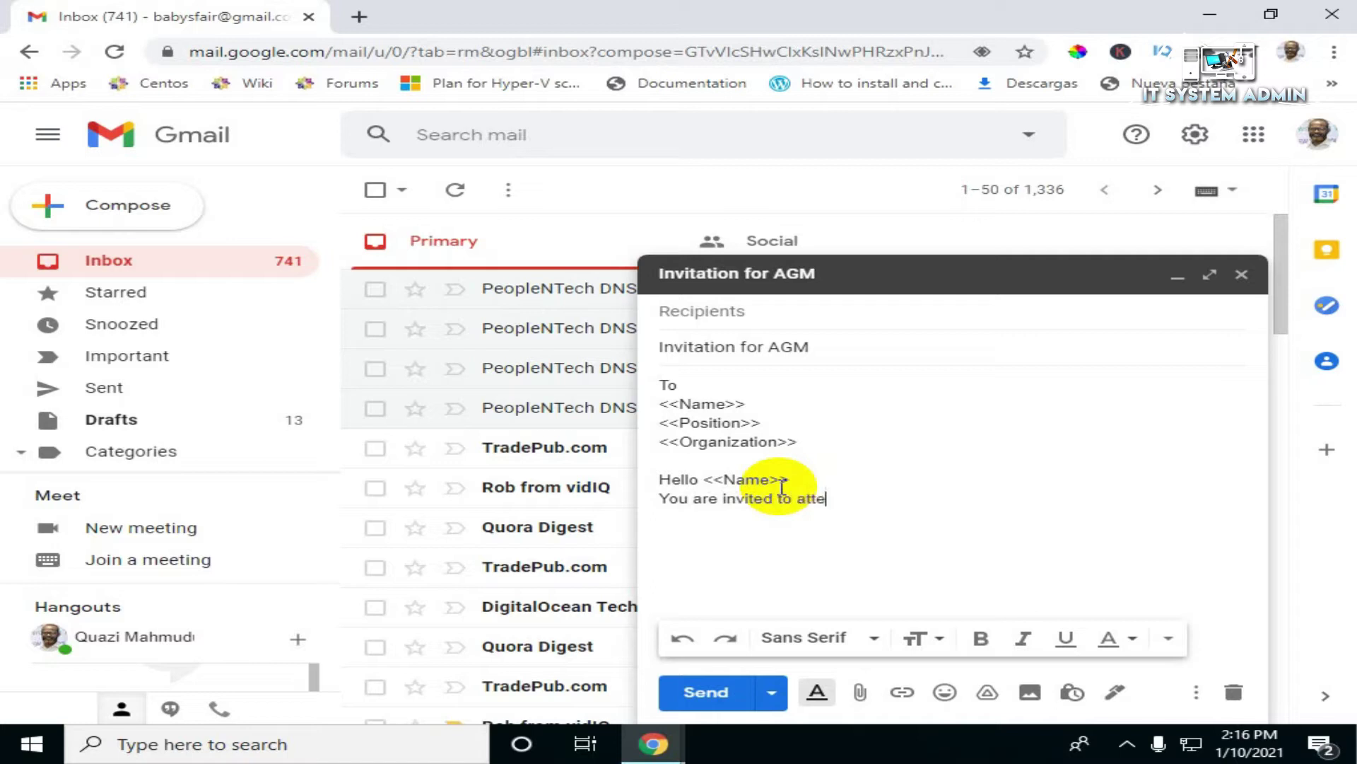
{"action": "type", "text": "nd the AGM"}
{"action": "type", "text": "on 2"}
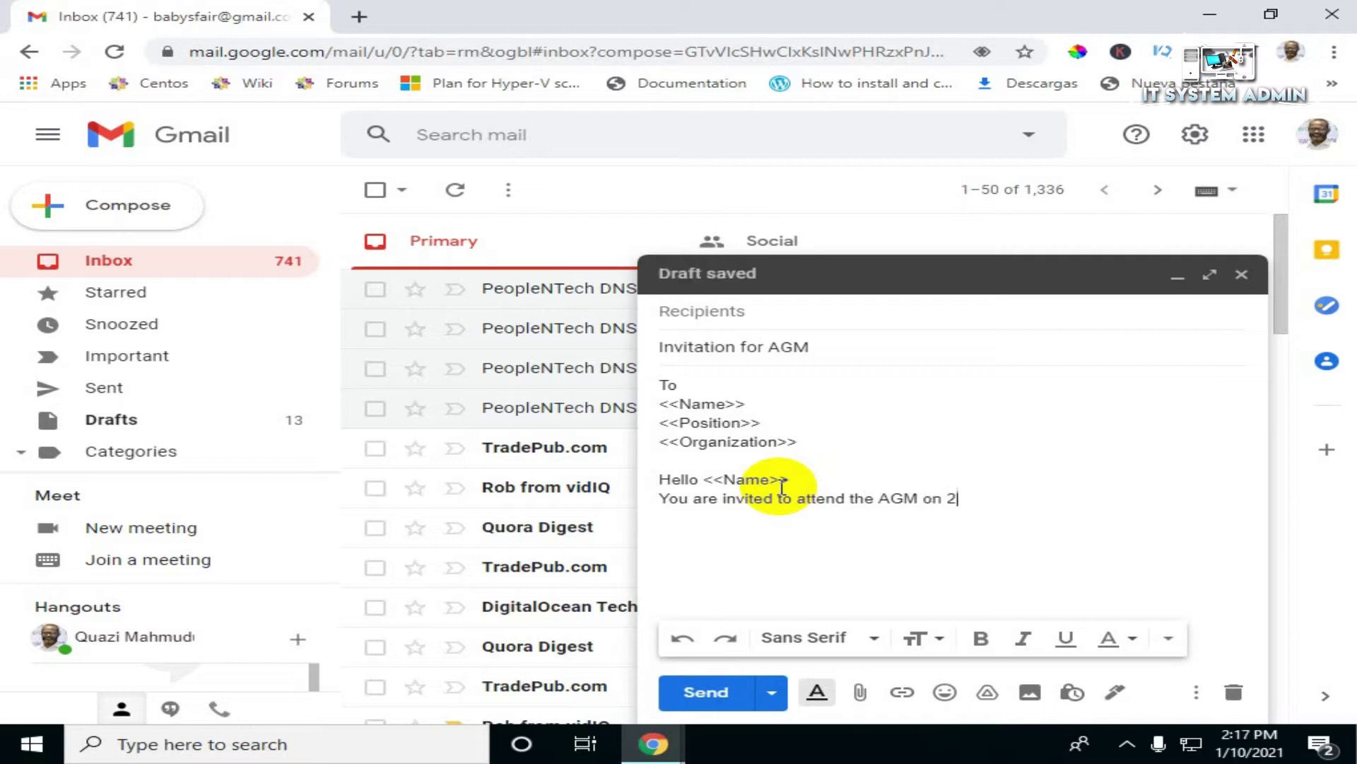
{"action": "type", "text": "0th Dec 2021 at 10"}
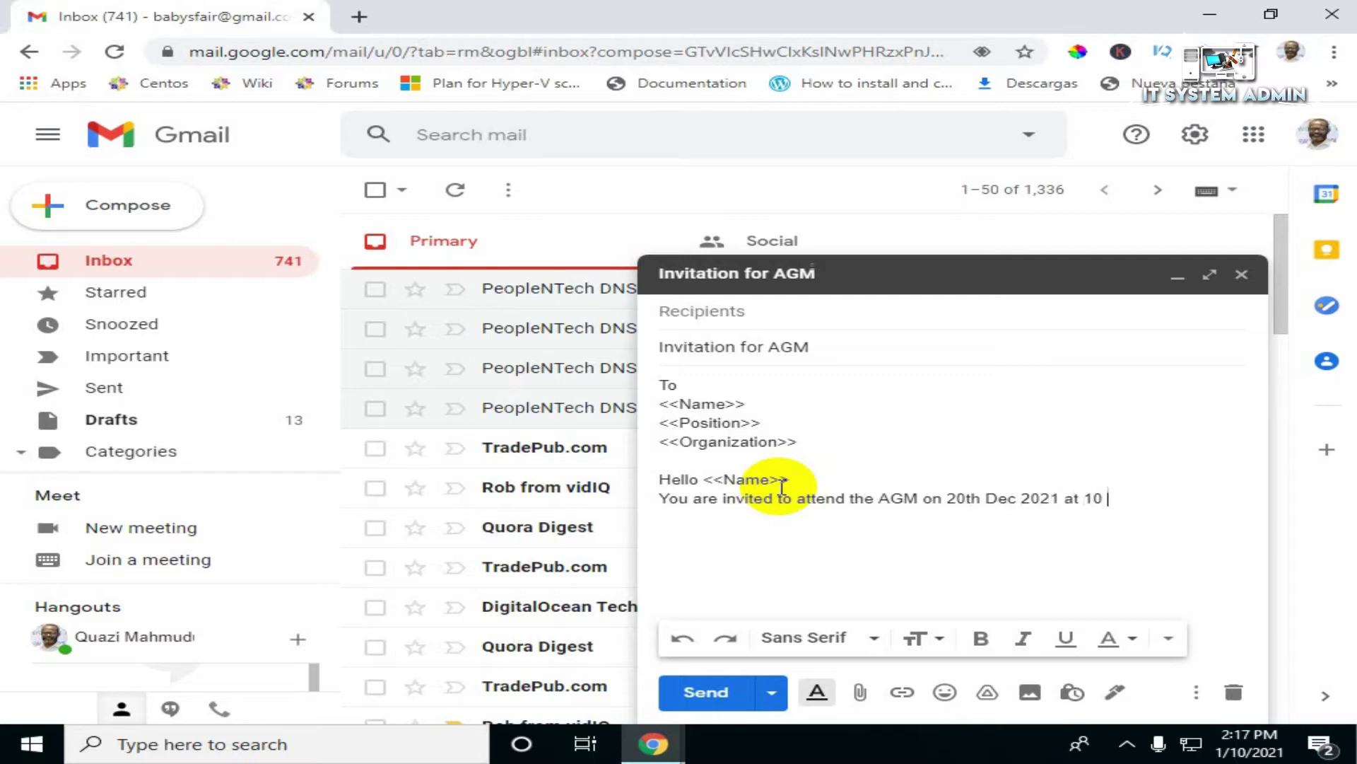
{"action": "type", "text": "am"}
Step: Sign off the letter with 'Regards' and 'IT System Admin' on separate lines
{"action": "type", "text": "gards"}
{"action": "key", "text": "Return"}
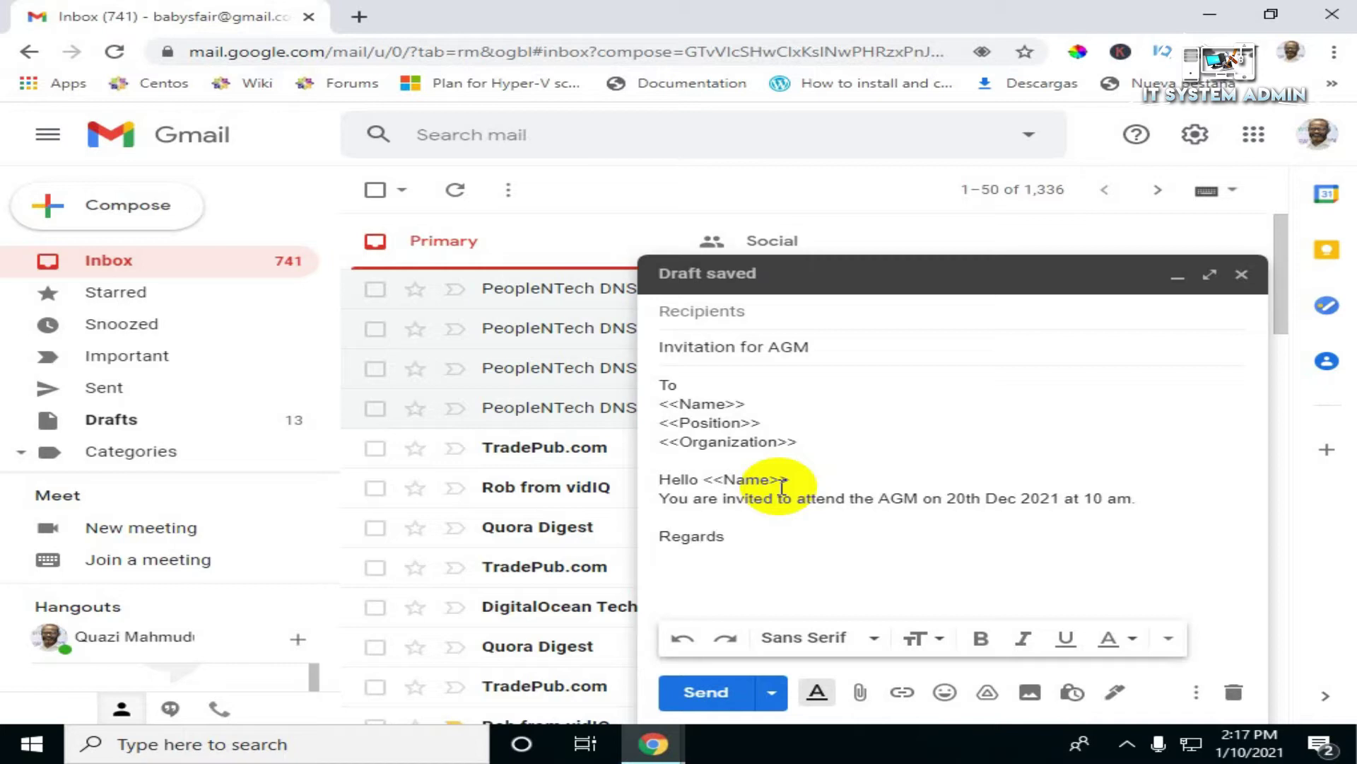
{"action": "type", "text": "IT Sys"}
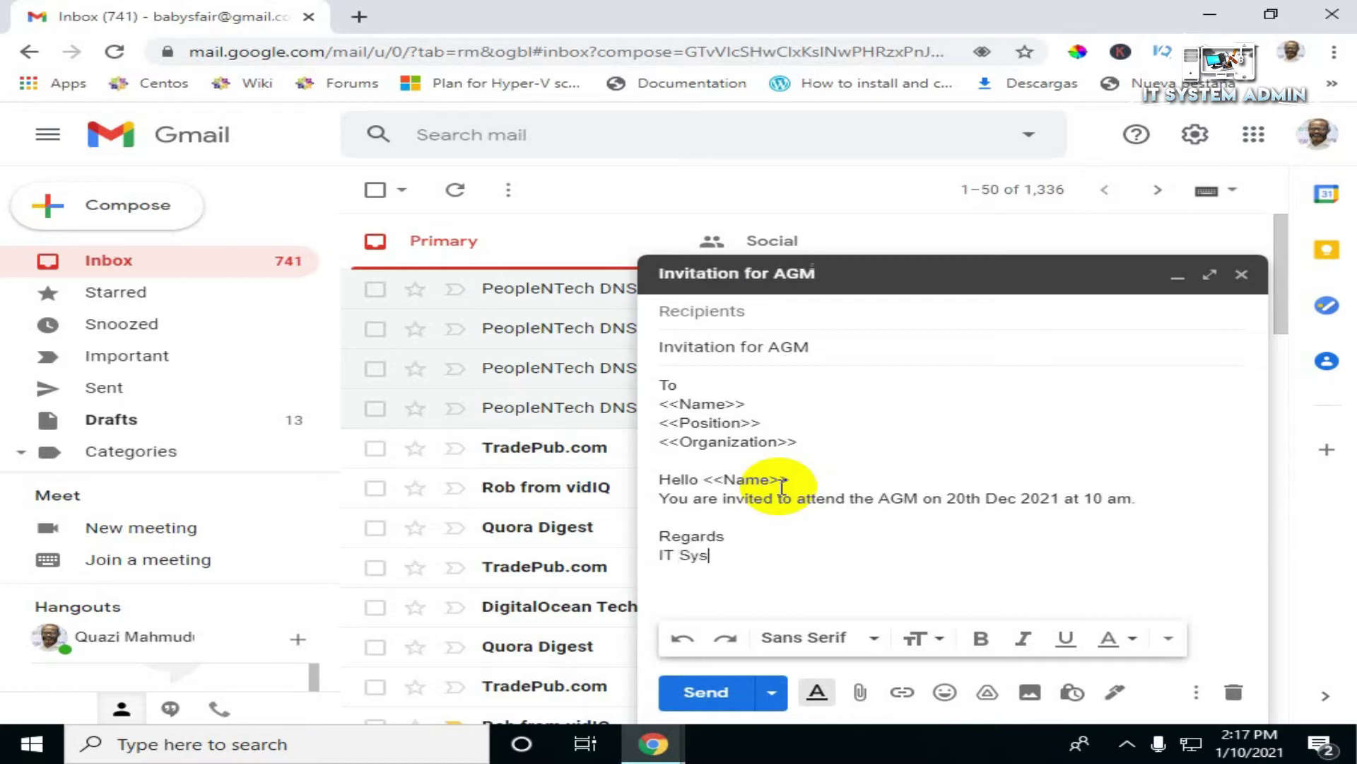
{"action": "type", "text": "tem Ad"}
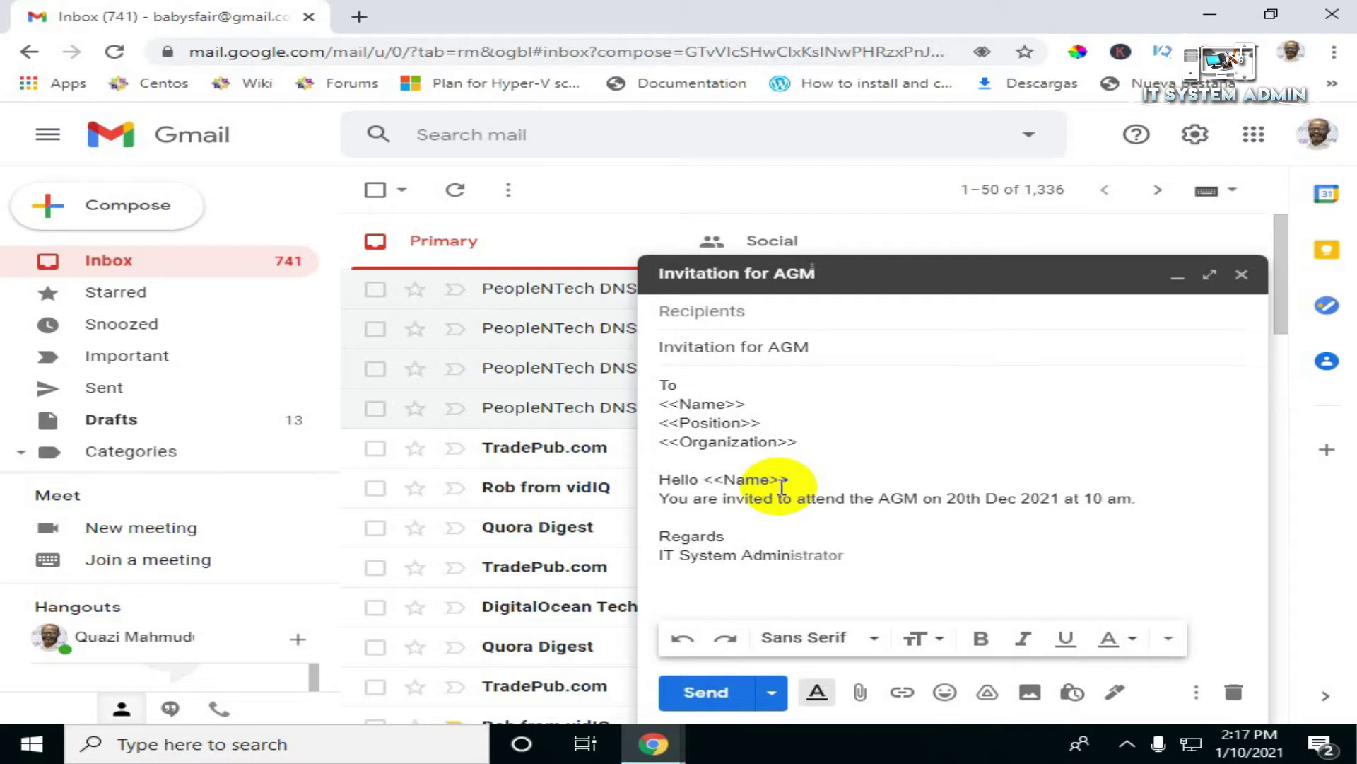
{"action": "type", "text": "min"}
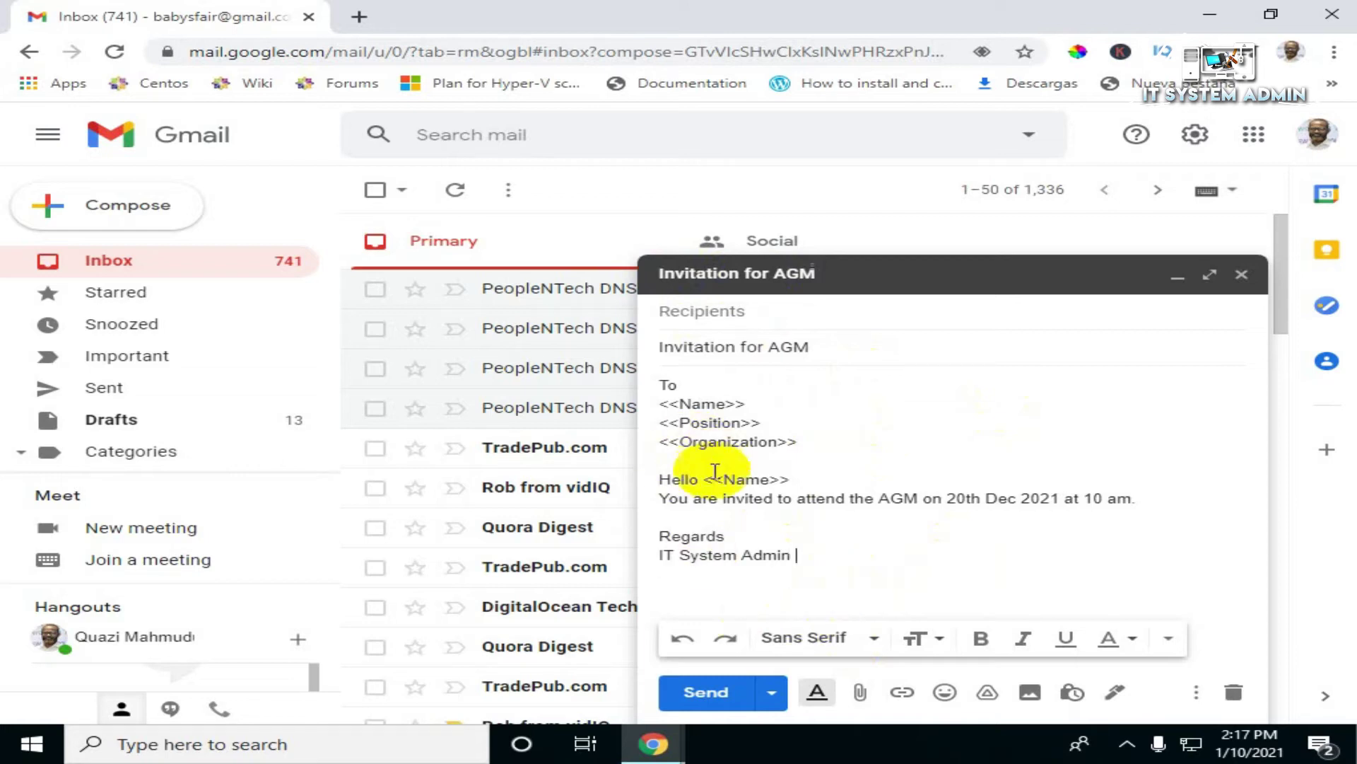
Step: Close the compose window, keeping 'Invitation for AGM' saved at the top of Drafts
{"action": "left_click", "coordinate": [122, 424]}
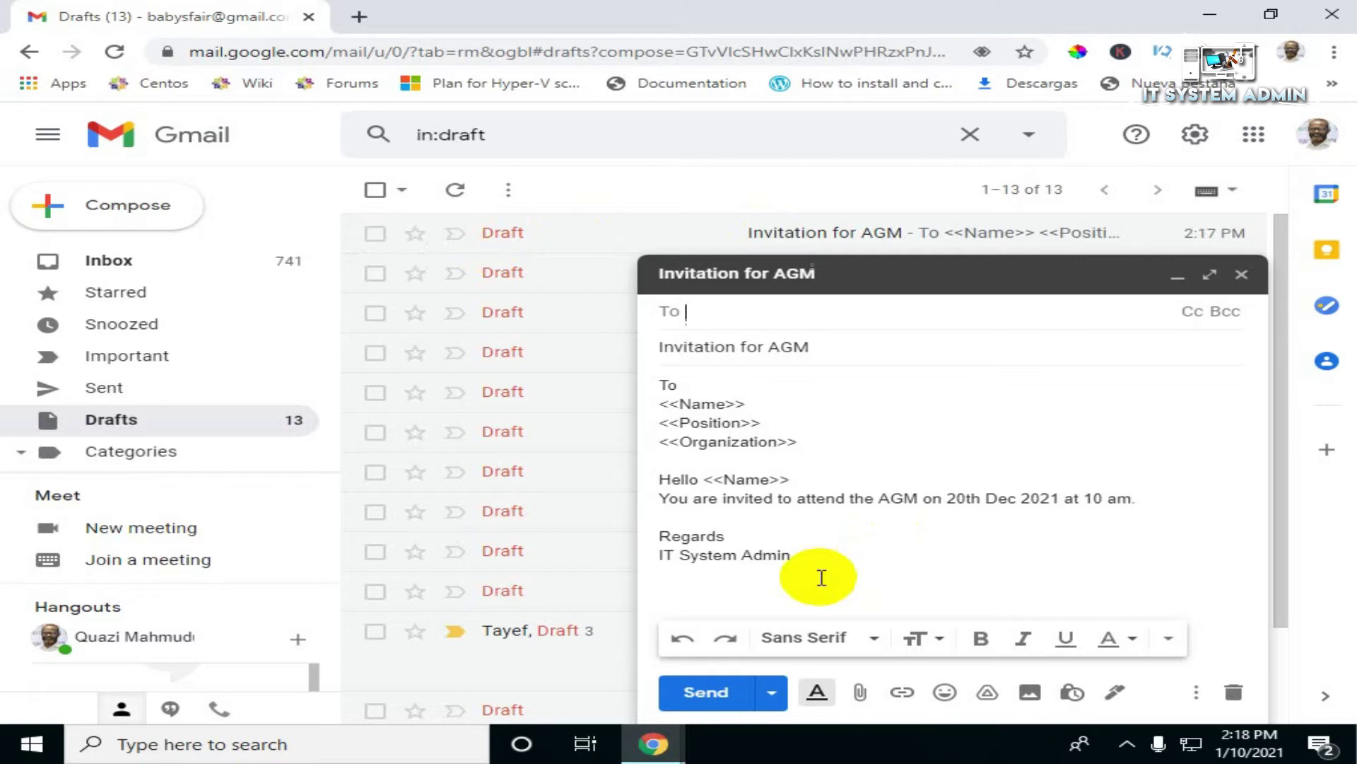
{"action": "left_click", "coordinate": [1242, 275]}
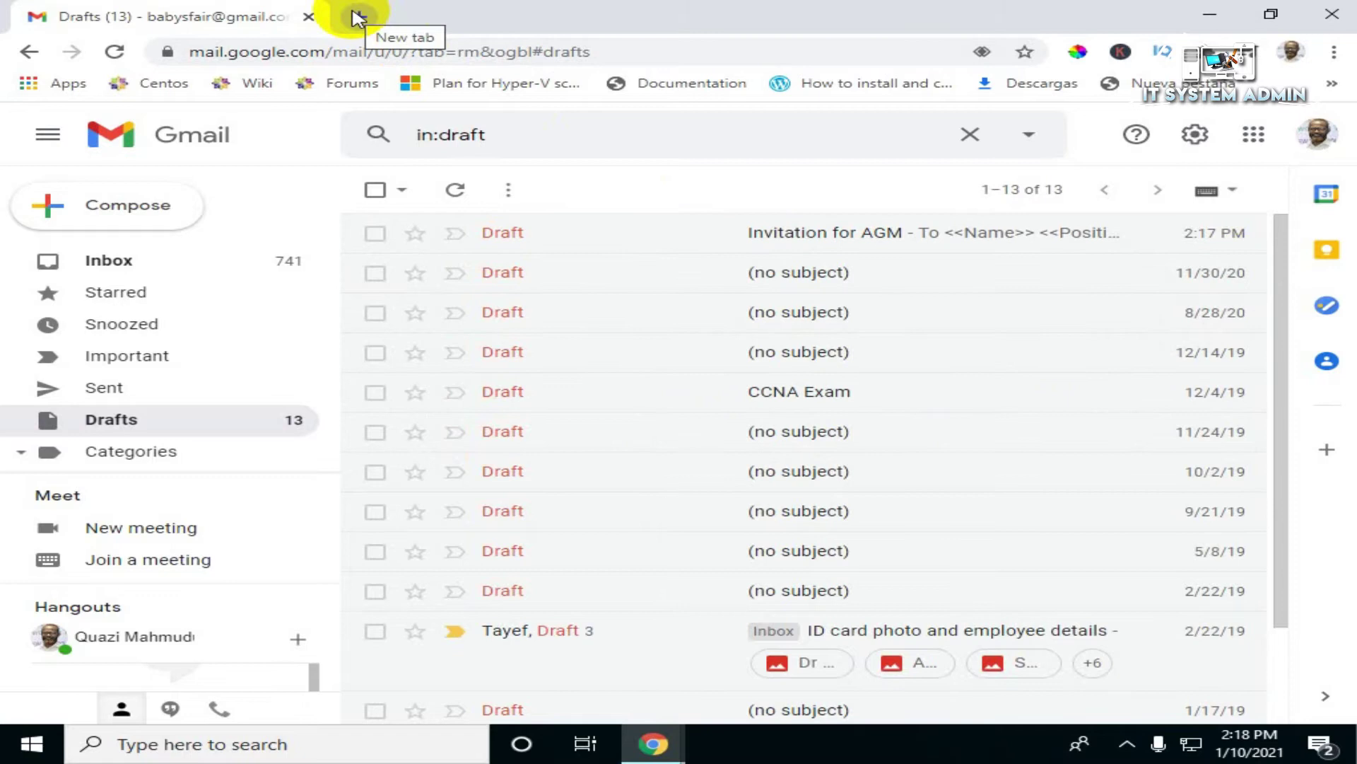
Step: In a new tab, search Google for 'google docs' and open docs.google.com
{"action": "left_click", "coordinate": [357, 18]}
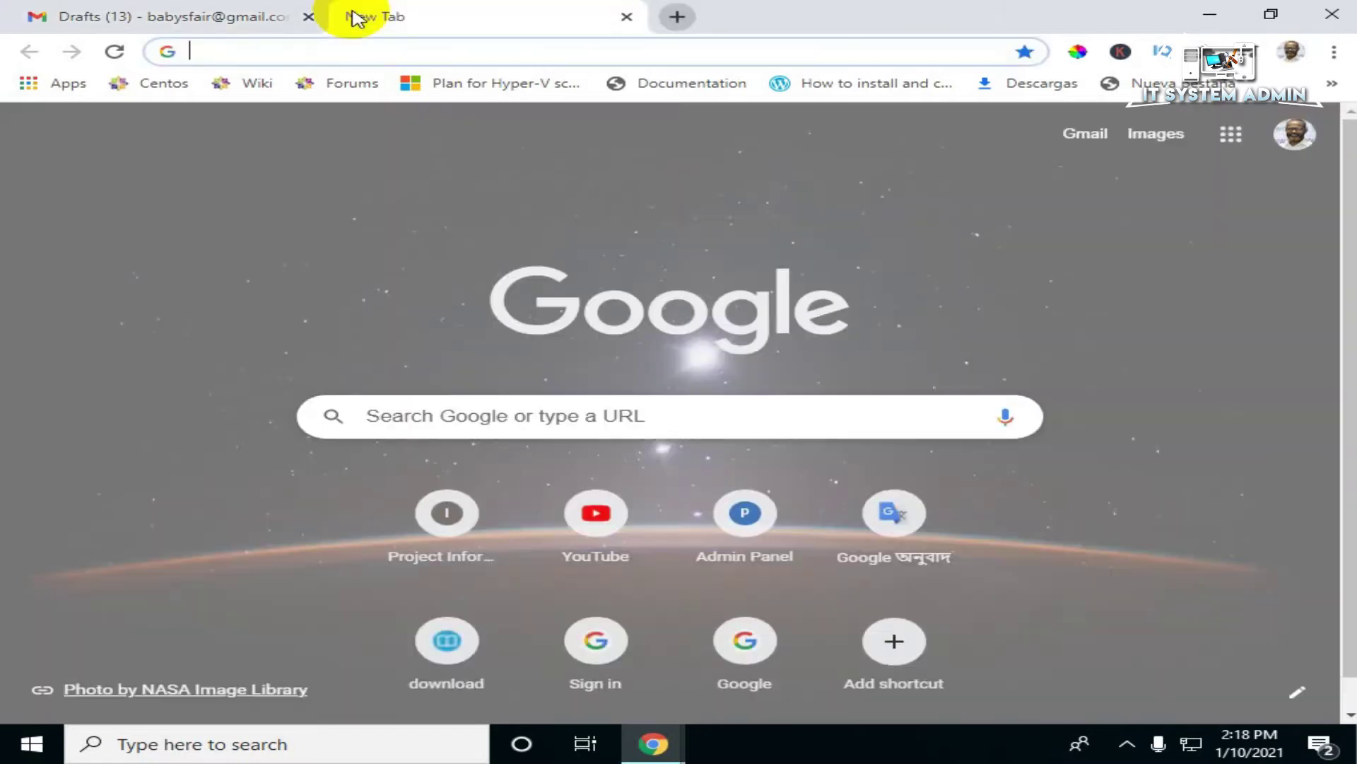
{"action": "left_click", "coordinate": [541, 416]}
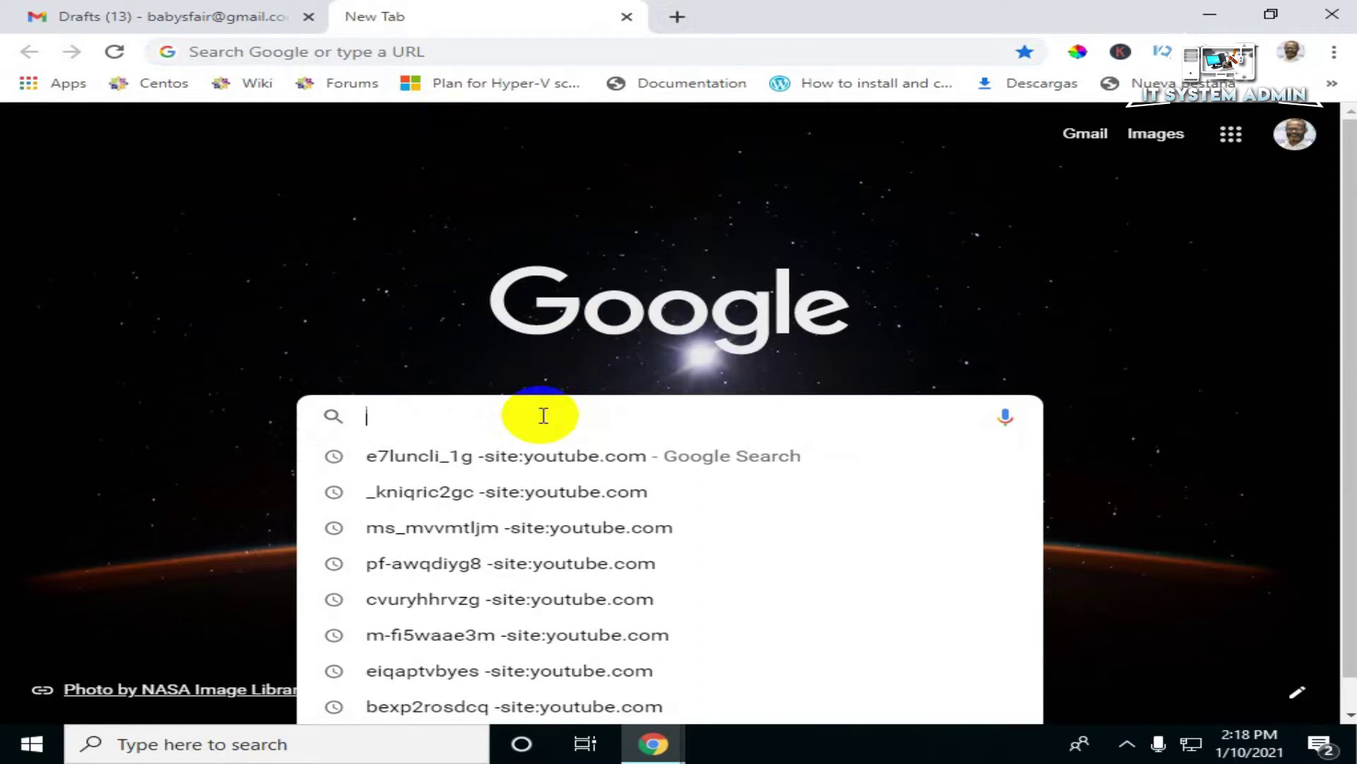
{"action": "type", "text": "googl"}
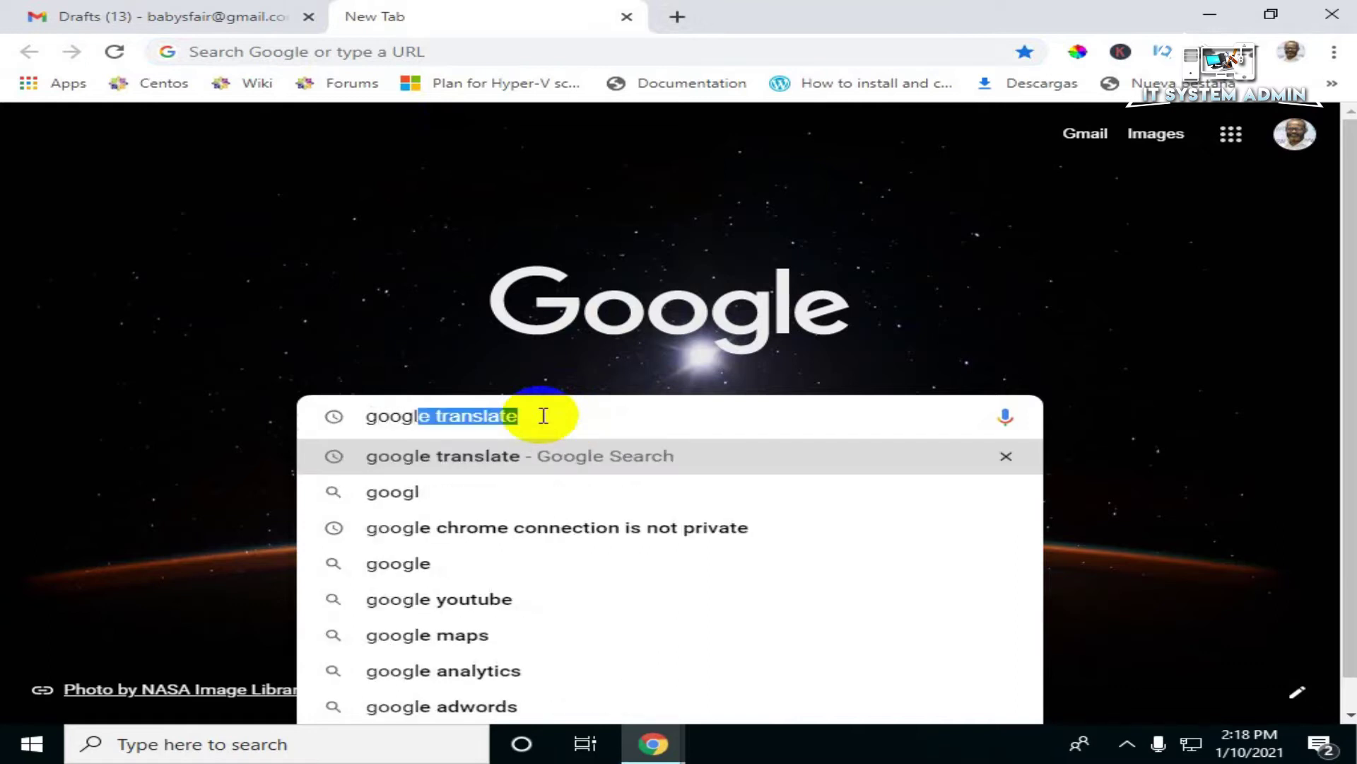
{"action": "type", "text": "e docs"}
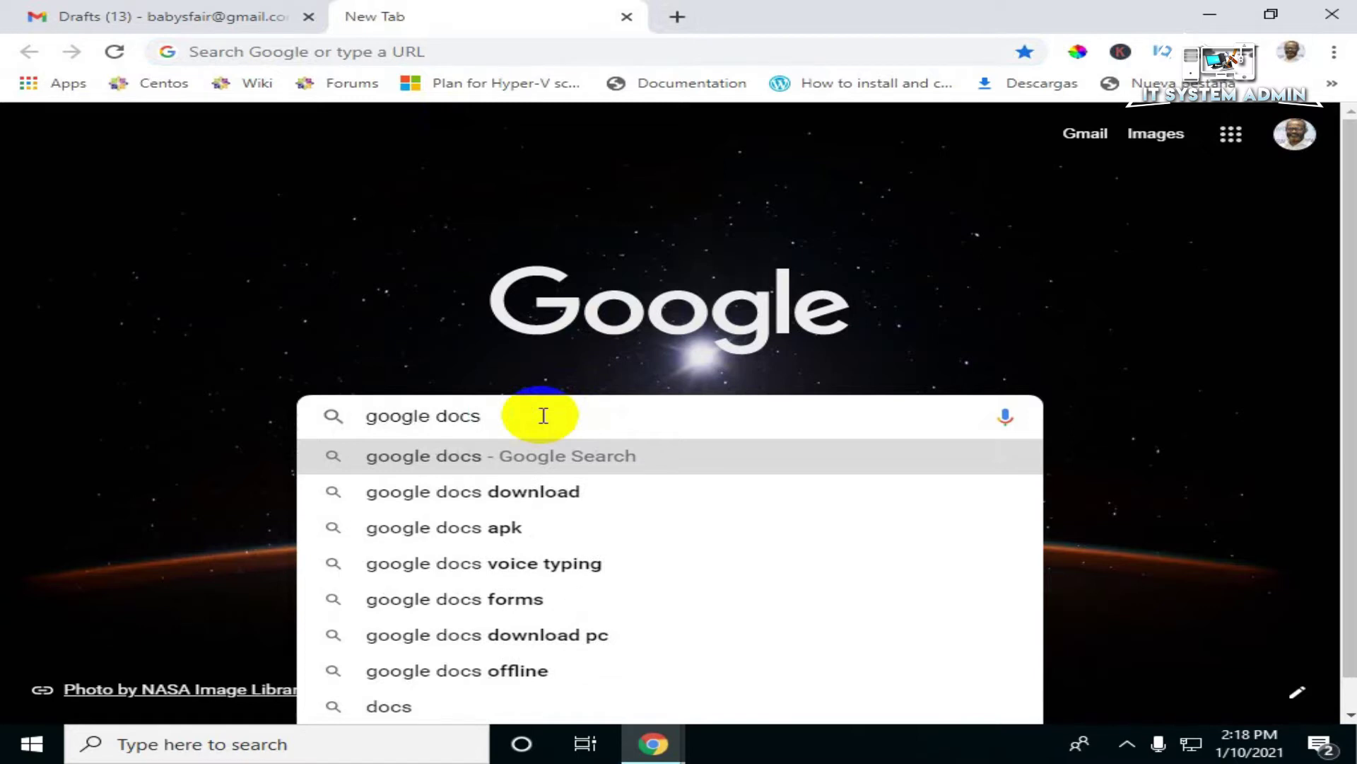
{"action": "key", "text": "Return"}
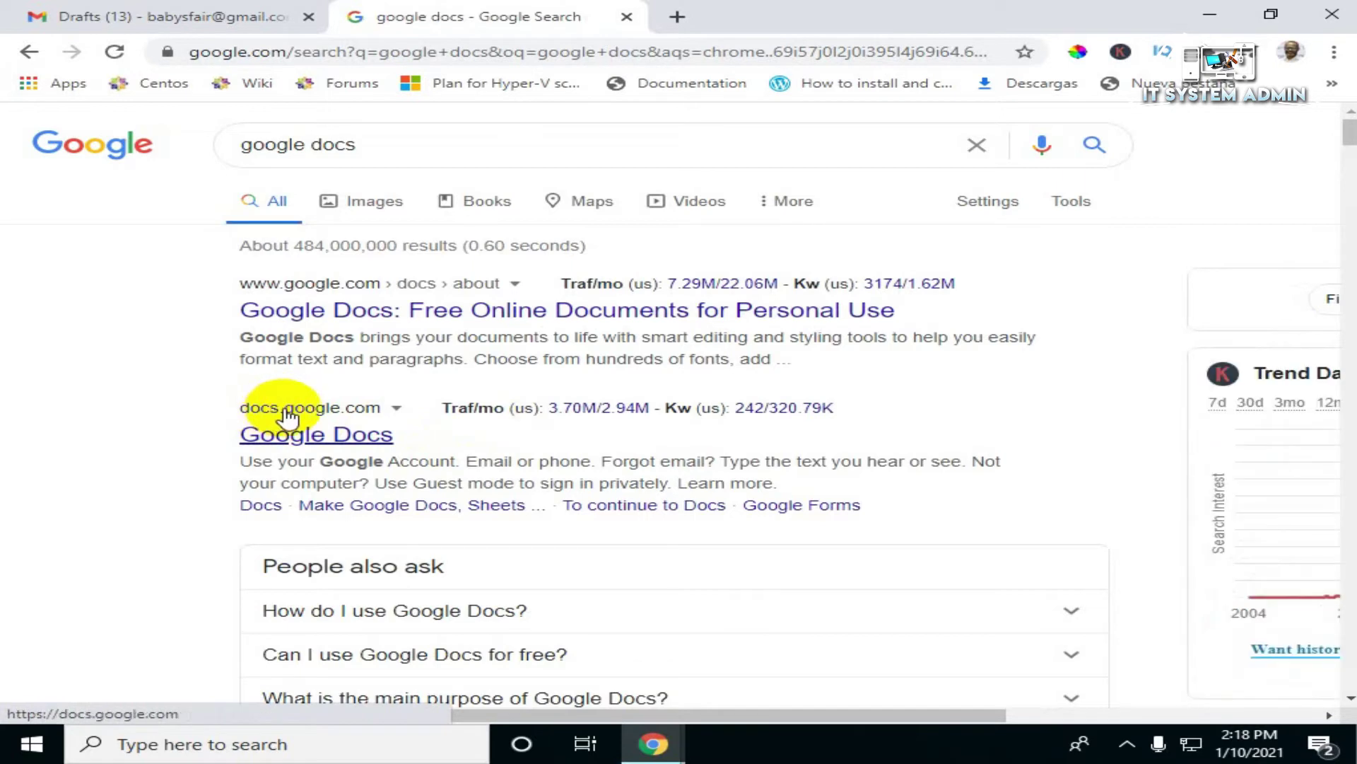
{"action": "left_click", "coordinate": [325, 432]}
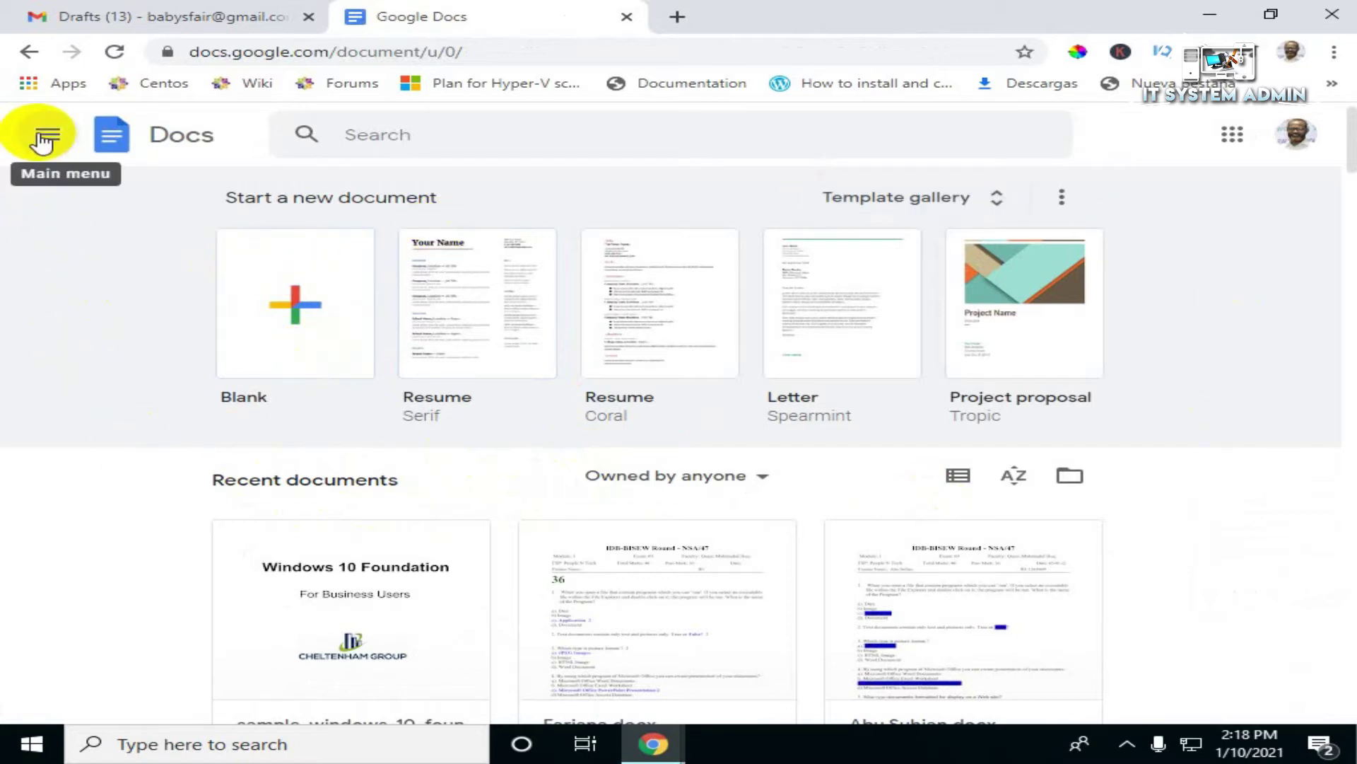
Step: Switch from Google Docs to Google Sheets and create a blank spreadsheet
{"action": "left_click", "coordinate": [44, 137]}
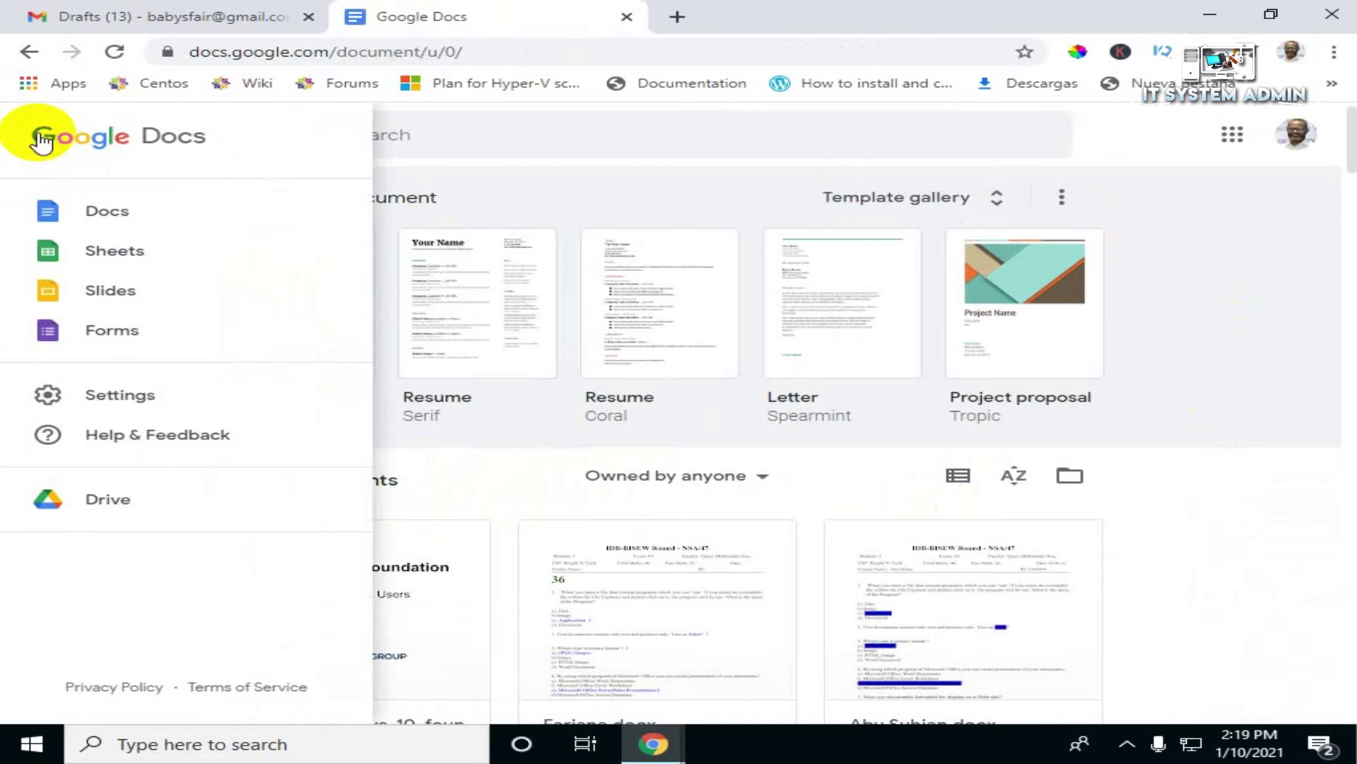
{"action": "left_click", "coordinate": [200, 252]}
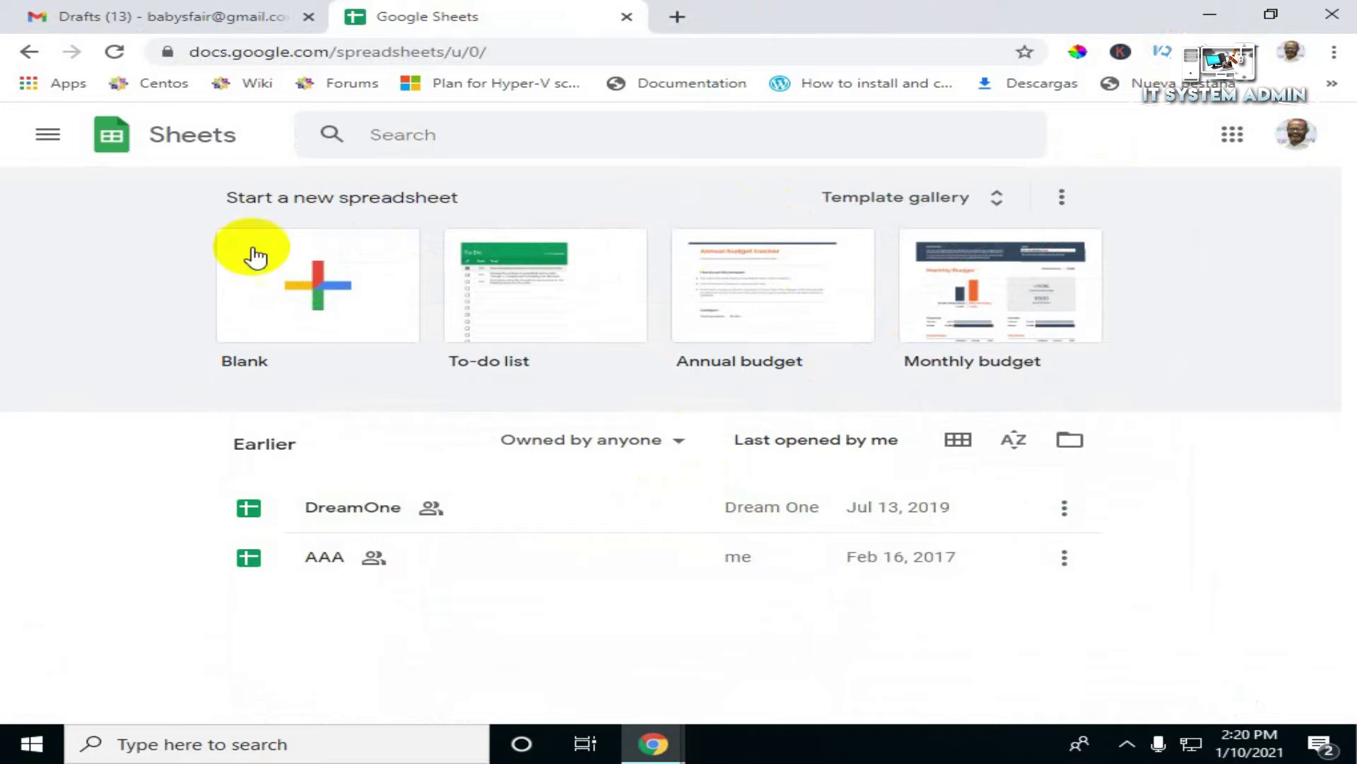
{"action": "left_click", "coordinate": [315, 307]}
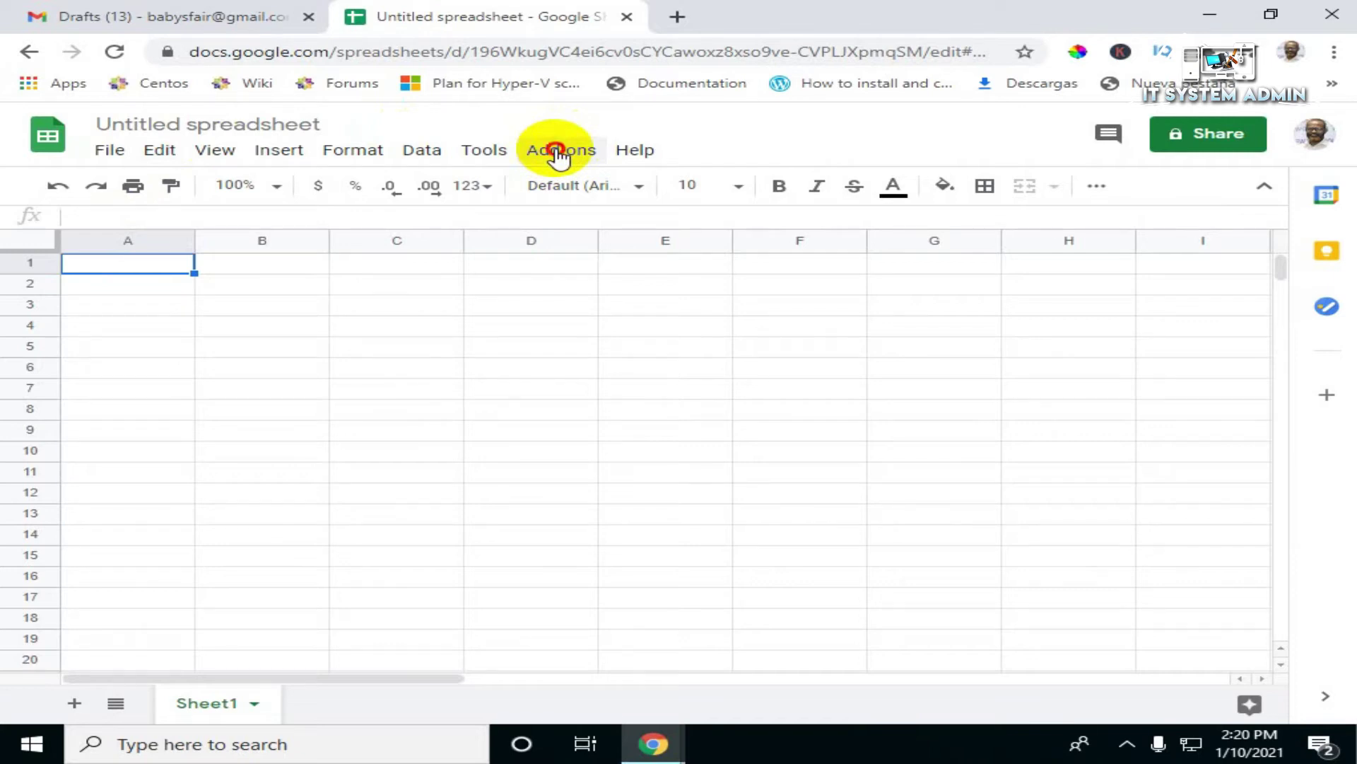
Step: Find Yet Another Mail Merge (YAMM) in the Sheets add-on store
{"action": "left_click", "coordinate": [557, 151]}
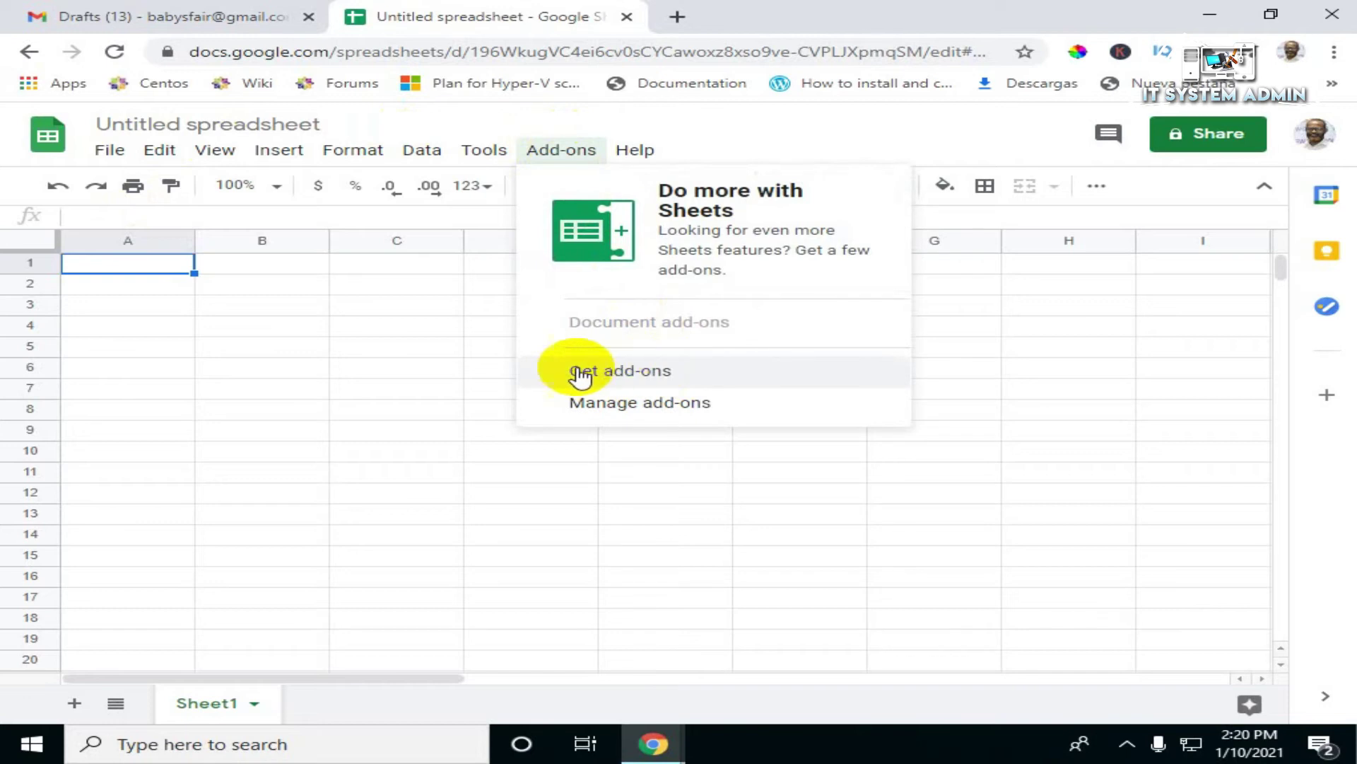
{"action": "left_click", "coordinate": [639, 375]}
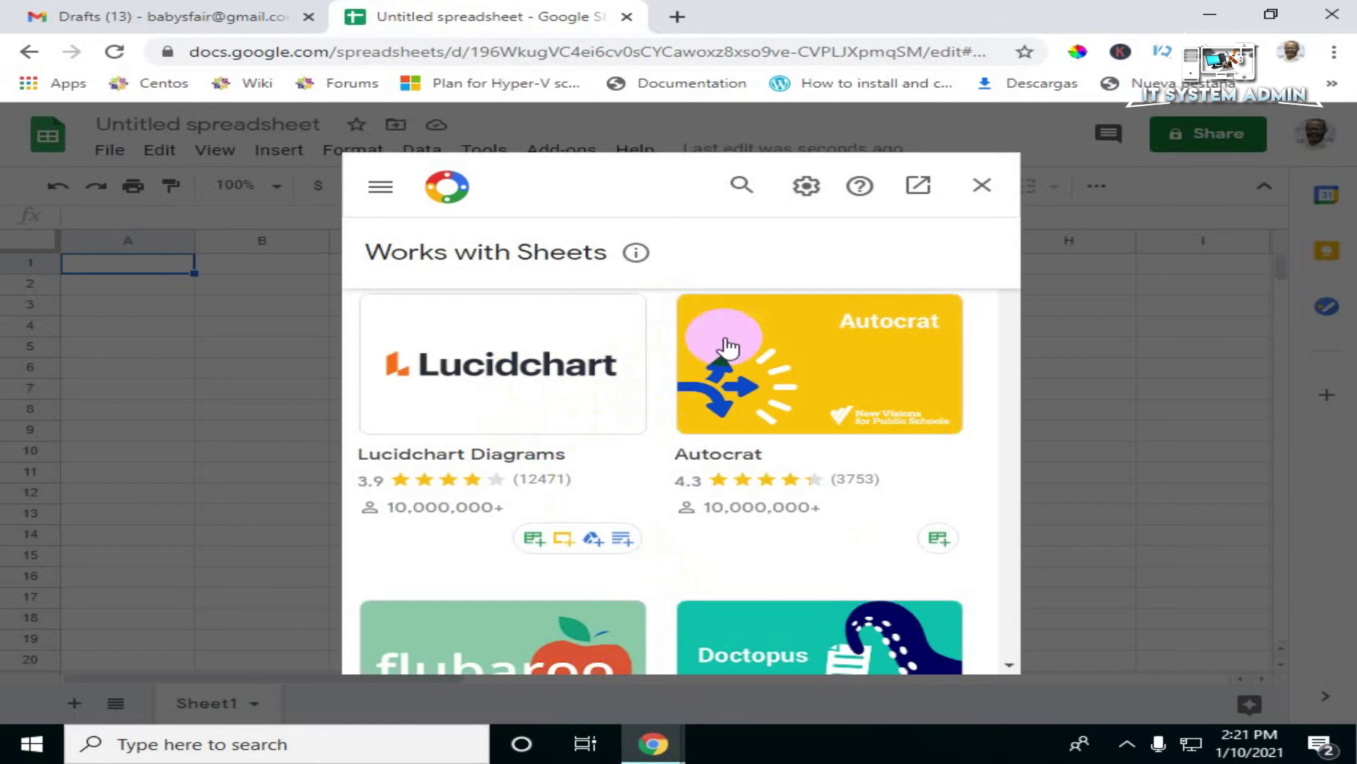
{"action": "left_click", "coordinate": [741, 190]}
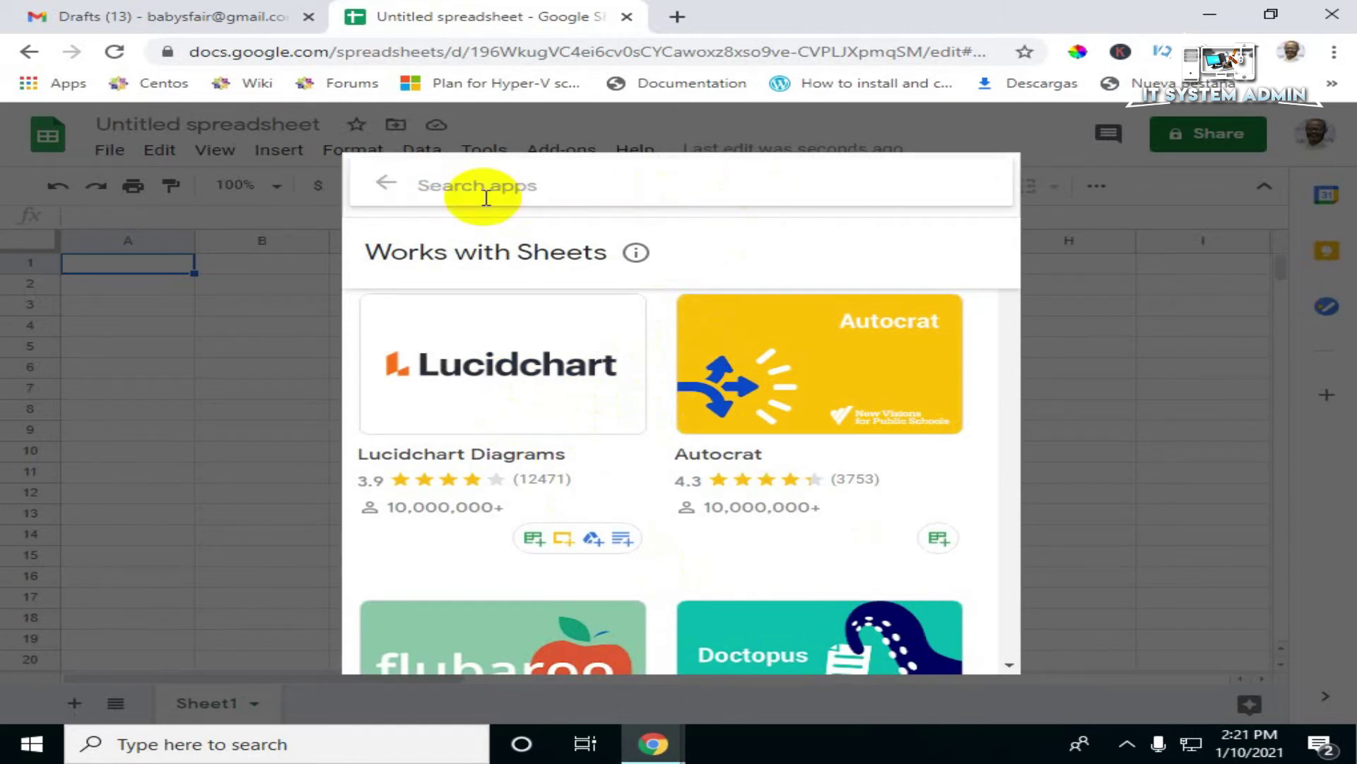
{"action": "type", "text": "Yet"}
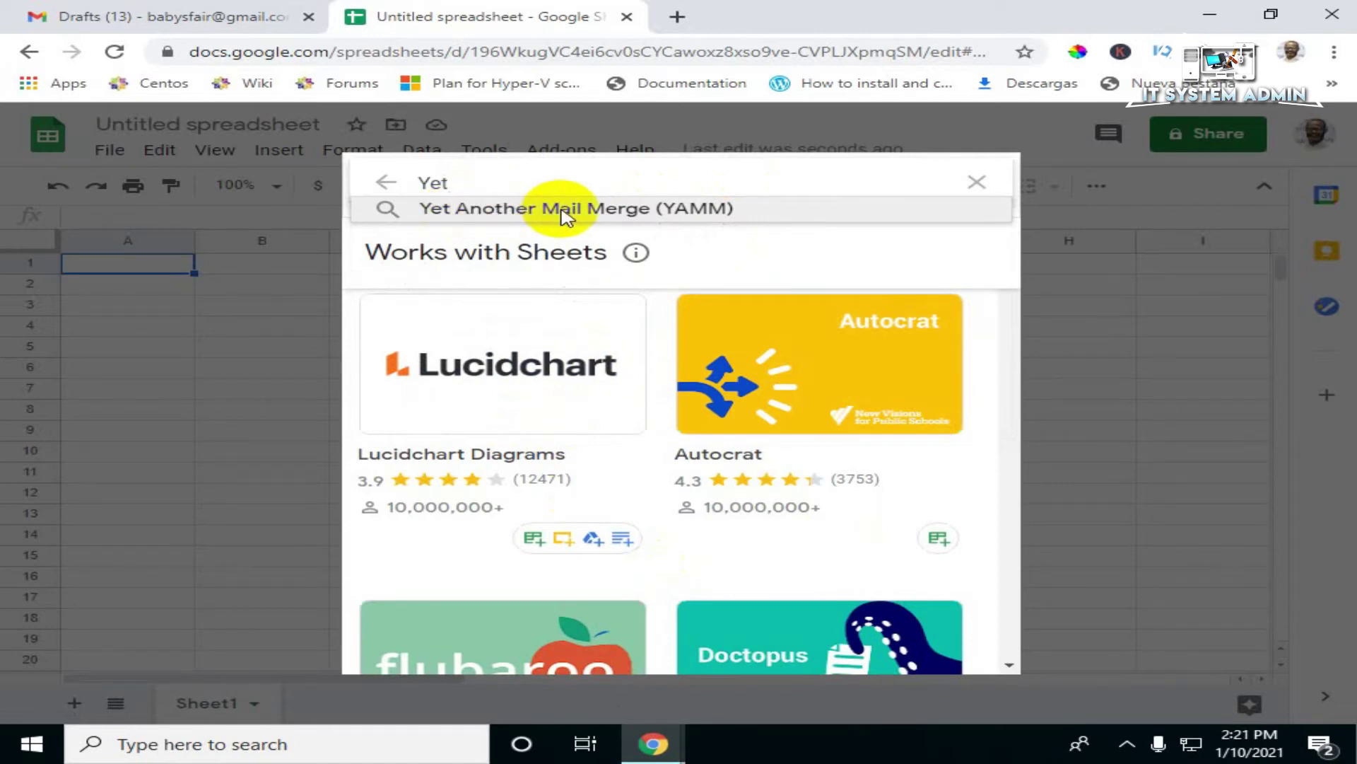
{"action": "left_click", "coordinate": [654, 210]}
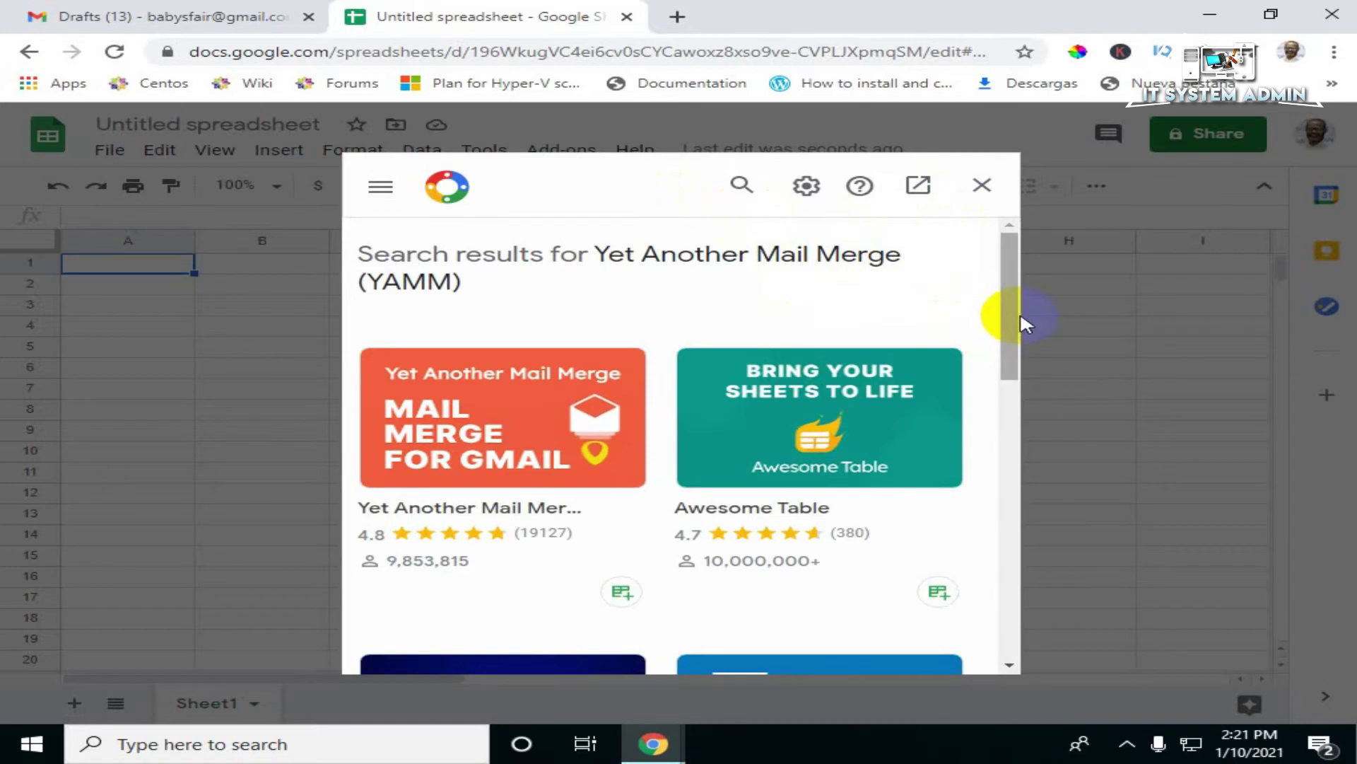
{"action": "left_click_drag", "start_coordinate": [1016, 320], "coordinate": [1020, 346]}
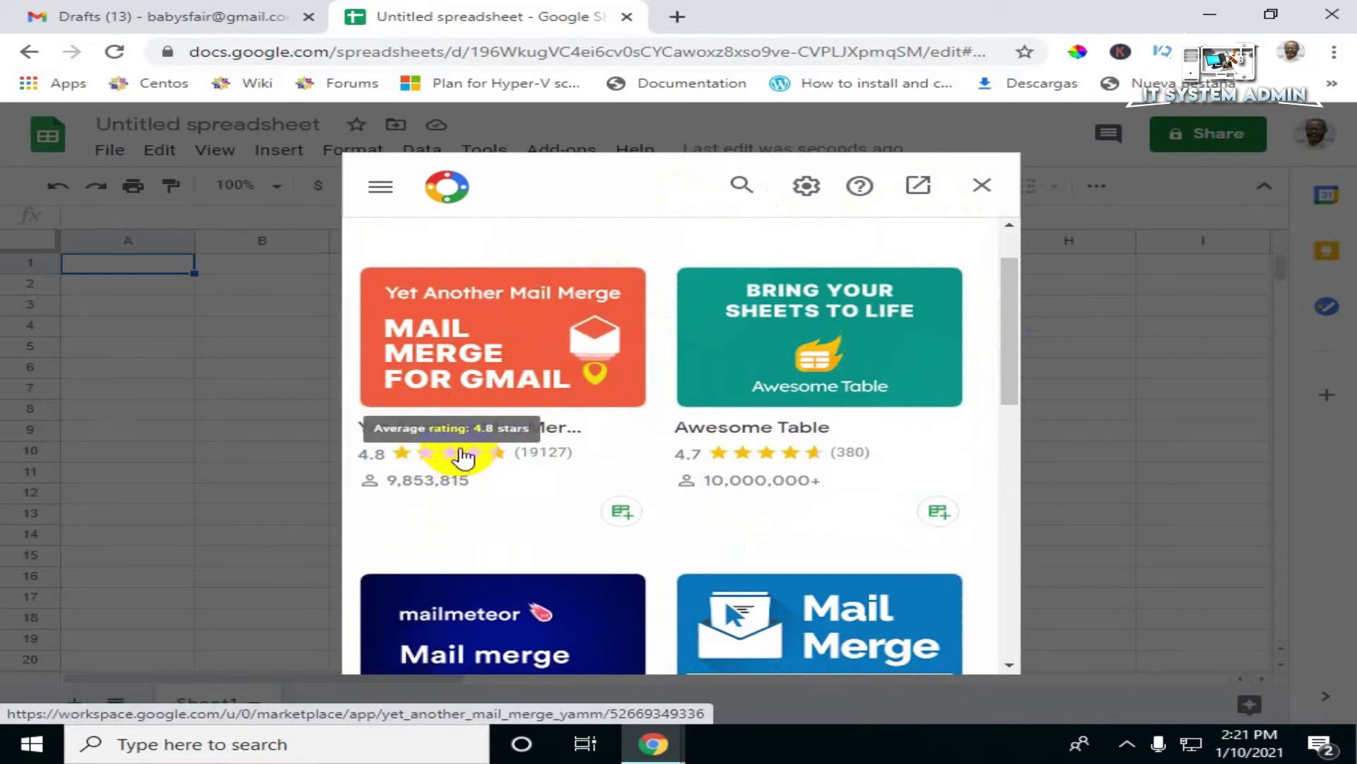
Step: Install Yet Another Mail Merge and continue past the installation prompt
{"action": "left_click", "coordinate": [488, 386]}
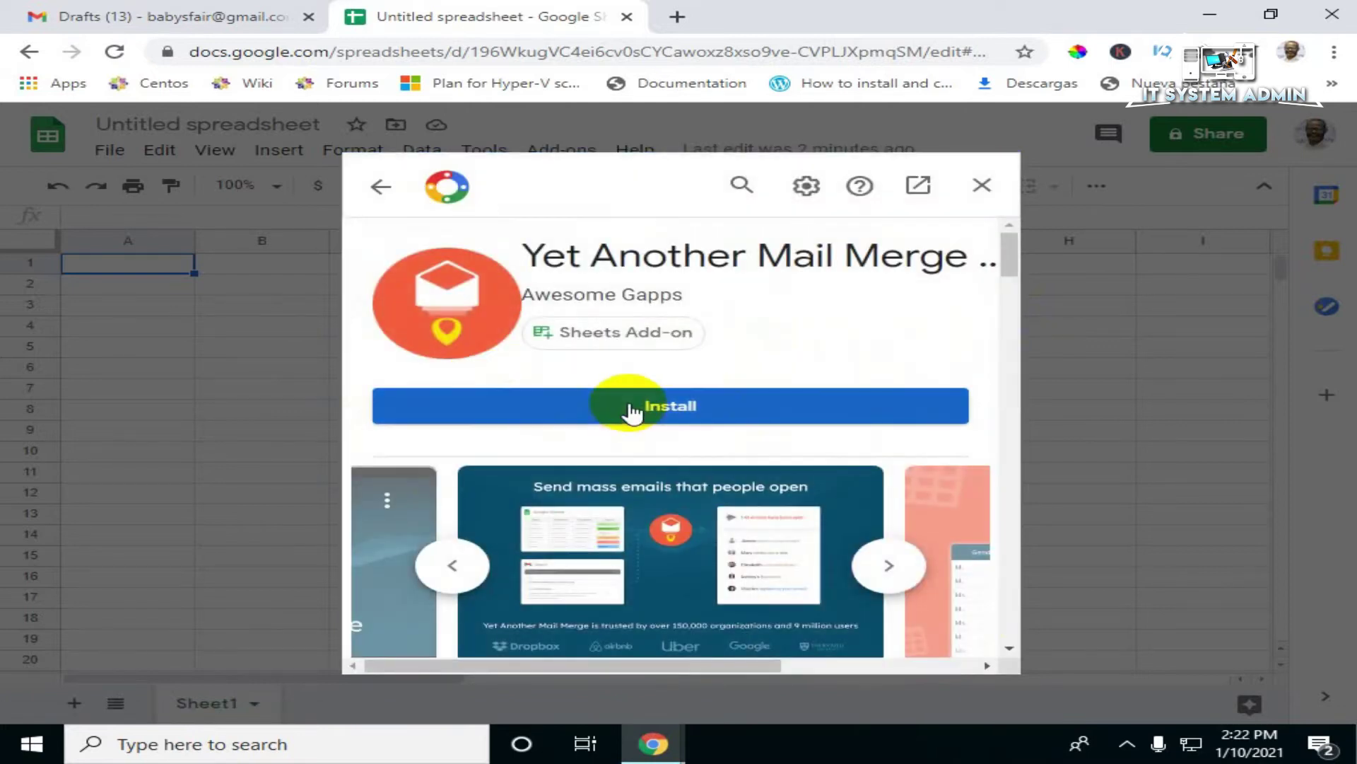
{"action": "left_click", "coordinate": [631, 409]}
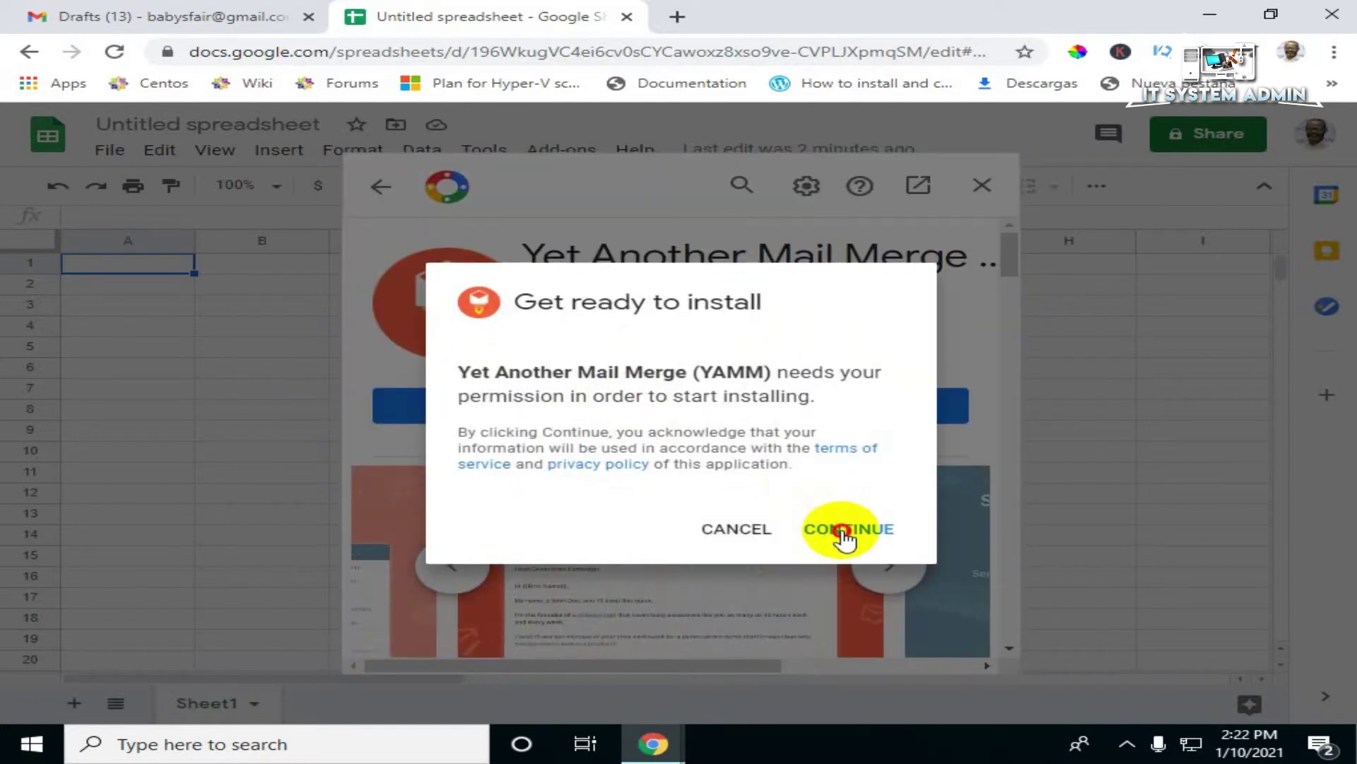
{"action": "left_click", "coordinate": [841, 531]}
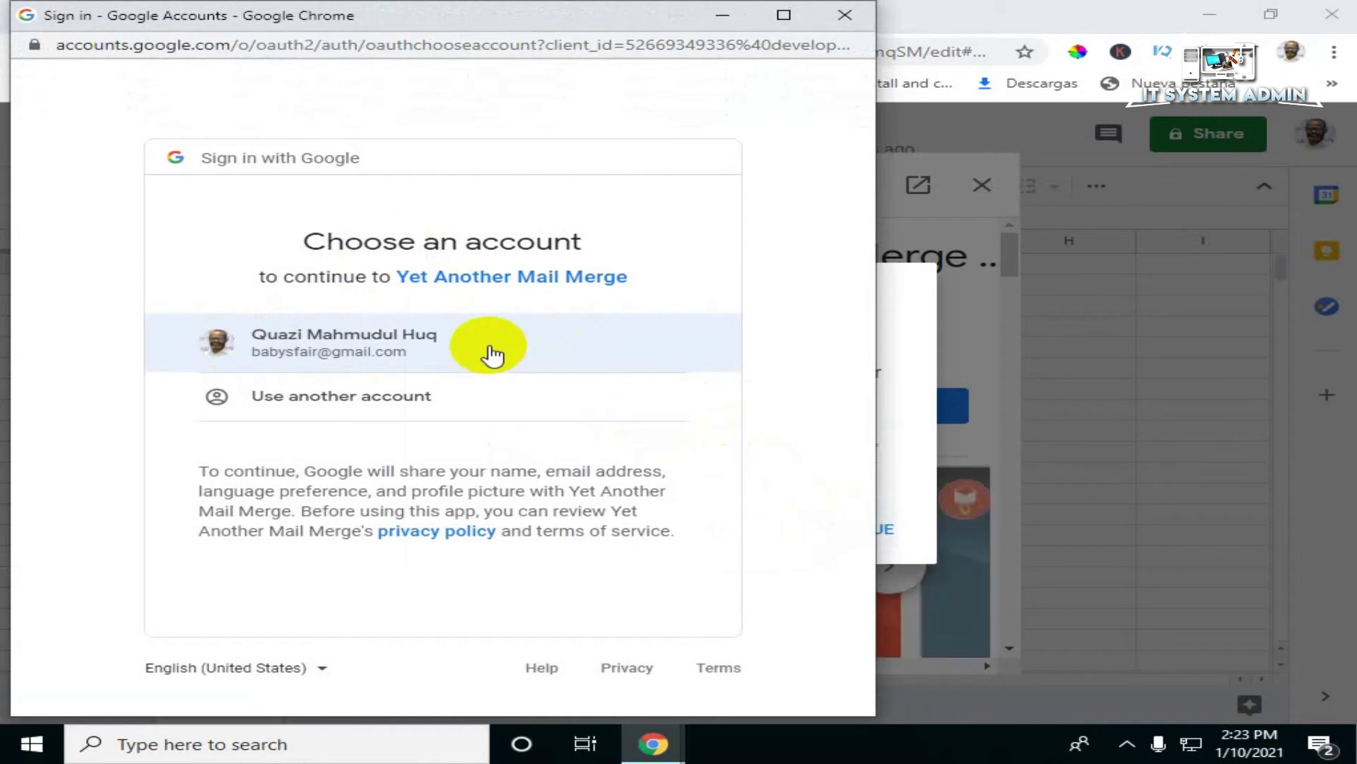
Step: Authorize Yet Another Mail Merge with the Google account and allow its requested permissions
{"action": "left_click", "coordinate": [353, 350]}
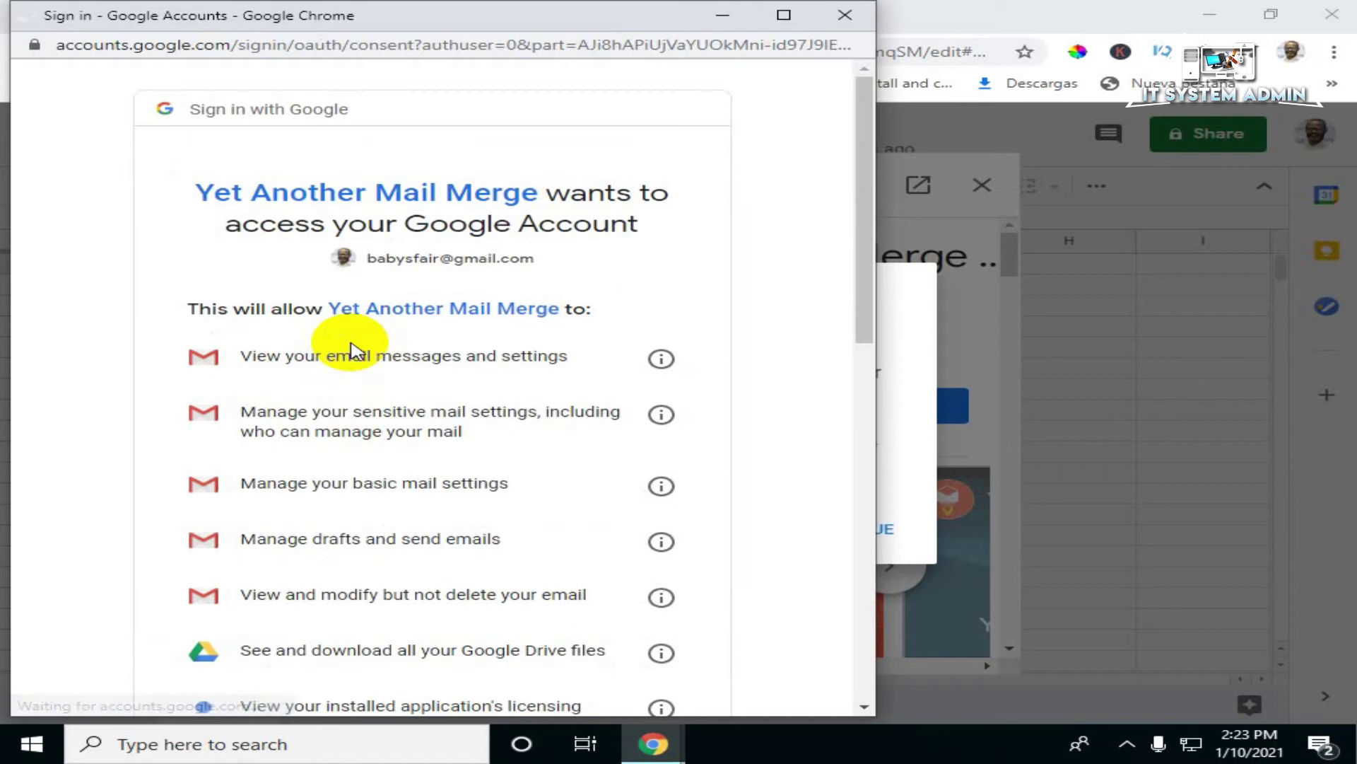
{"action": "scroll", "coordinate": [354, 347], "scroll_direction": "down", "scroll_amount": 10}
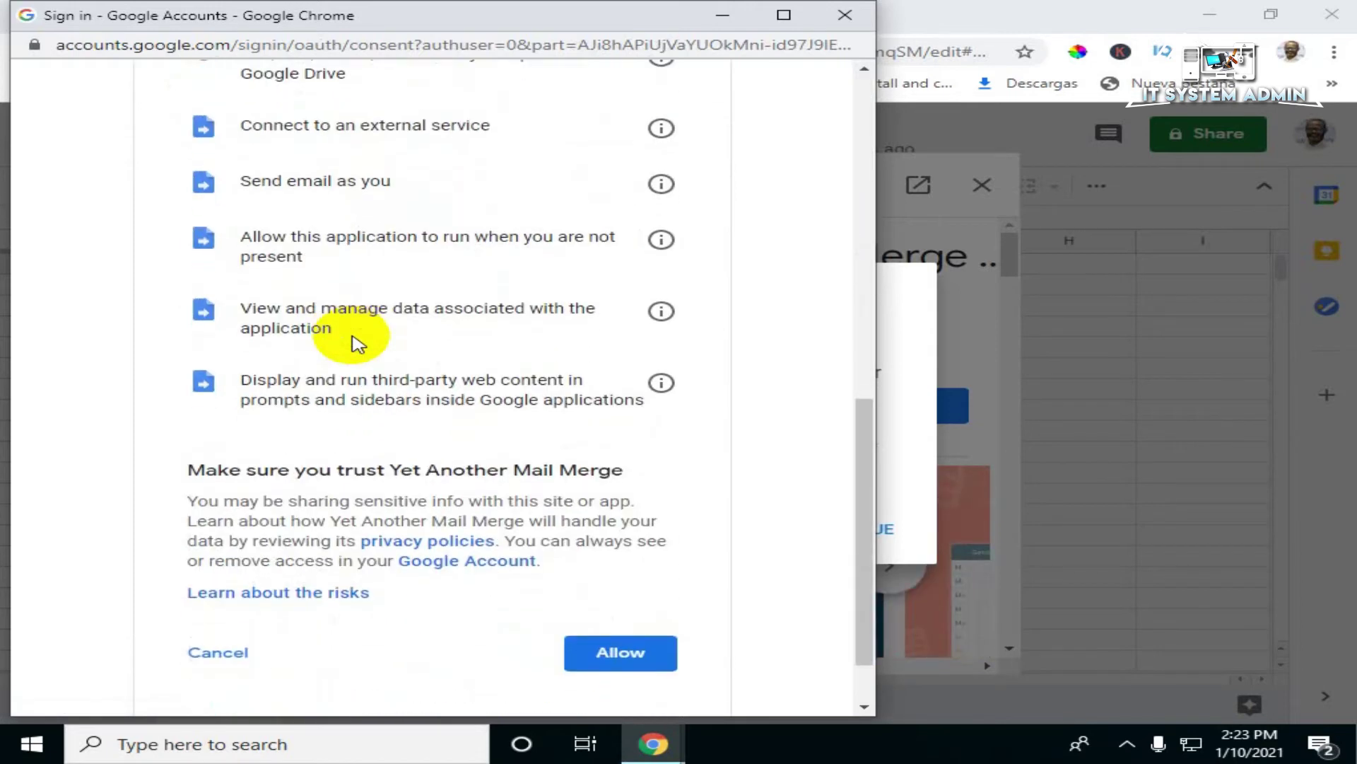
{"action": "scroll", "coordinate": [357, 345], "scroll_direction": "down", "scroll_amount": 2}
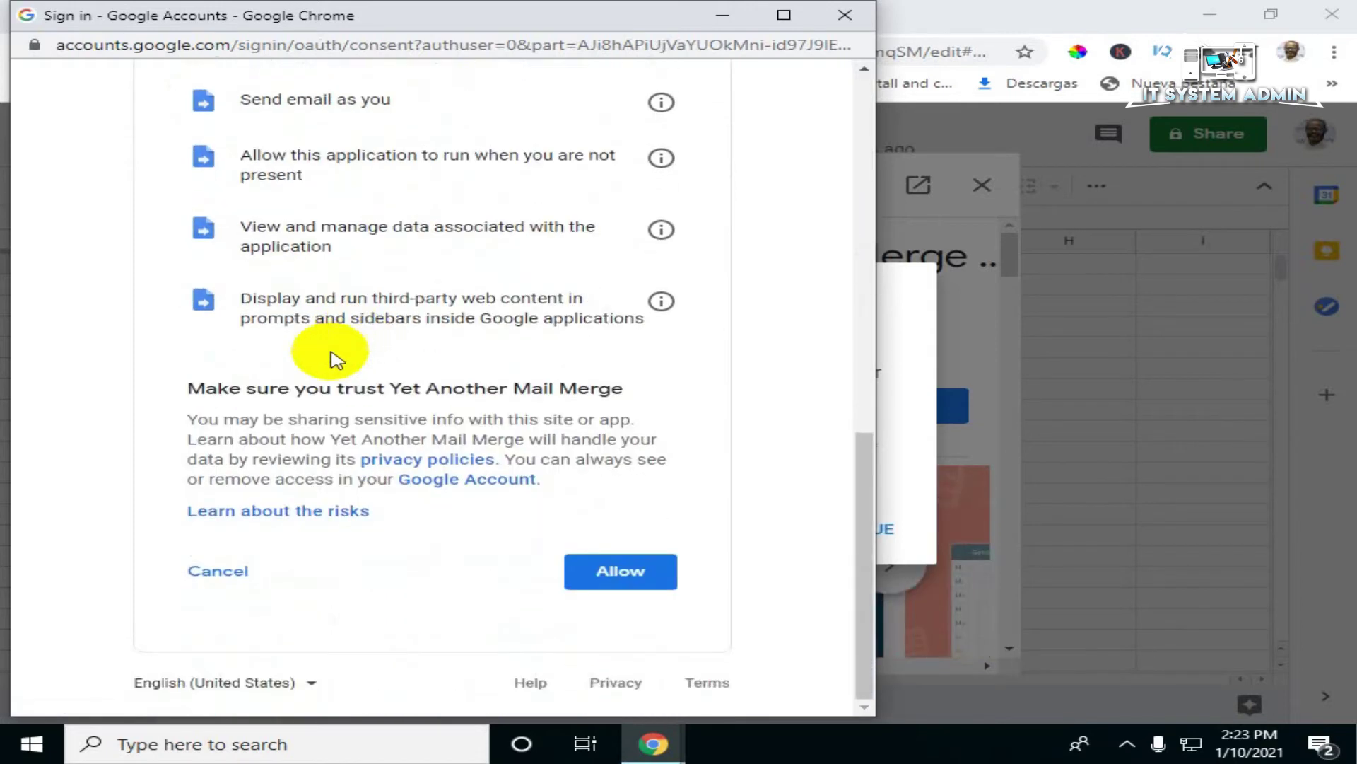
{"action": "left_click", "coordinate": [615, 584]}
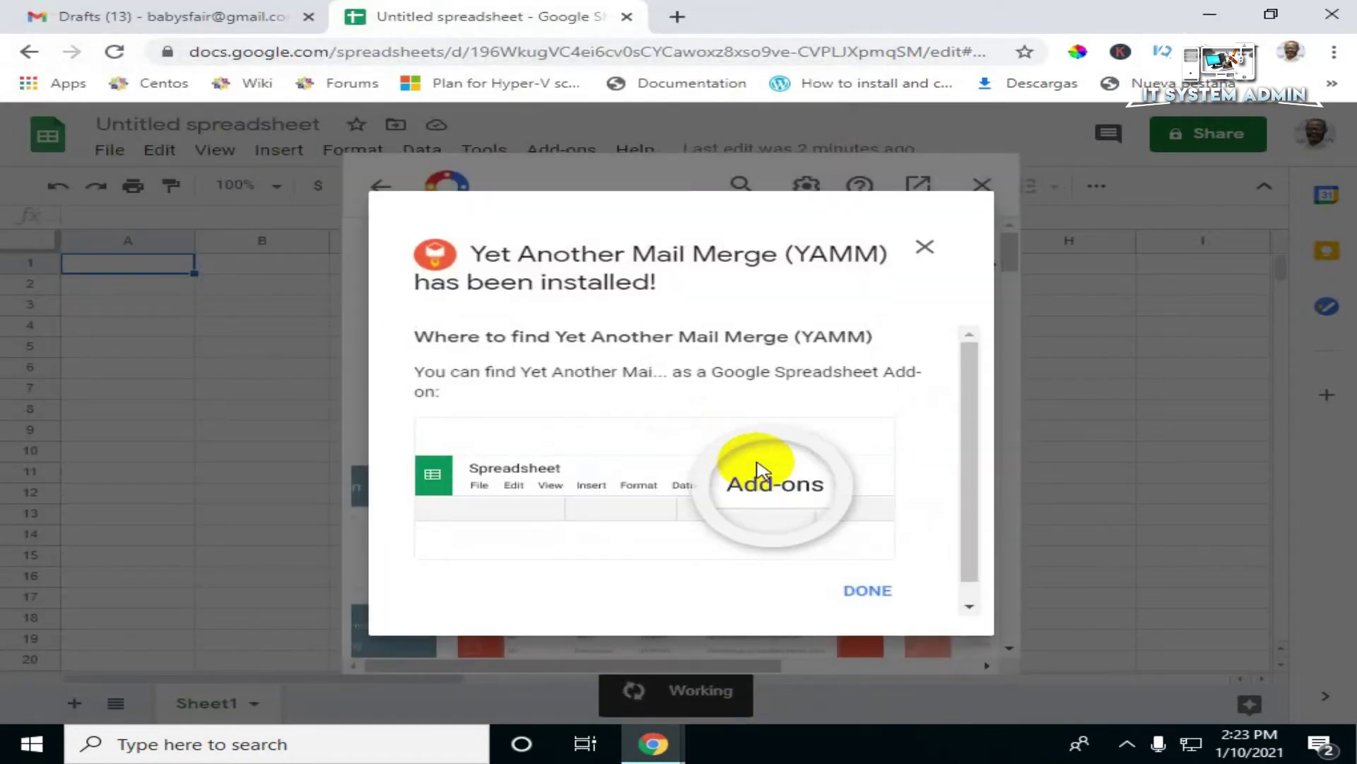
Step: Dismiss the install confirmation, choose 'Add emails myself', and close the Marketplace dialog
{"action": "left_click", "coordinate": [868, 596]}
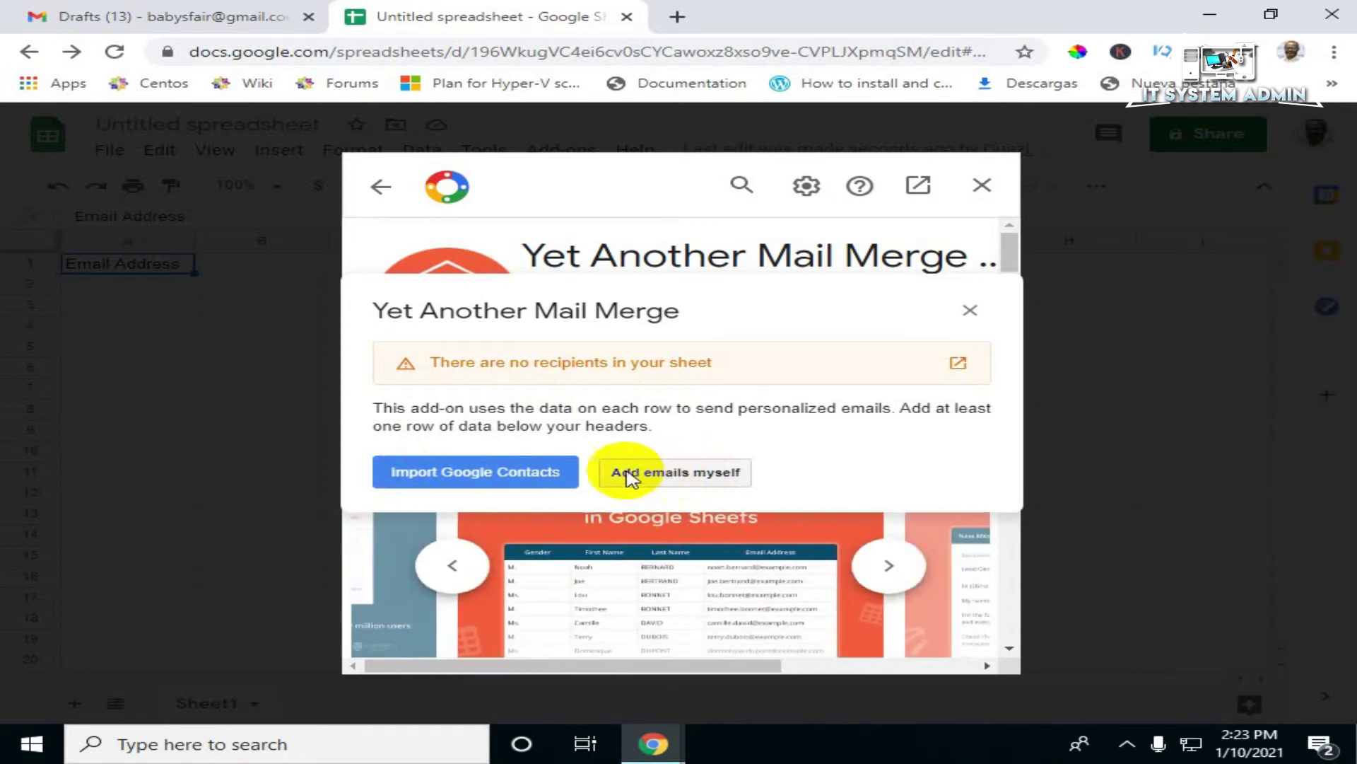
{"action": "left_click", "coordinate": [695, 480]}
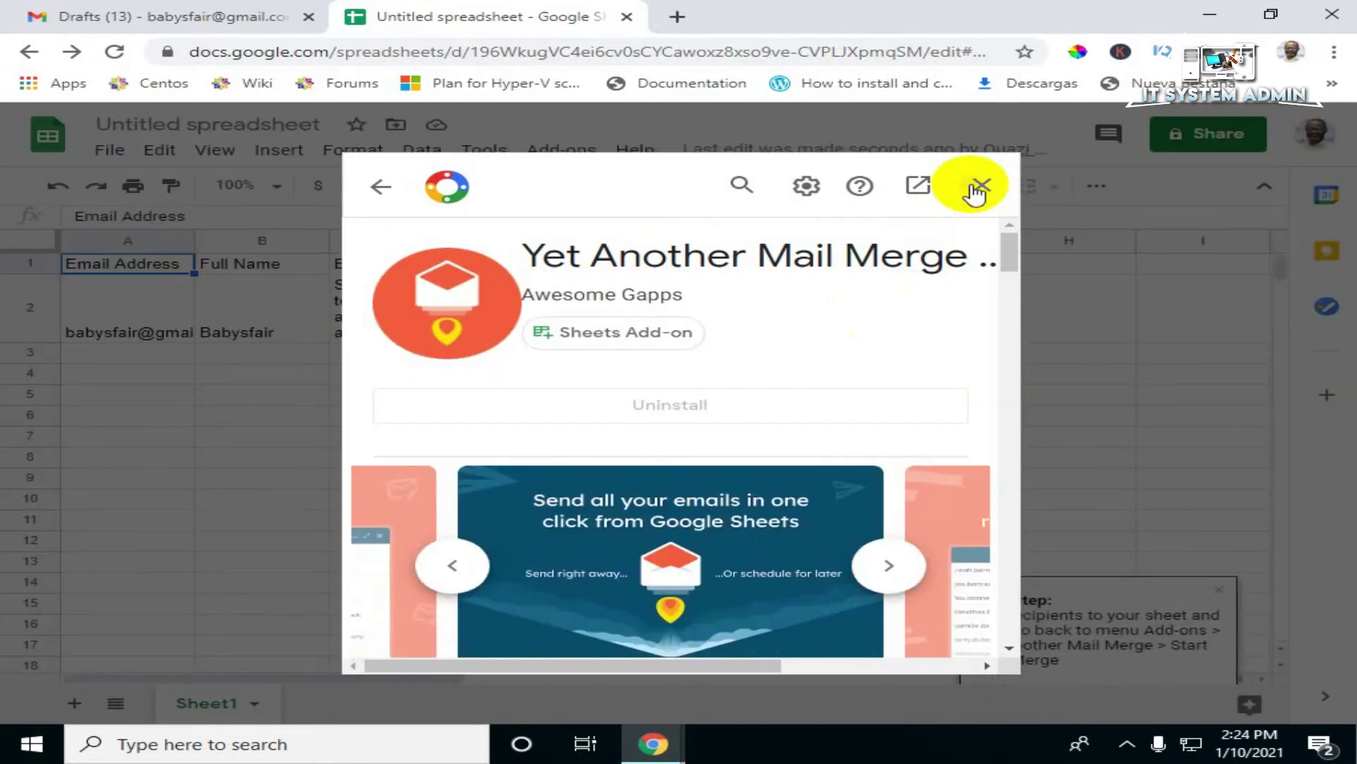
{"action": "left_click", "coordinate": [980, 186]}
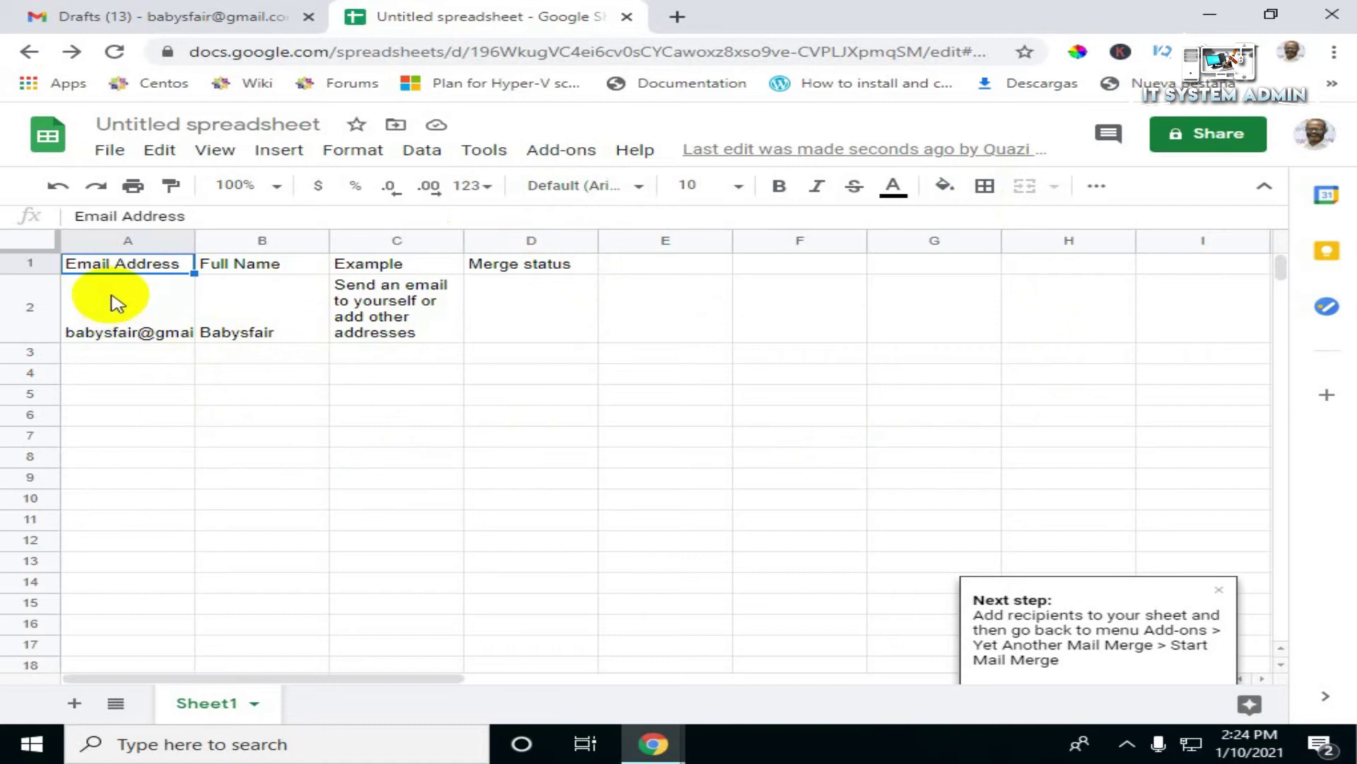
Step: Rename the B1 header from Full Name to Name to match the draft's <<Name>> placeholder
{"action": "left_click", "coordinate": [241, 263]}
{"action": "left_click", "coordinate": [242, 331]}
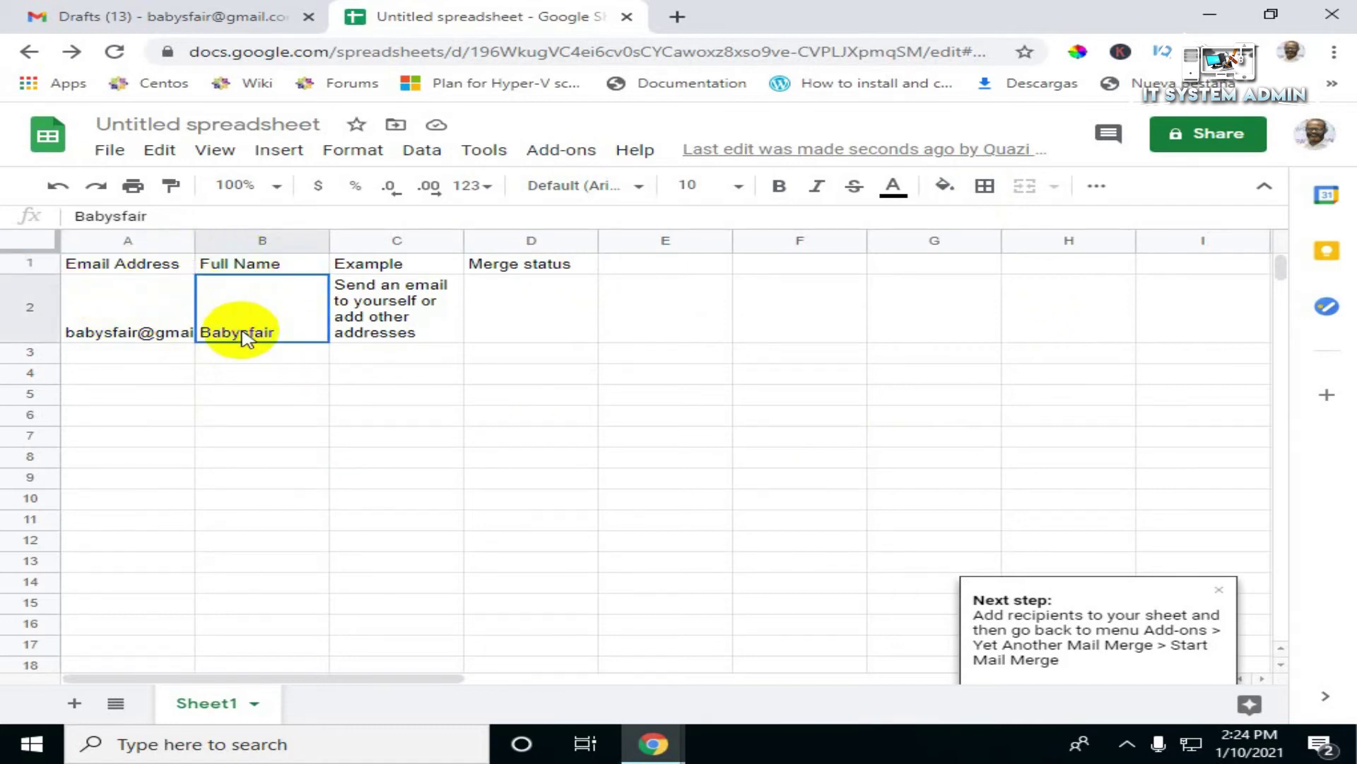
{"action": "left_click", "coordinate": [237, 268]}
{"action": "double_click", "coordinate": [238, 269]}
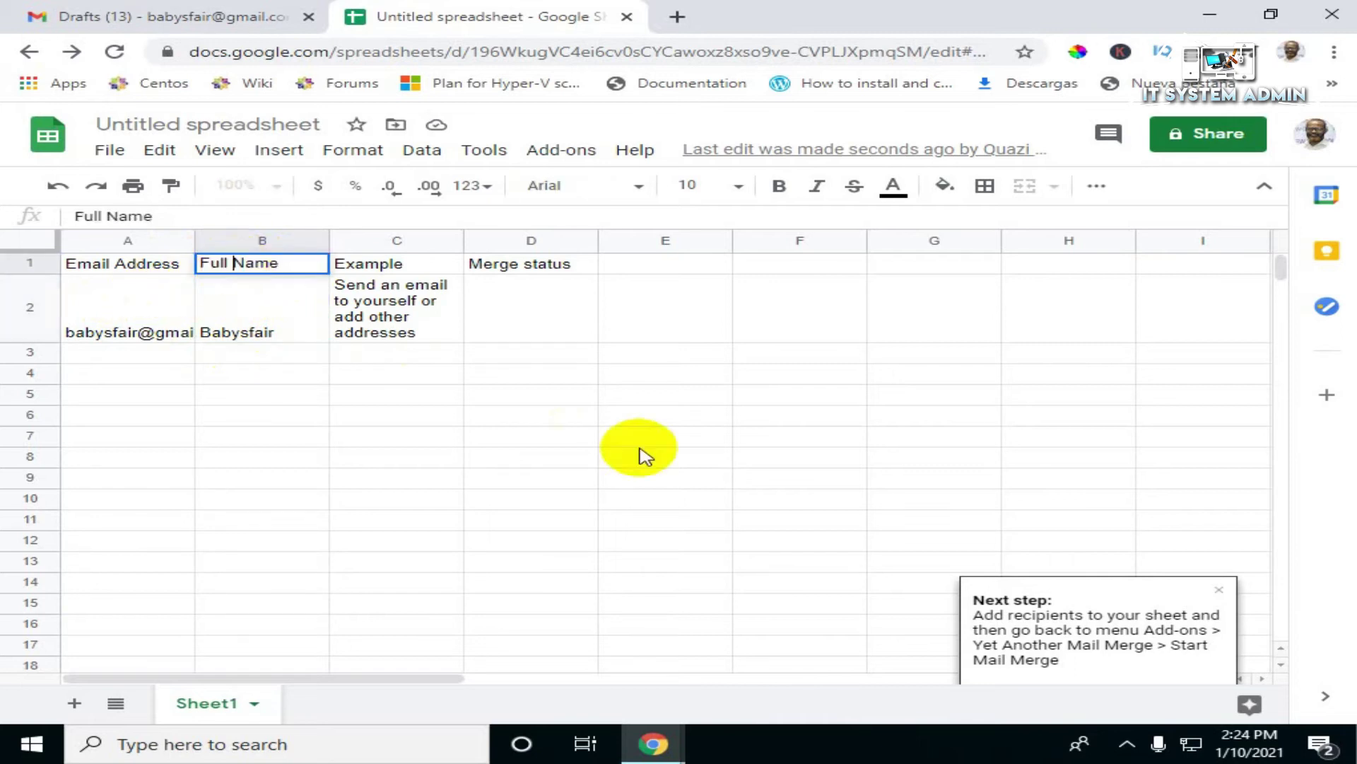
{"action": "key", "text": "BackSpace"}
{"action": "key", "text": "BackSpace"}
{"action": "key", "text": "BackSpace"}
{"action": "key", "text": "BackSpace"}
{"action": "key", "text": "BackSpace"}
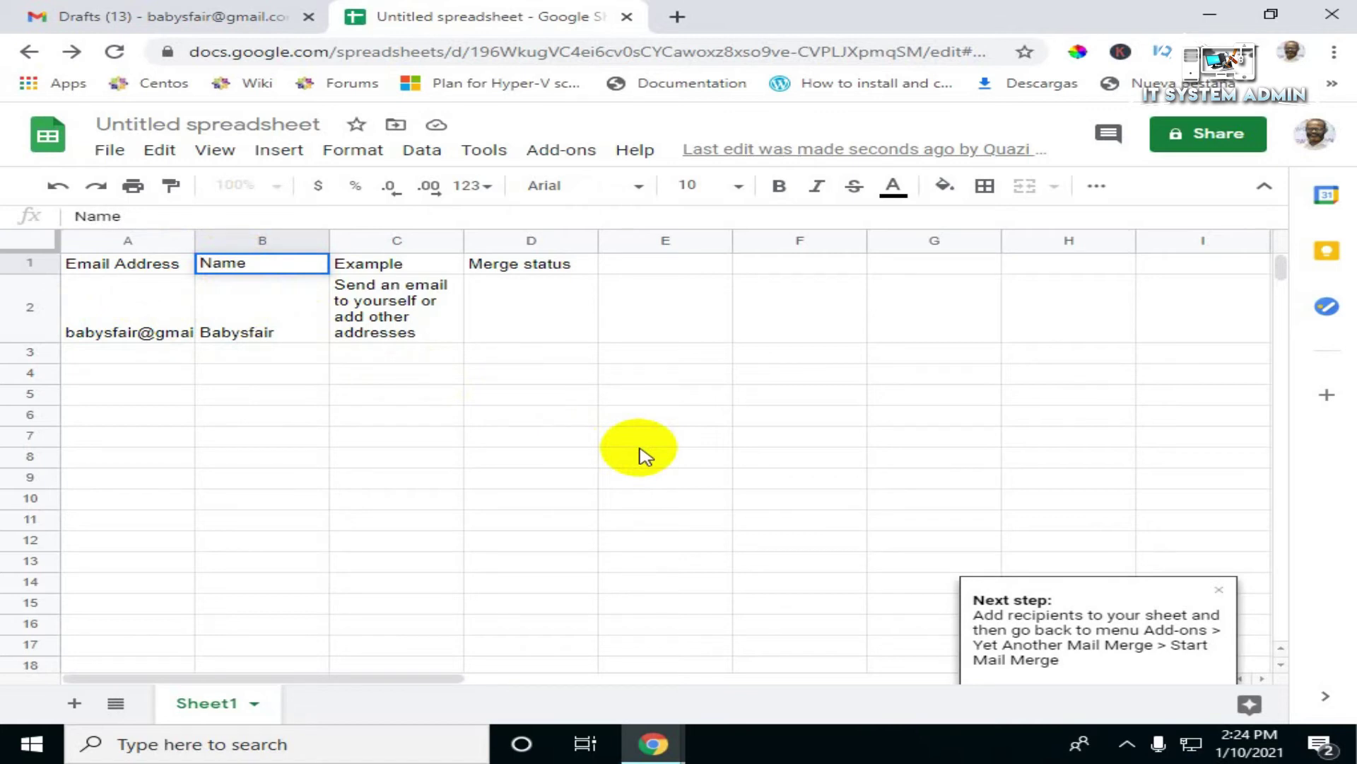
{"action": "left_click", "coordinate": [277, 339]}
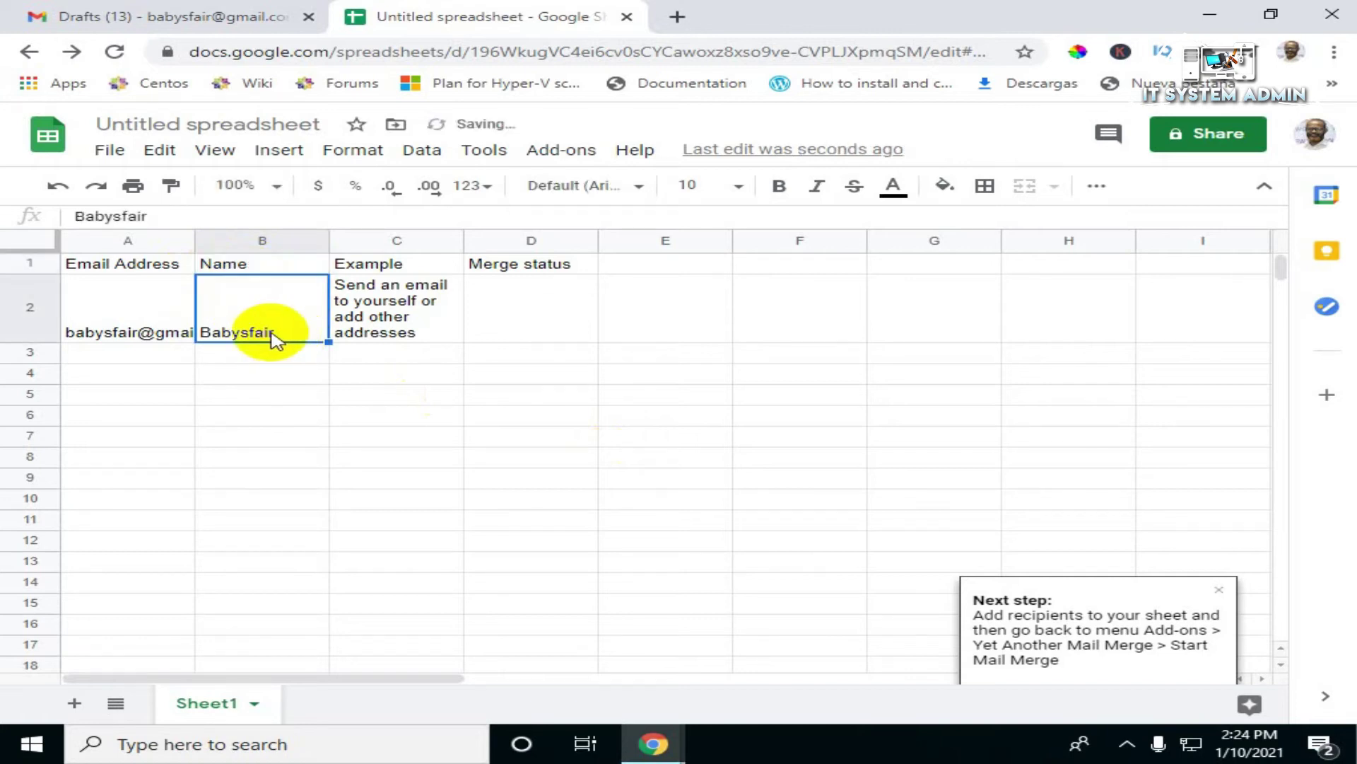
{"action": "left_click", "coordinate": [125, 312]}
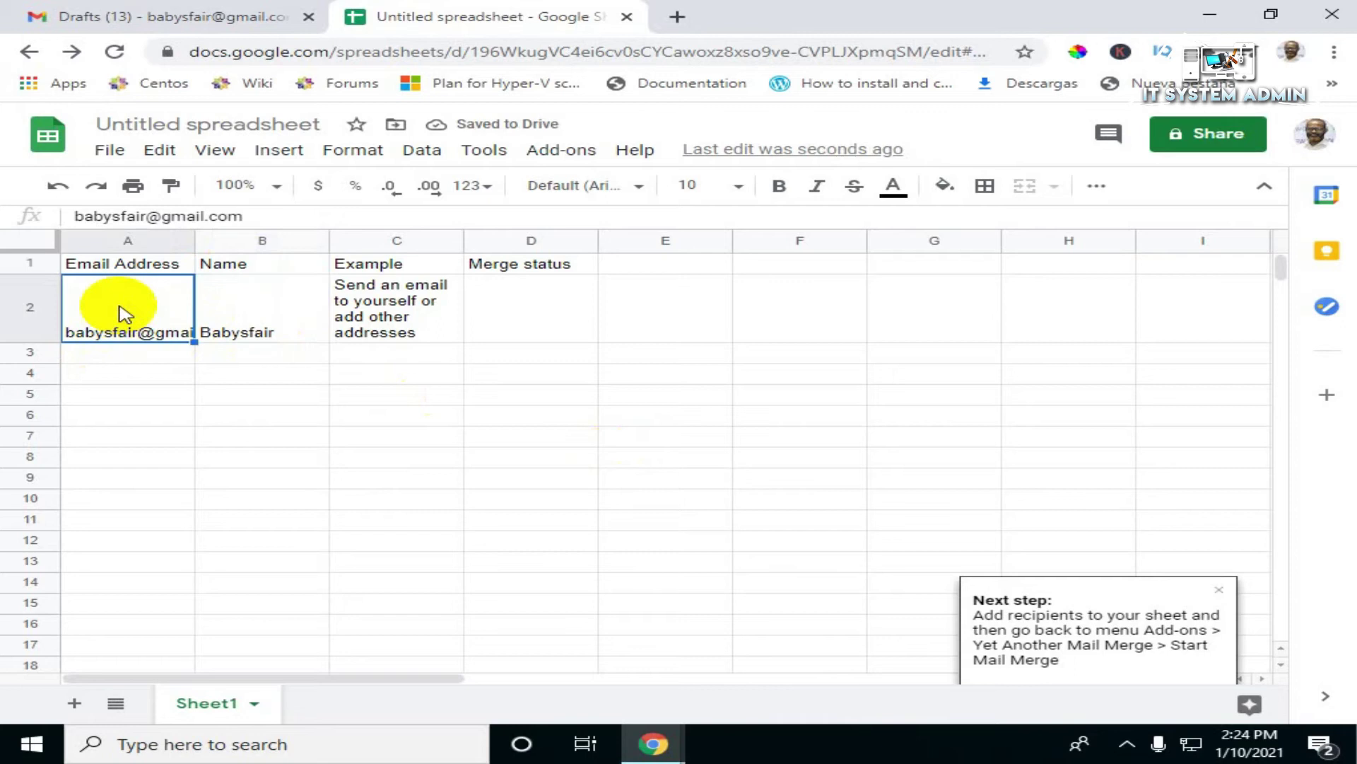
{"action": "left_click", "coordinate": [227, 311]}
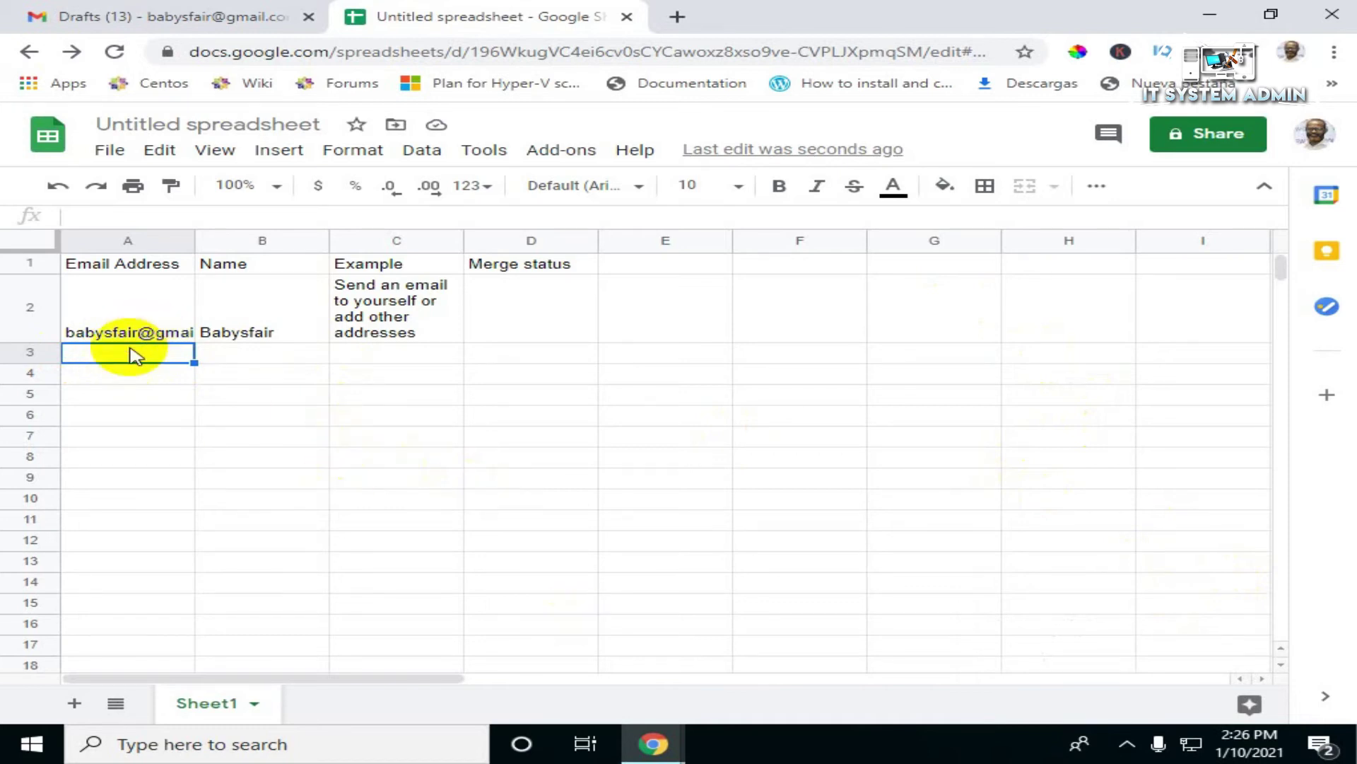
Step: Enter the second recipient's e-mail address in A3 and widen column A
{"action": "left_click", "coordinate": [218, 354]}
{"action": "left_click", "coordinate": [156, 355]}
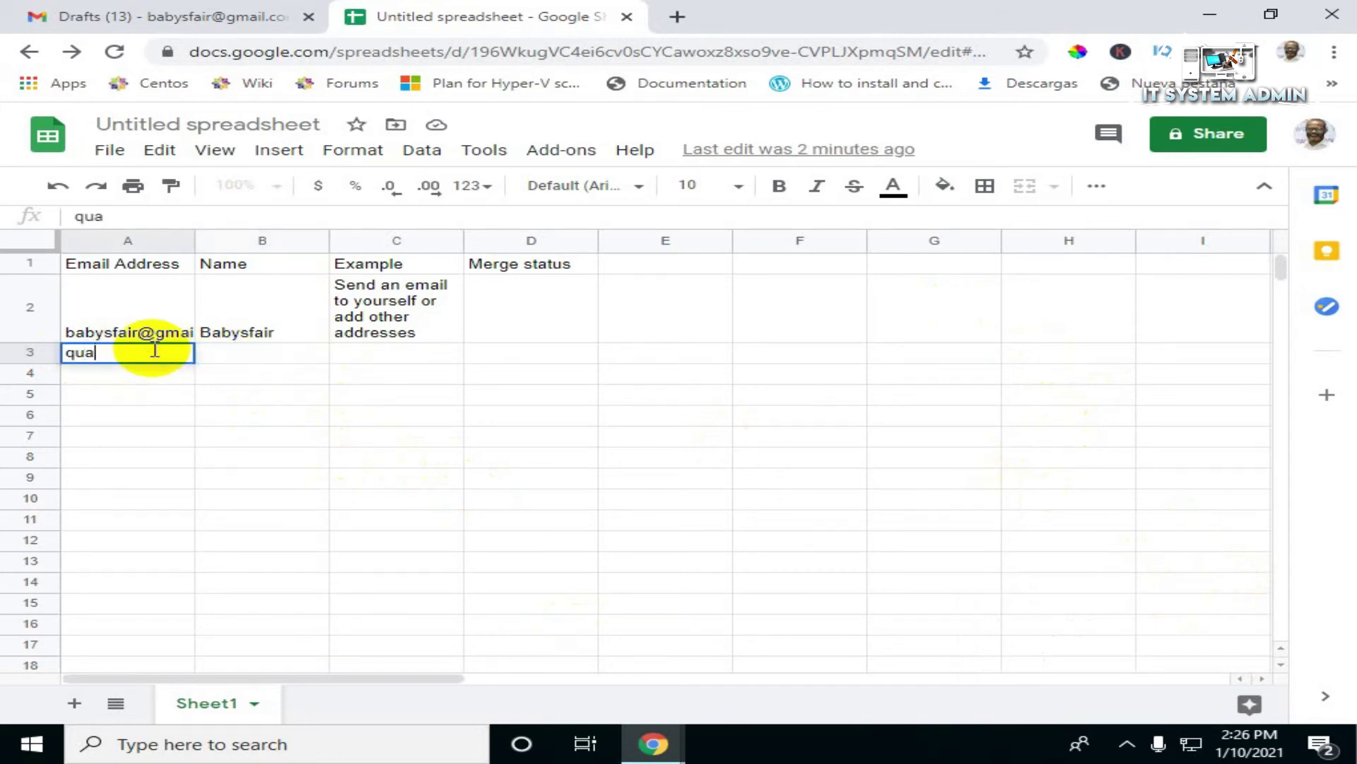
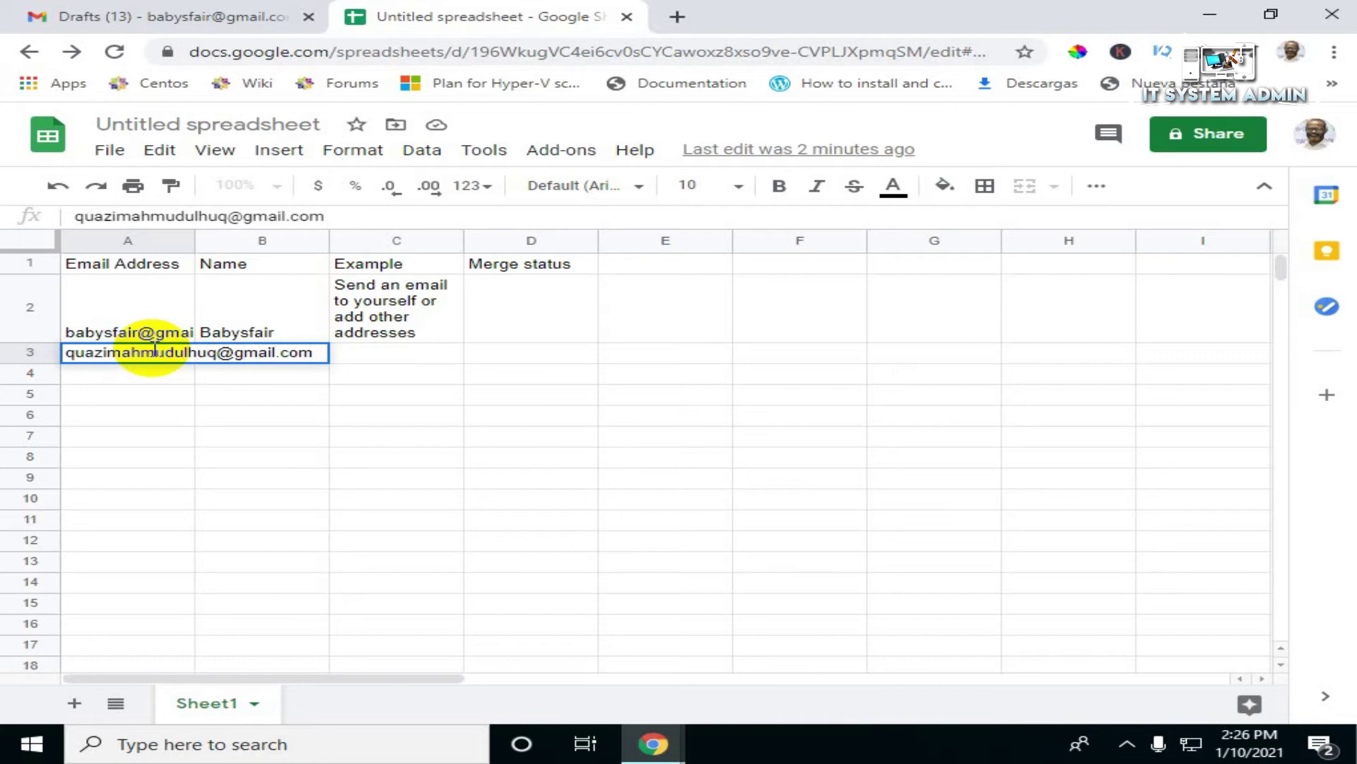
{"action": "key", "text": "Return"}
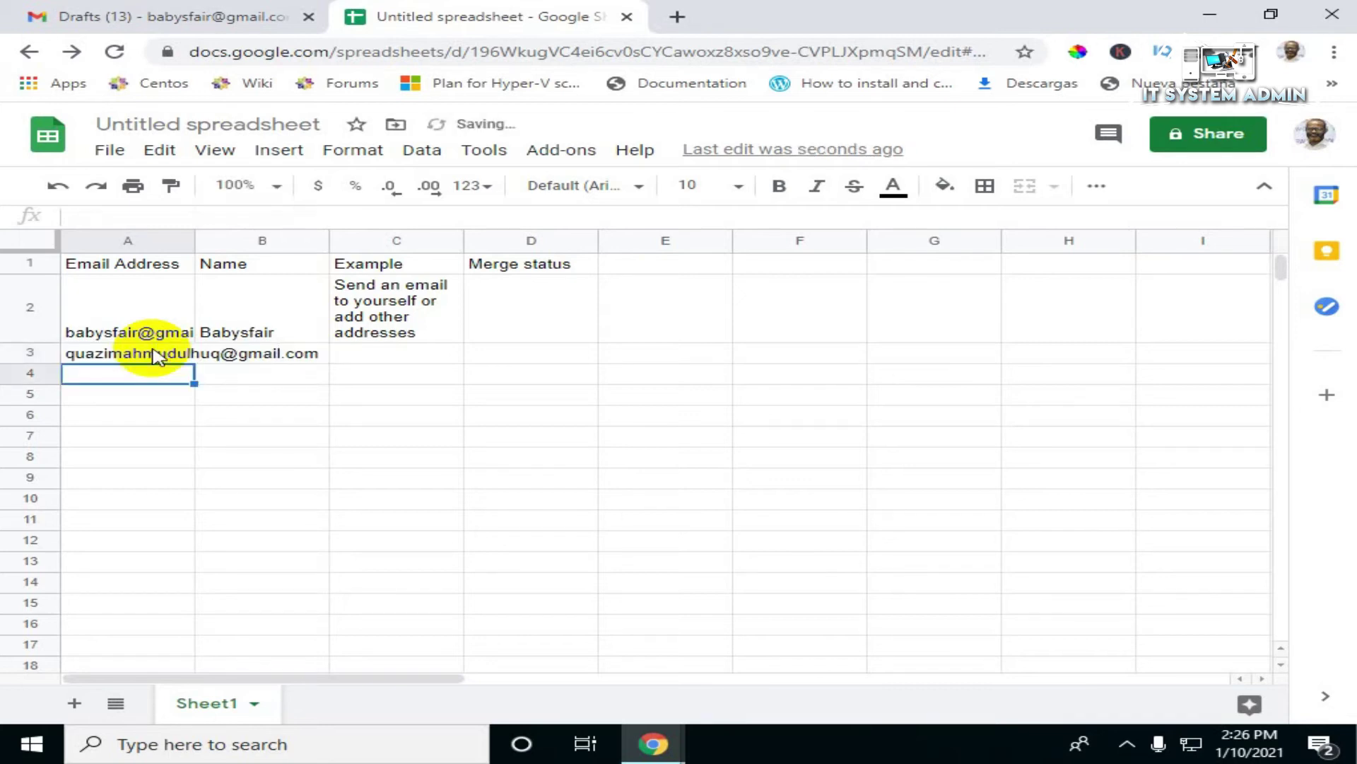
{"action": "left_click_drag", "start_coordinate": [192, 239], "coordinate": [318, 239]}
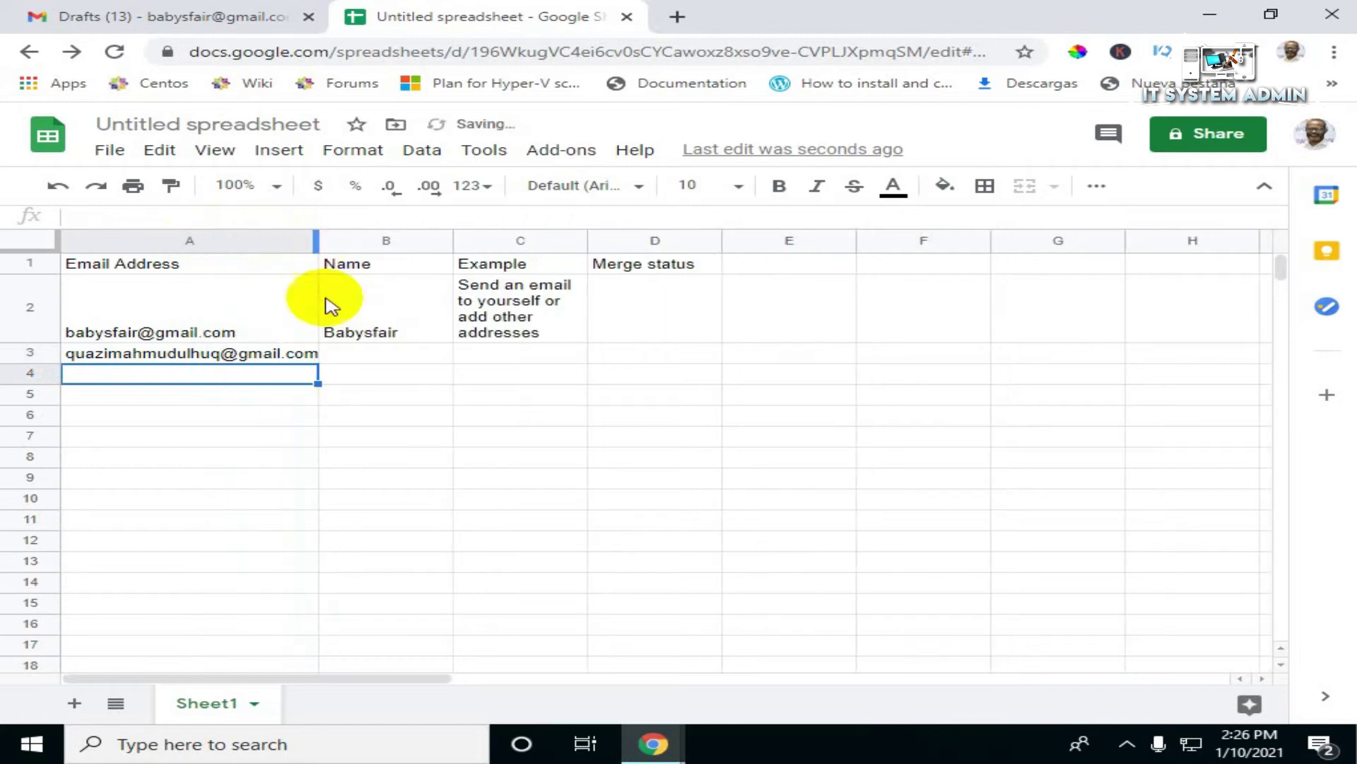
Step: Enter the second recipient's full name in B3 and widen column B
{"action": "left_click", "coordinate": [362, 353]}
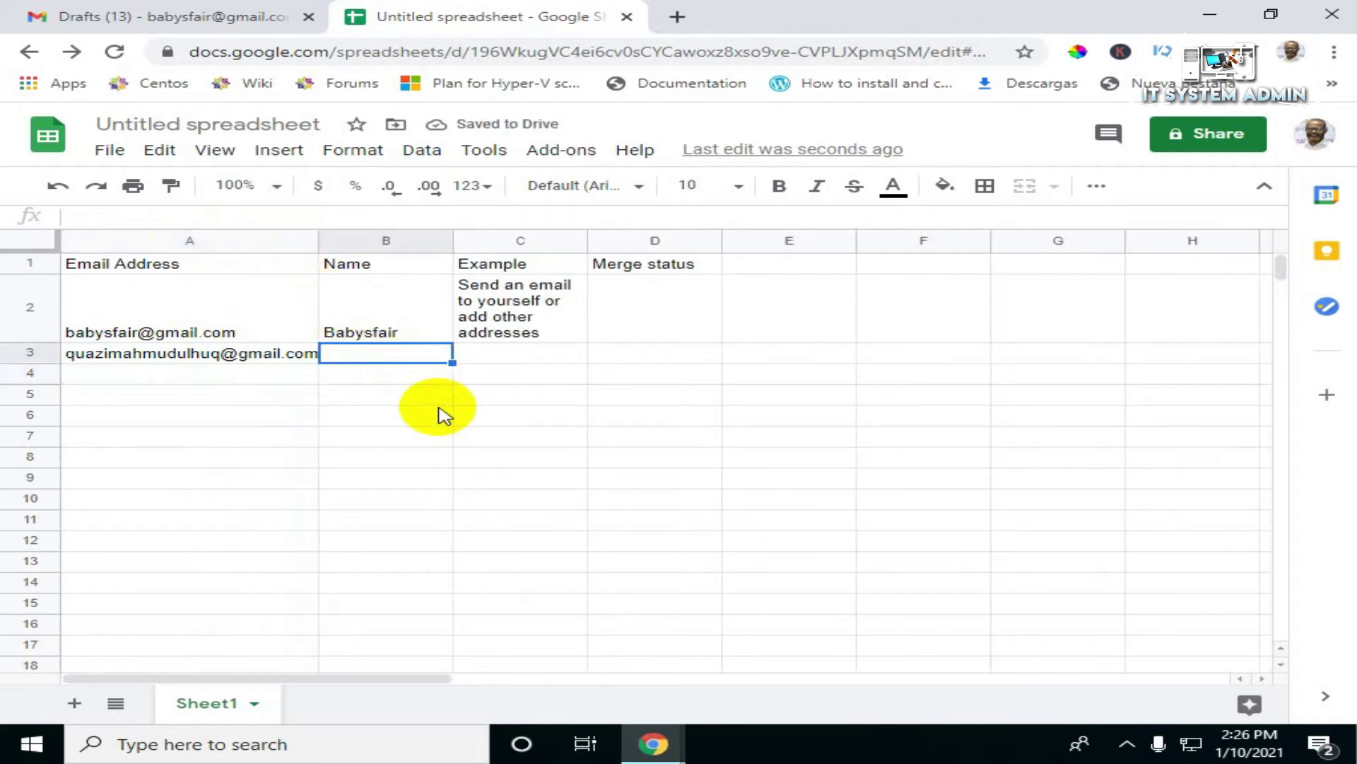
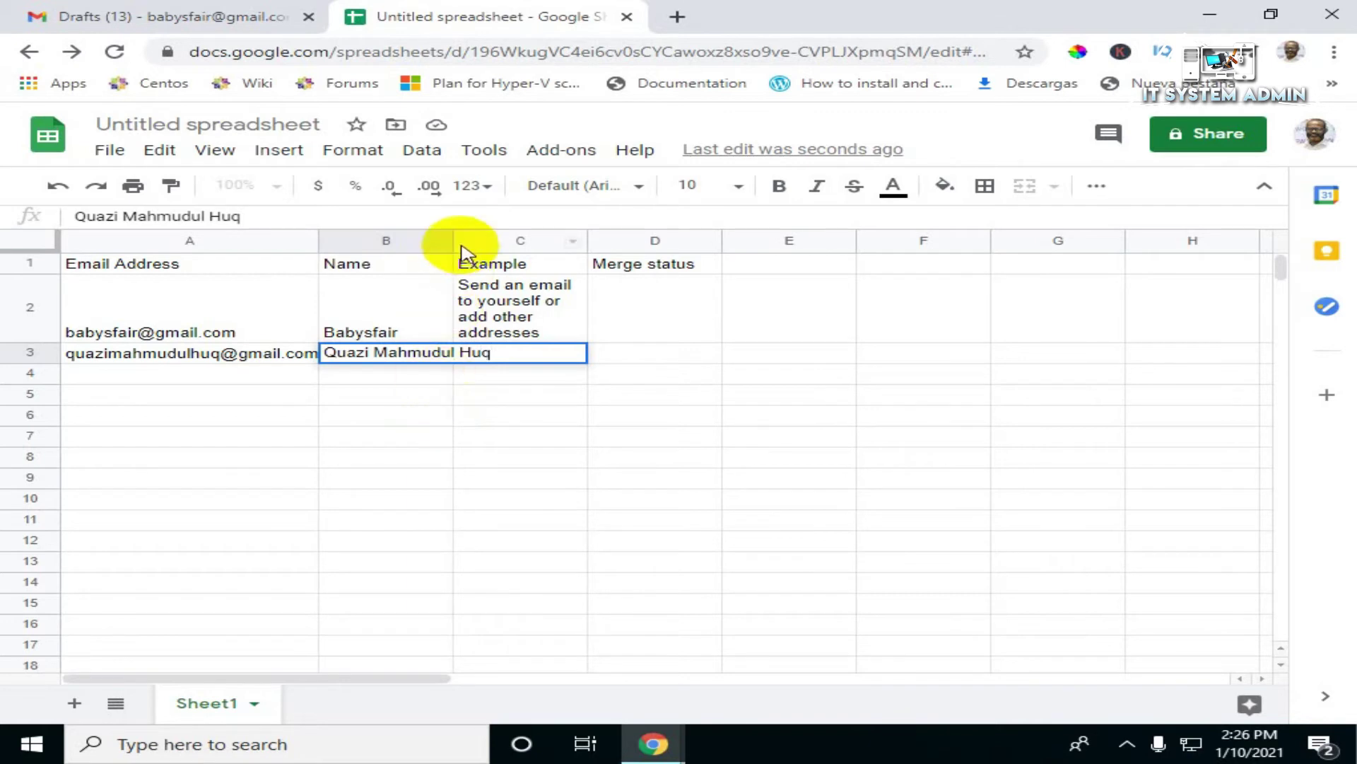
{"action": "left_click_drag", "start_coordinate": [453, 243], "coordinate": [564, 242]}
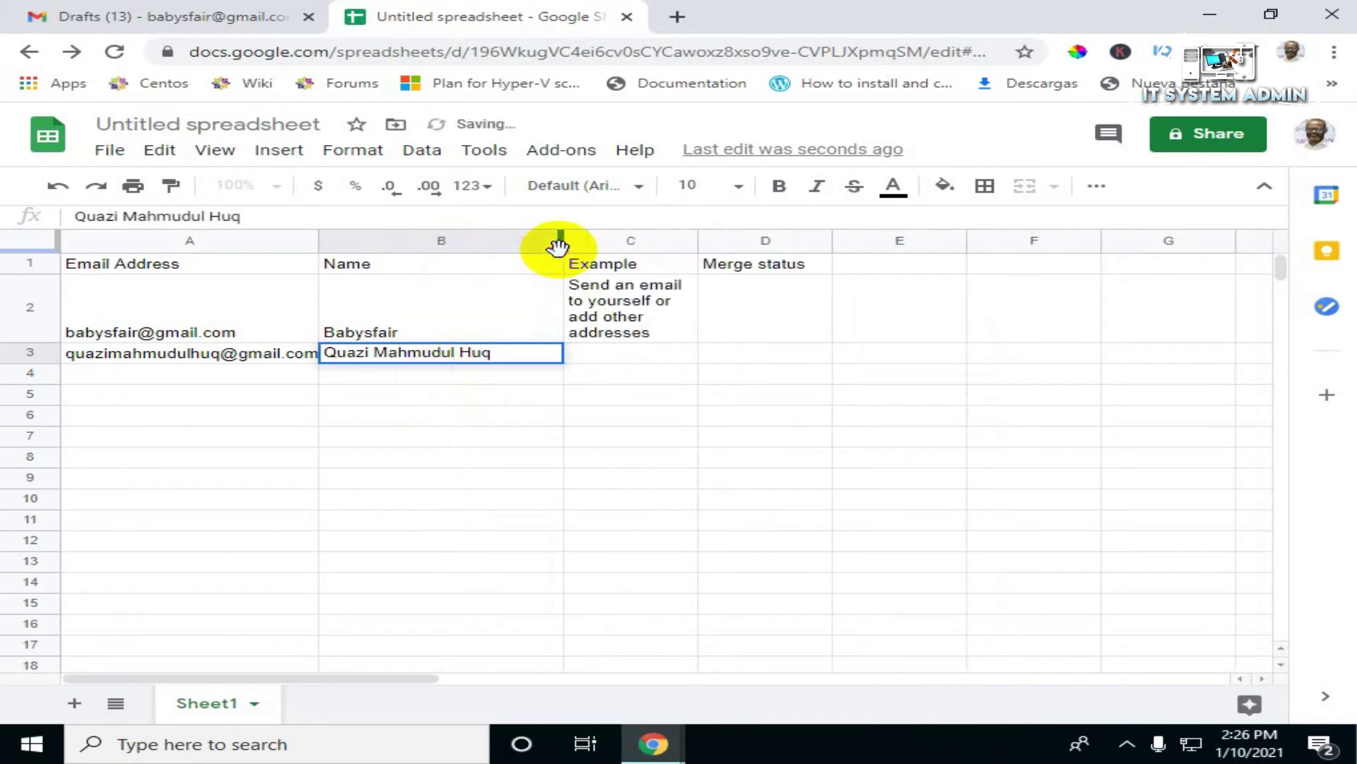
{"action": "key", "text": "Return"}
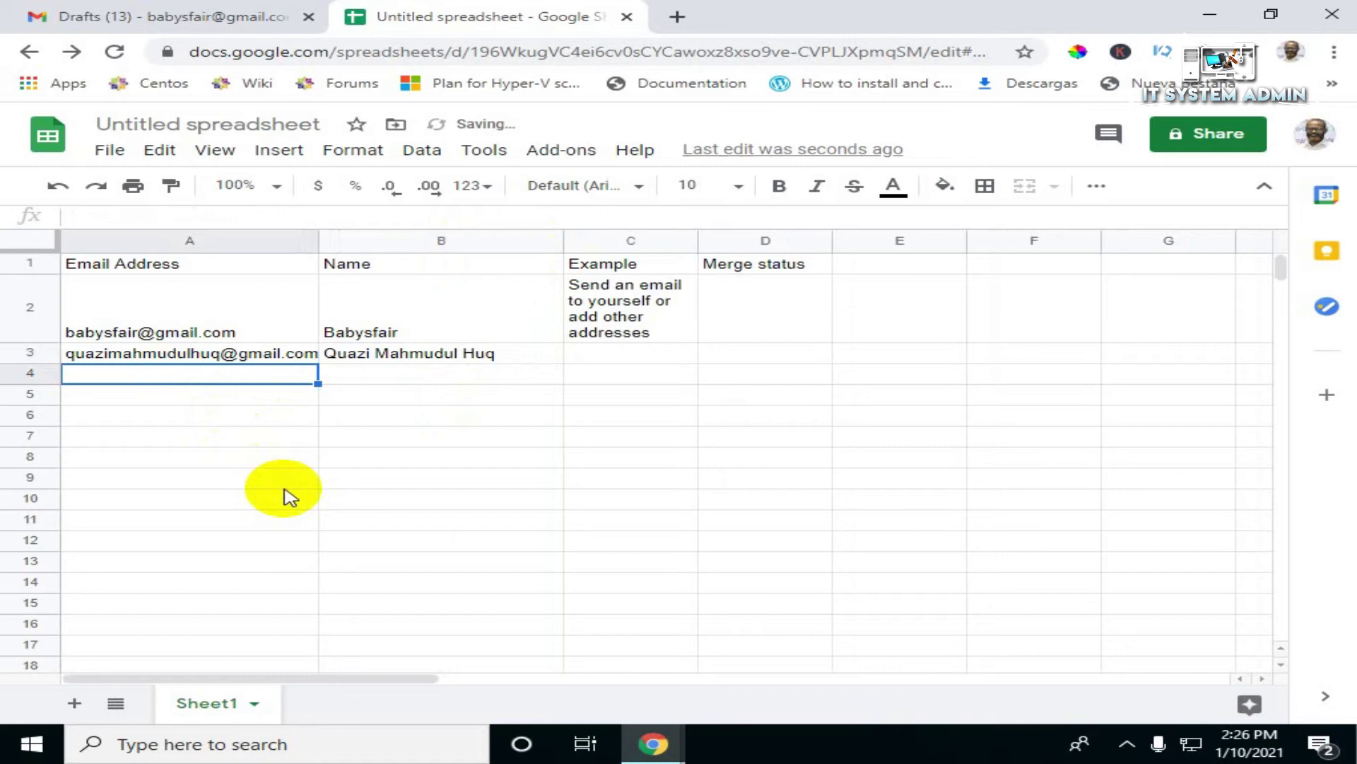
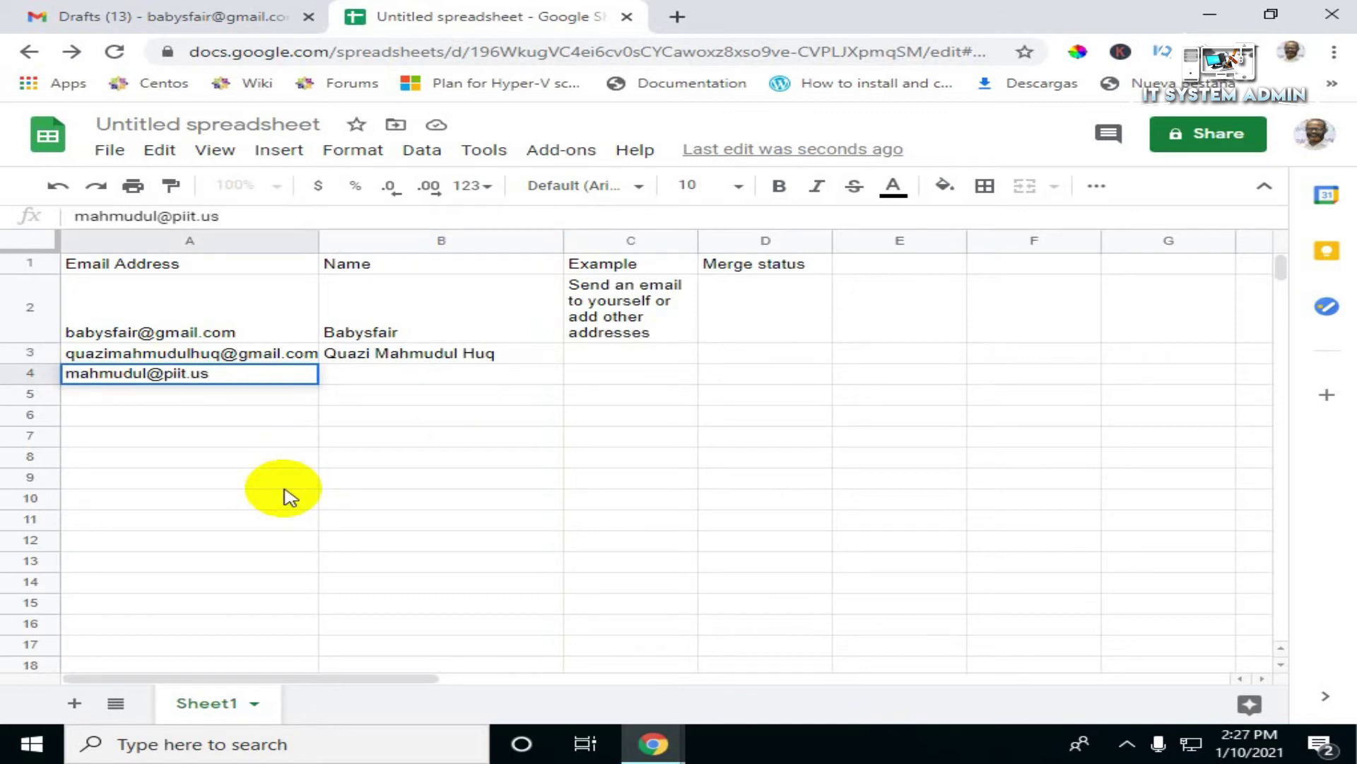
Step: Fill row 4 with the third recipient's e-mail address and name
{"action": "key", "text": "Tab"}
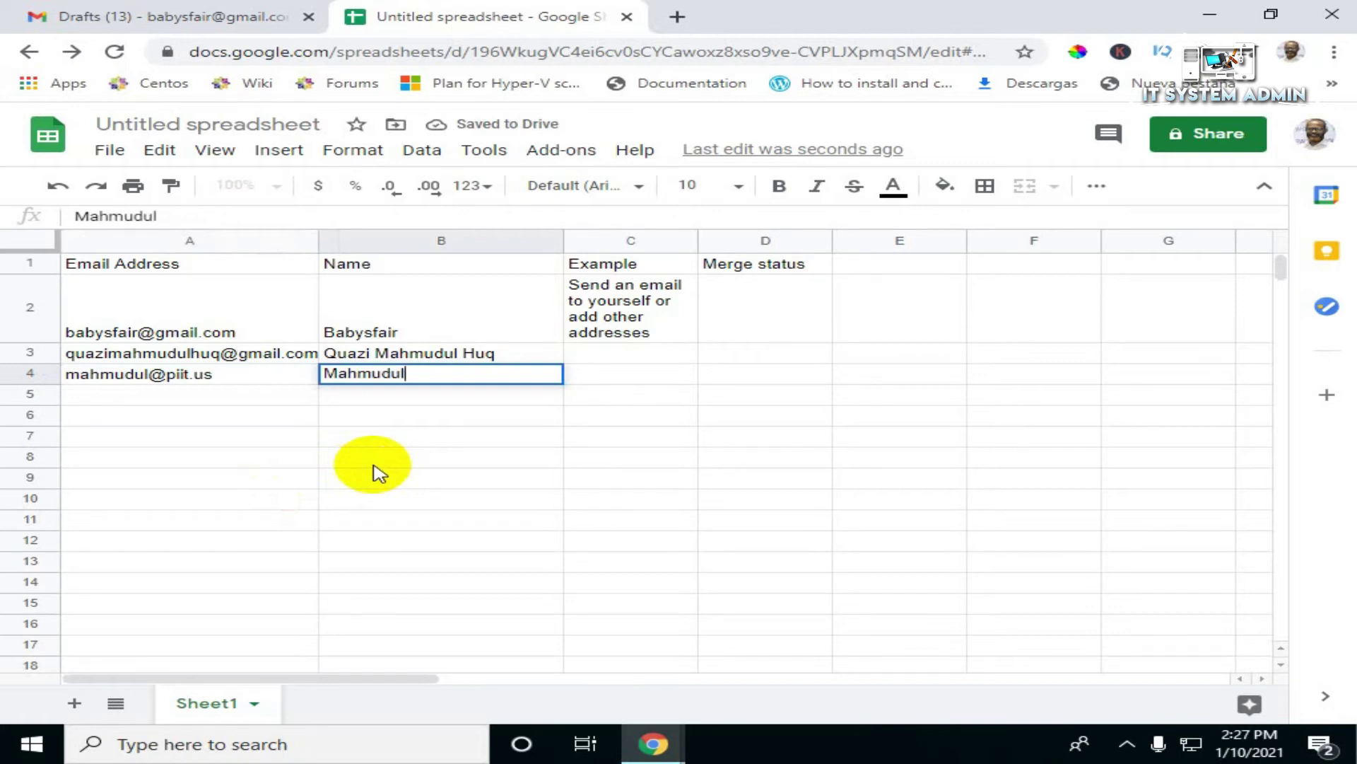
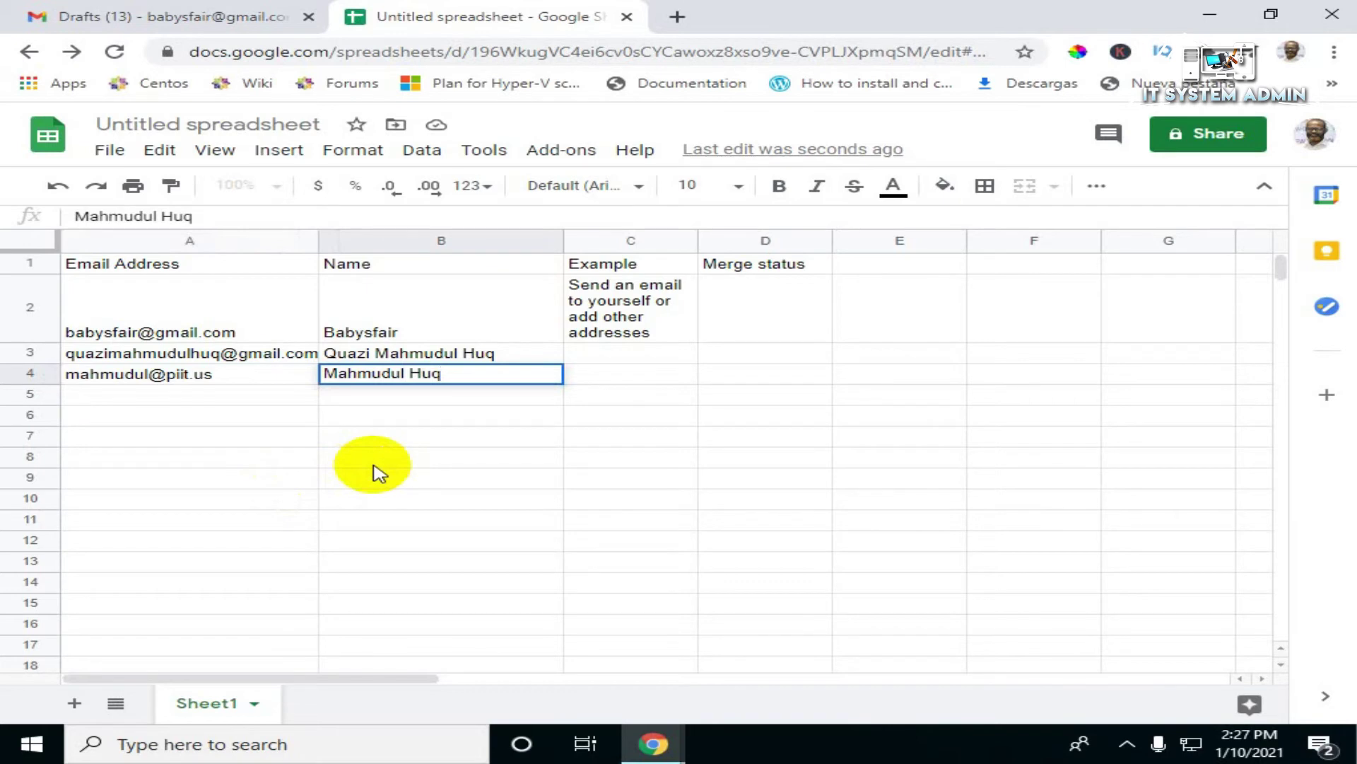
{"action": "key", "text": "Return"}
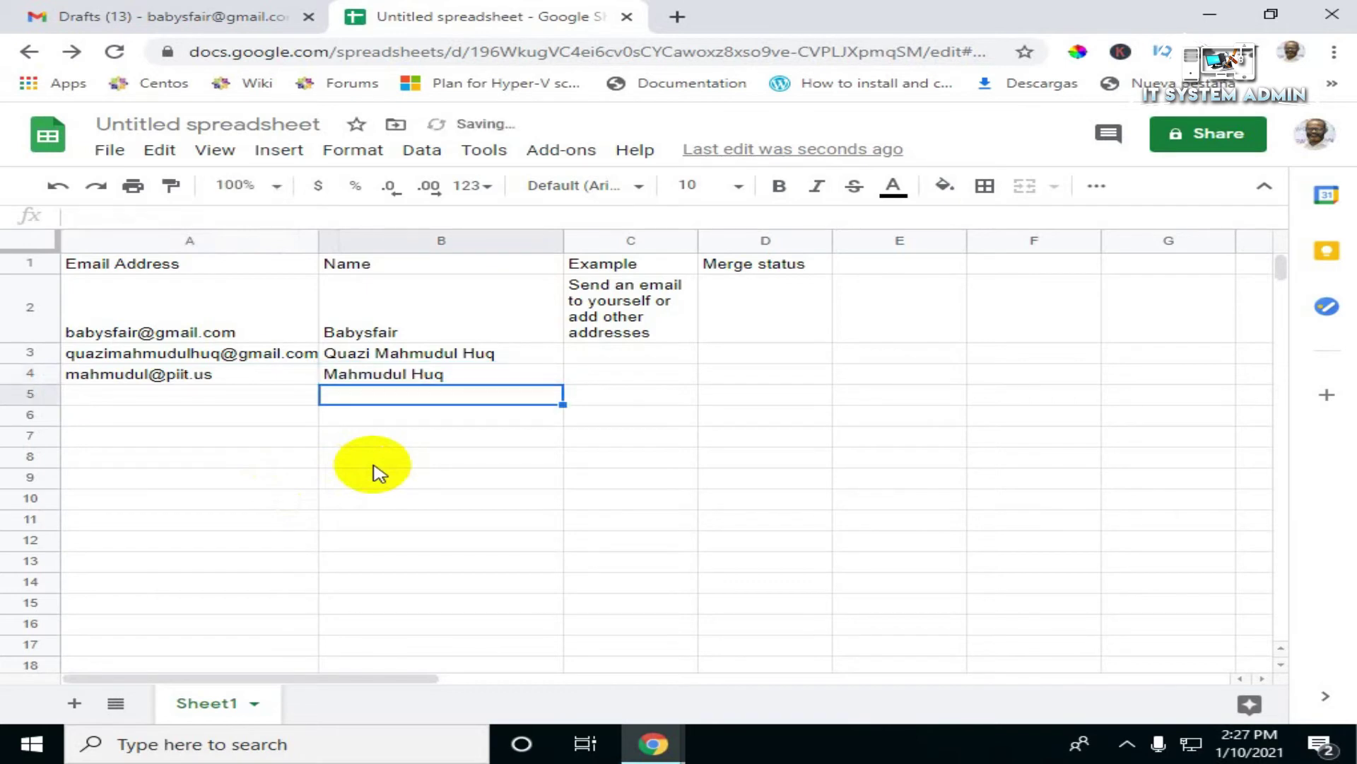
{"action": "key", "text": "Left"}
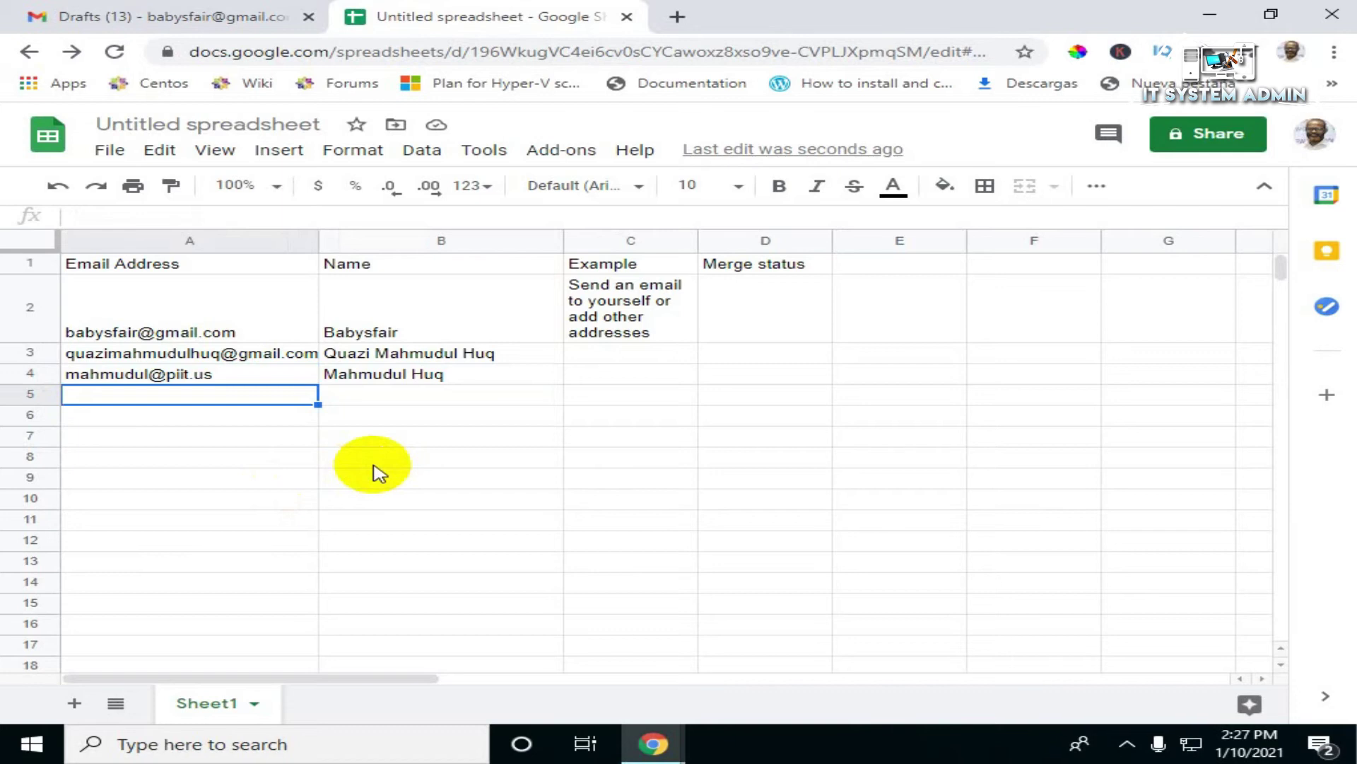
Step: Enter the fourth recipient's e-mail address in A5 and widen the Email Address column
{"action": "type", "text": "ma"}
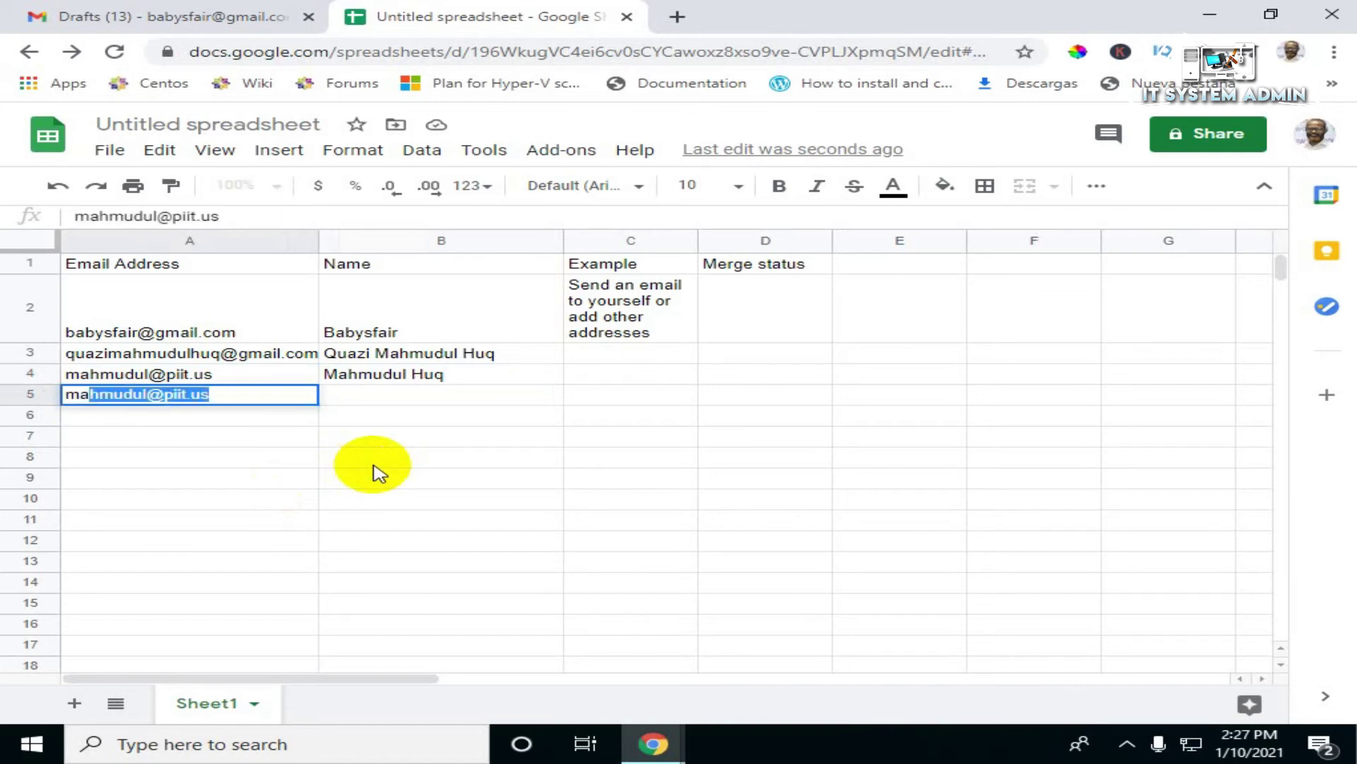
{"action": "key", "text": "Tab"}
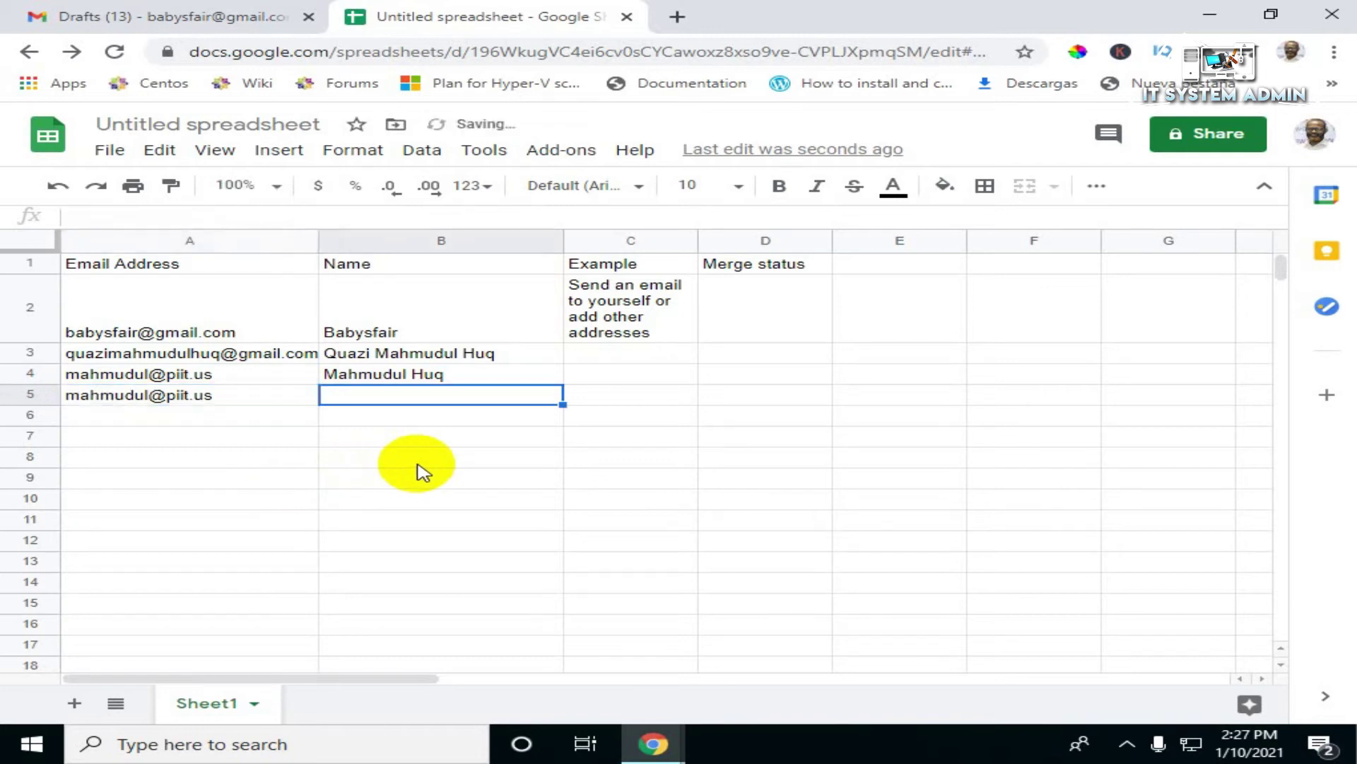
{"action": "key", "text": "Left"}
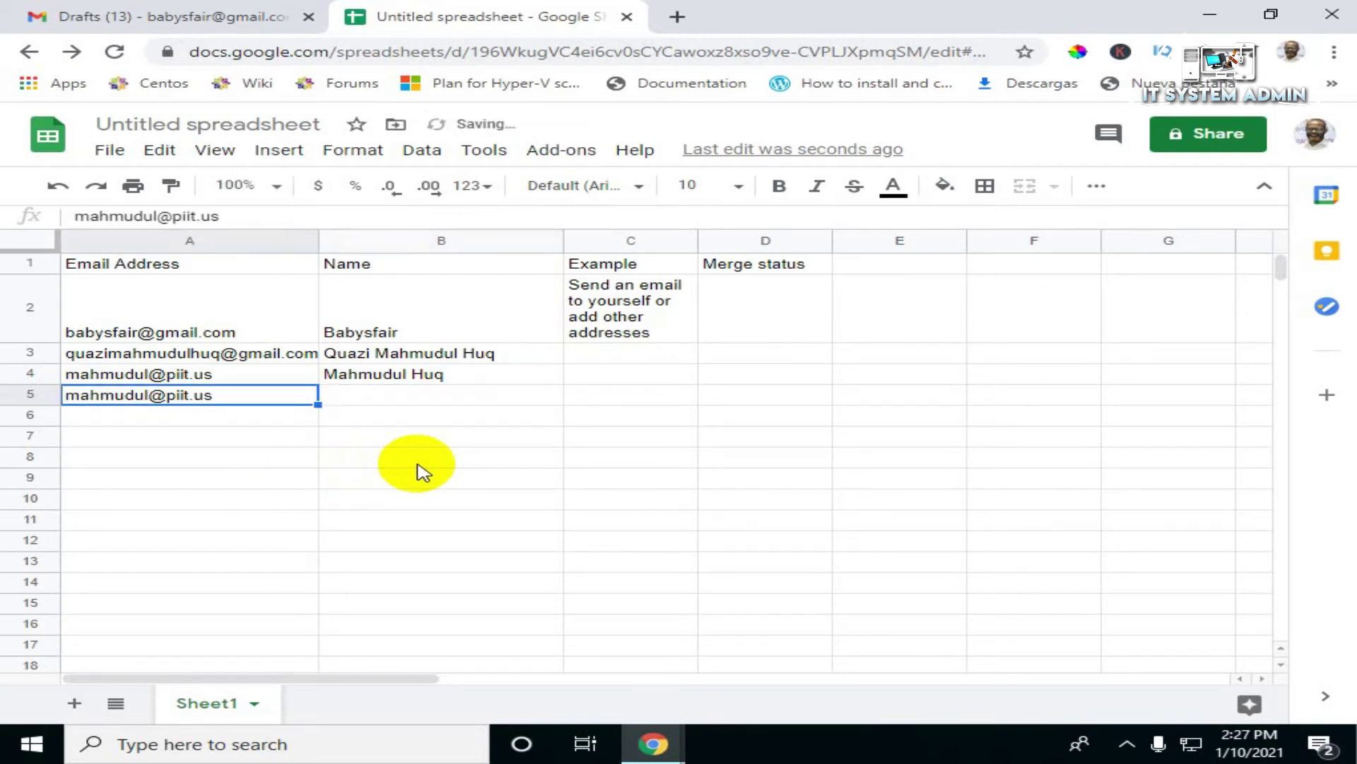
{"action": "double_click", "coordinate": [226, 394]}
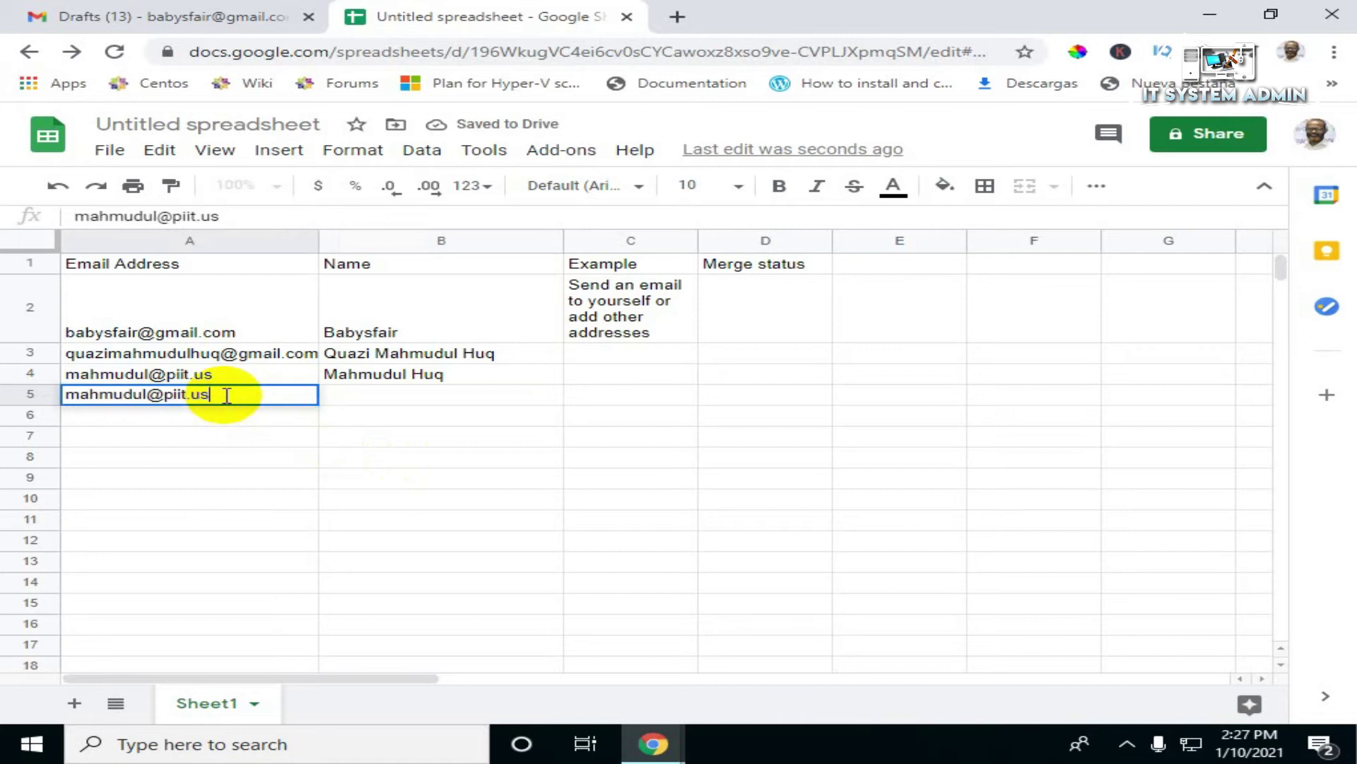
{"action": "key", "text": "BackSpace"}
{"action": "key", "text": "BackSpace"}
{"action": "key", "text": "BackSpace"}
{"action": "key", "text": "BackSpace"}
{"action": "key", "text": "BackSpace"}
{"action": "key", "text": "BackSpace"}
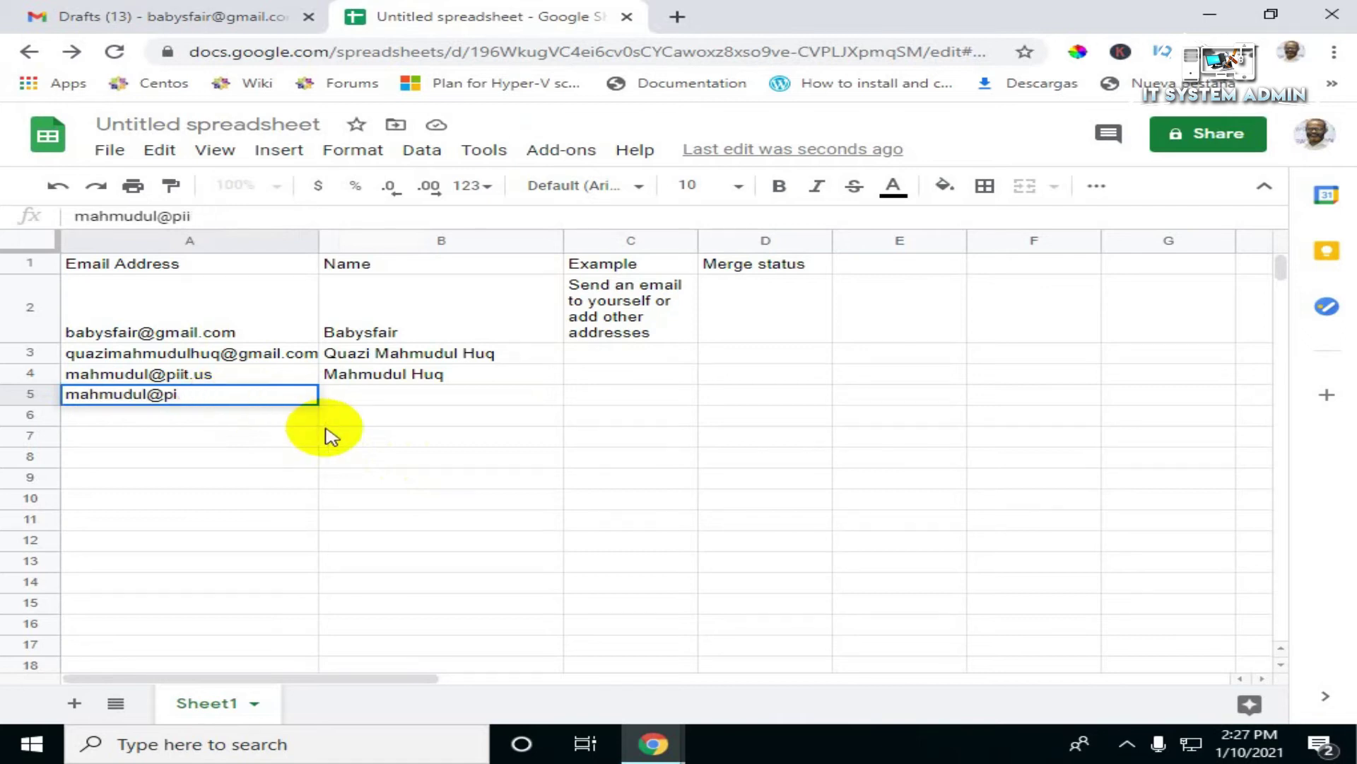
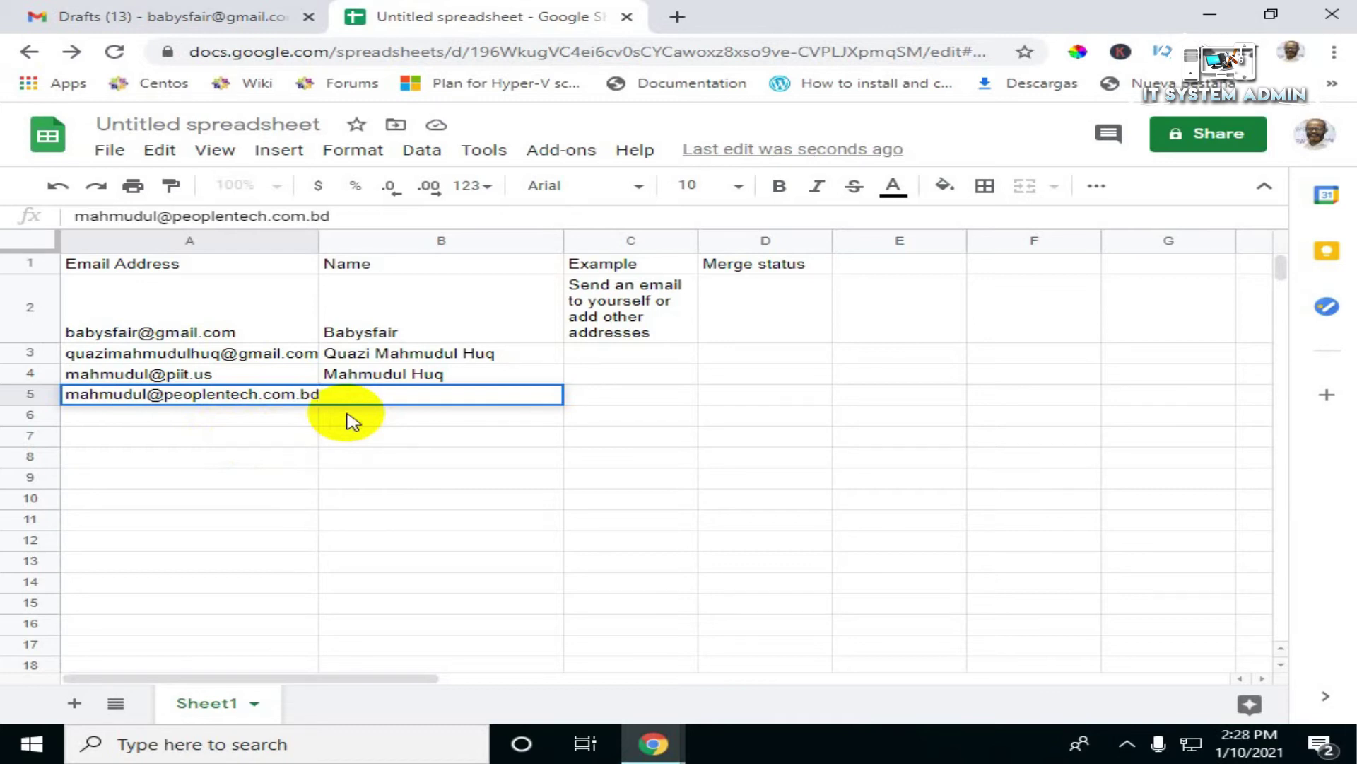
{"action": "left_click", "coordinate": [349, 420]}
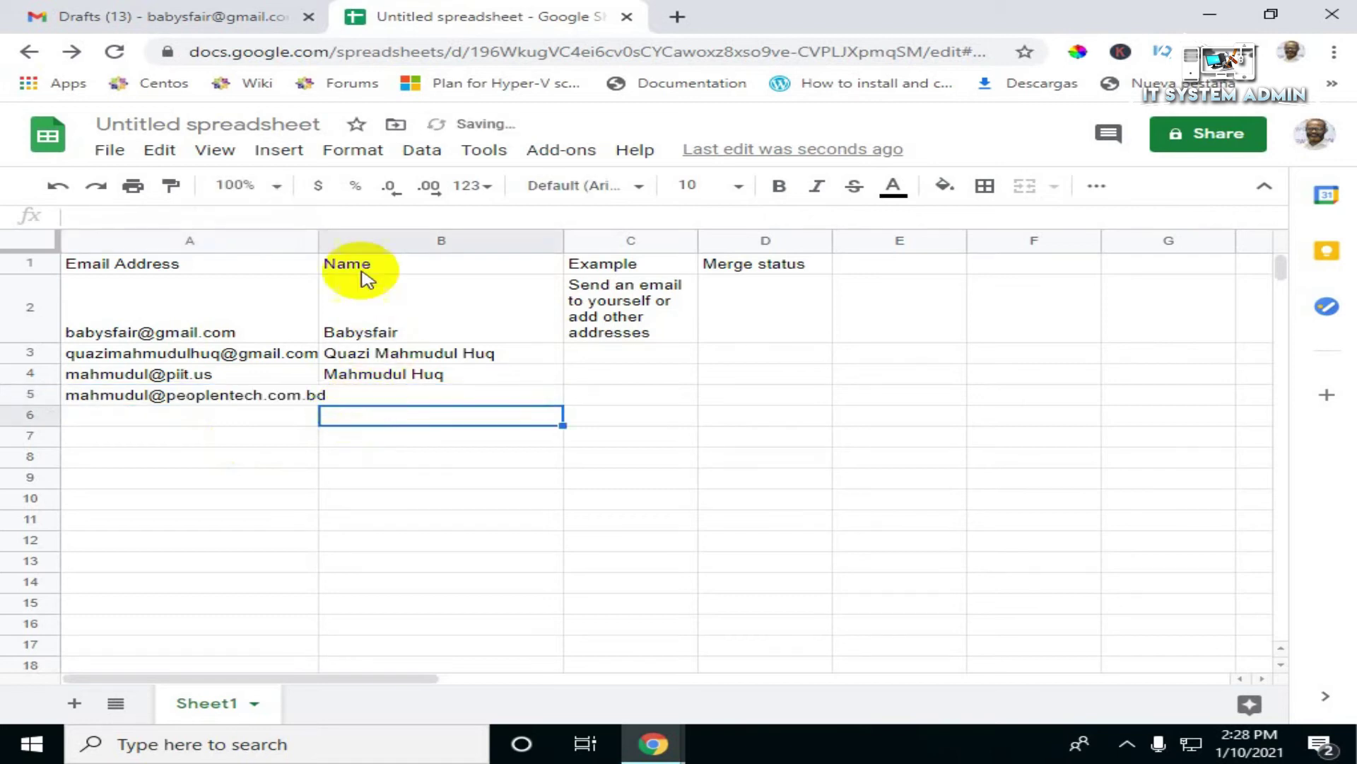
{"action": "left_click_drag", "start_coordinate": [318, 240], "coordinate": [379, 241]}
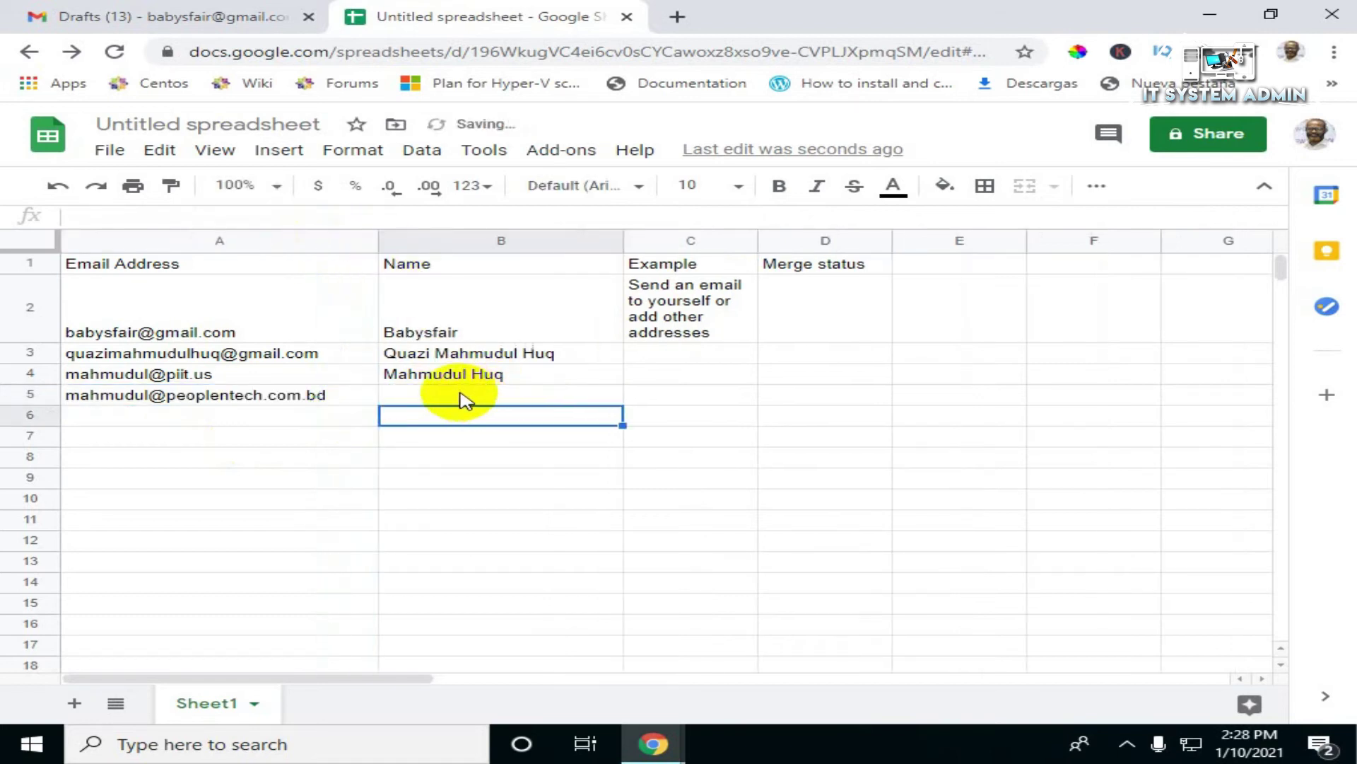
Step: Fill in the fourth recipient's name in B5 using the autocomplete suggestion
{"action": "left_click", "coordinate": [463, 397]}
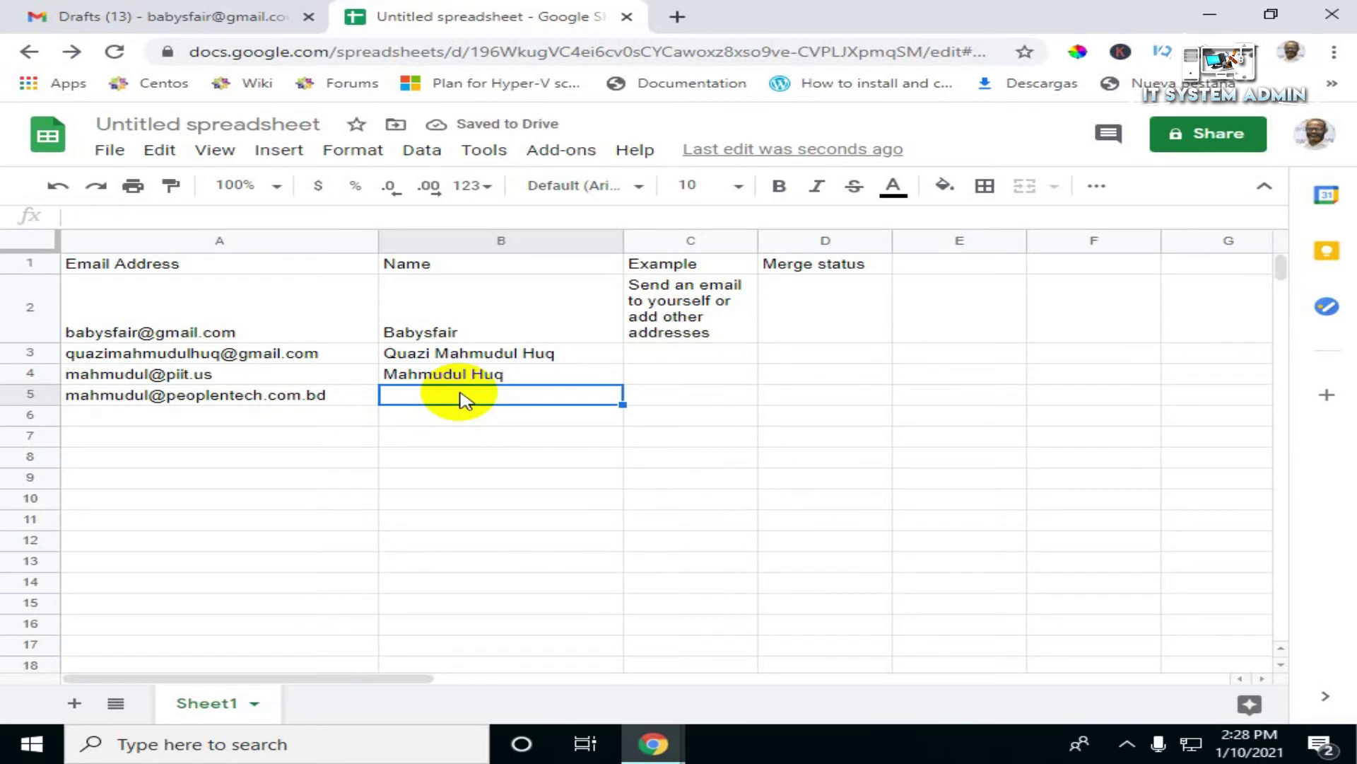
{"action": "type", "text": "M"}
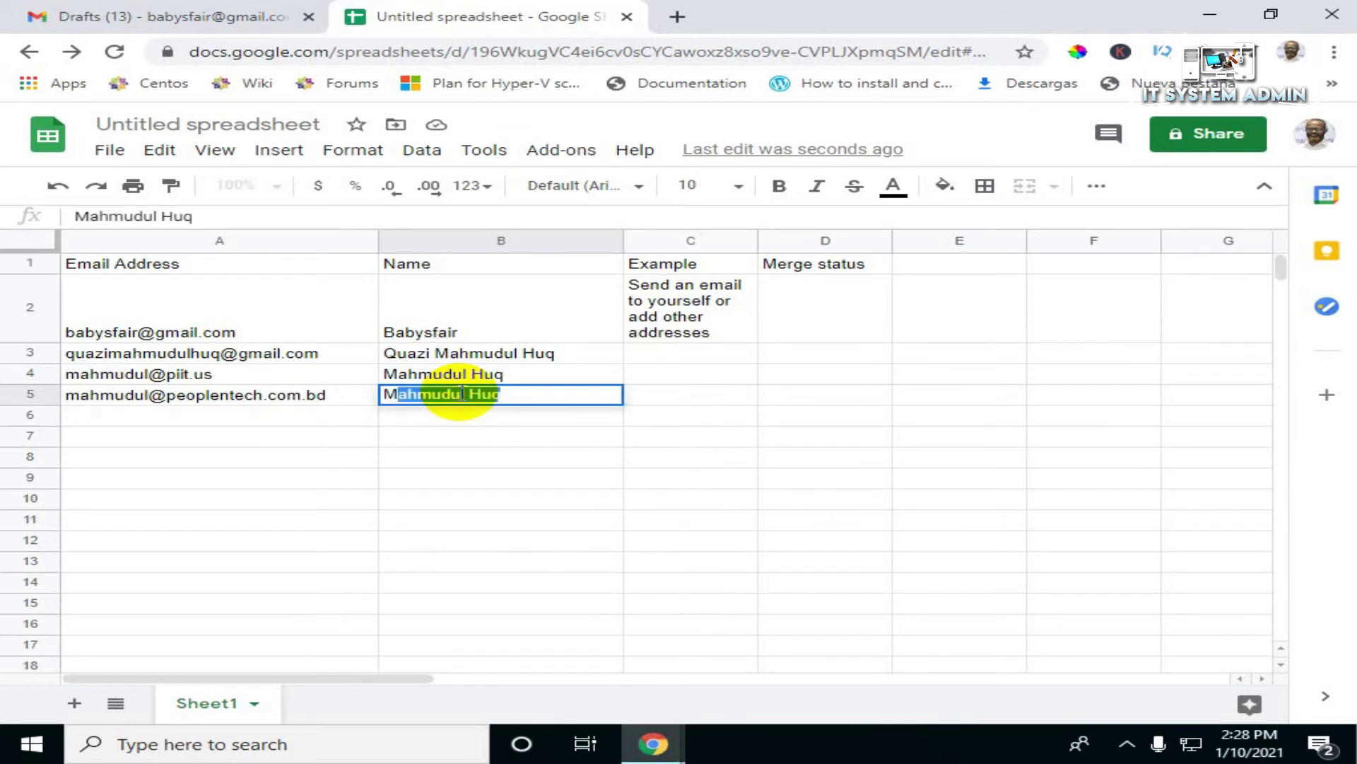
{"action": "key", "text": "Tab"}
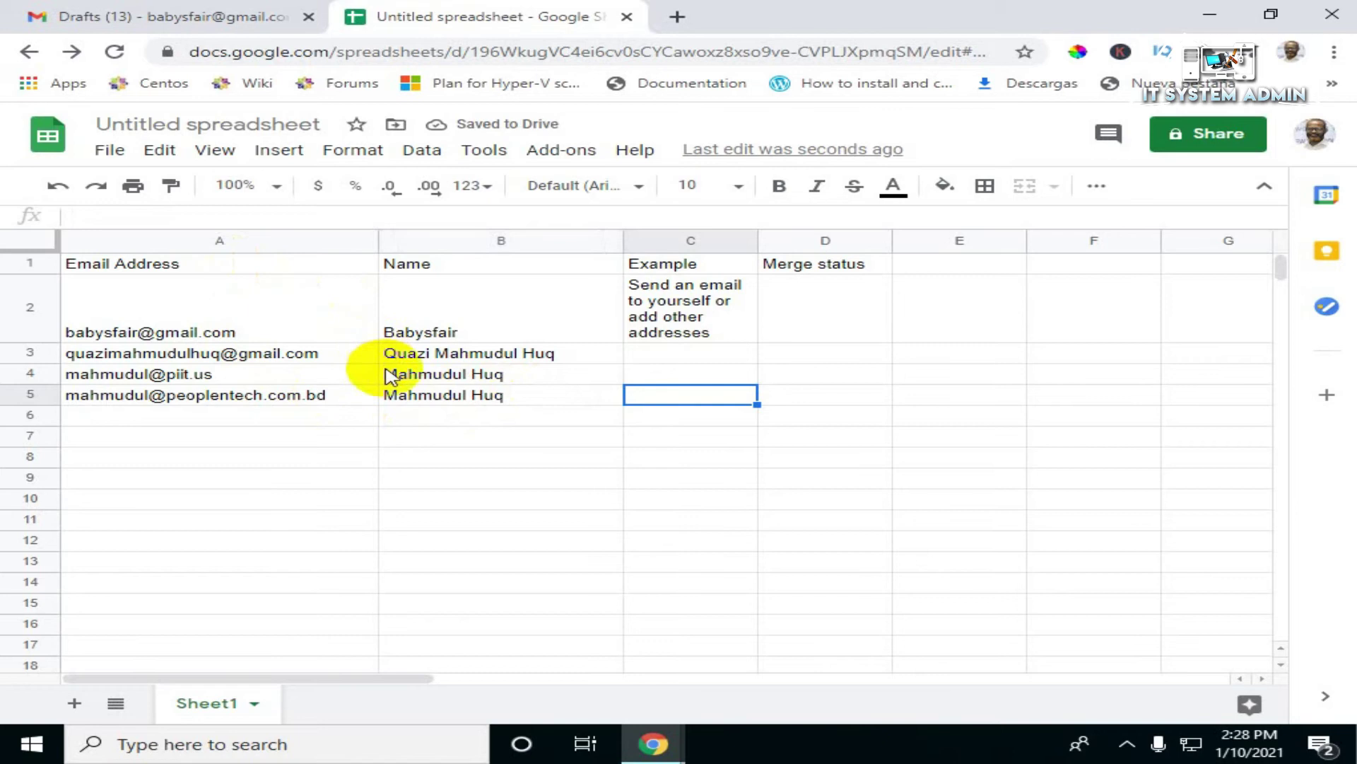
{"action": "mouse_move", "coordinate": [173, 400]}
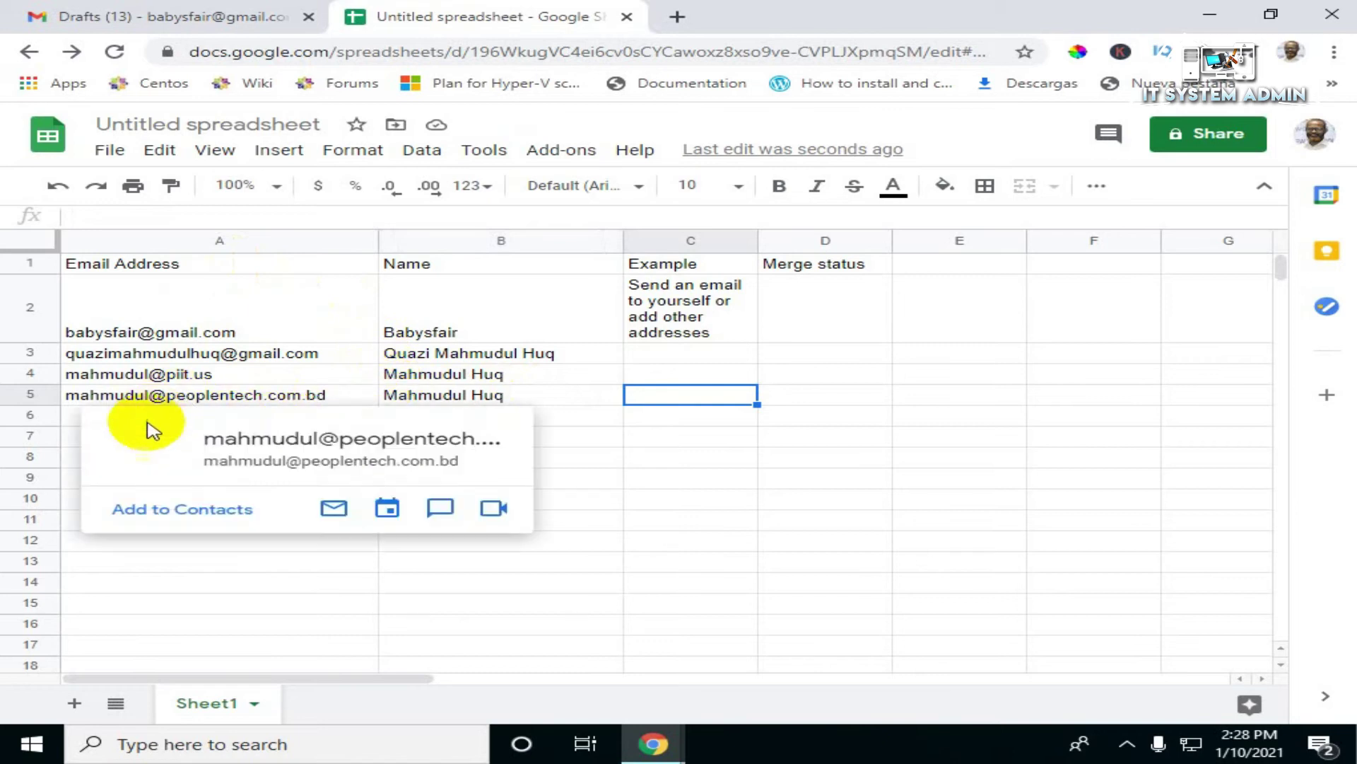
{"action": "mouse_move", "coordinate": [123, 374]}
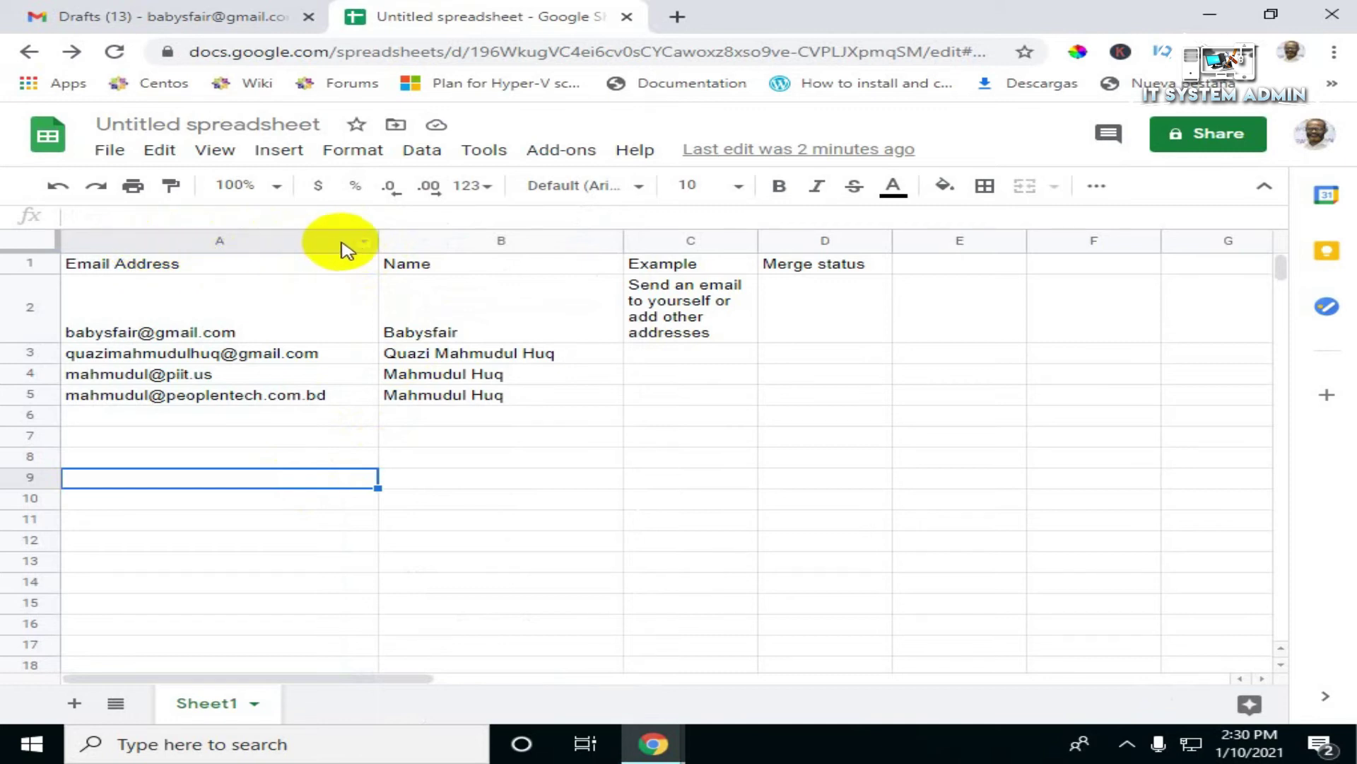
Step: Insert a new column before Email Address with the header Position
{"action": "left_click", "coordinate": [364, 243]}
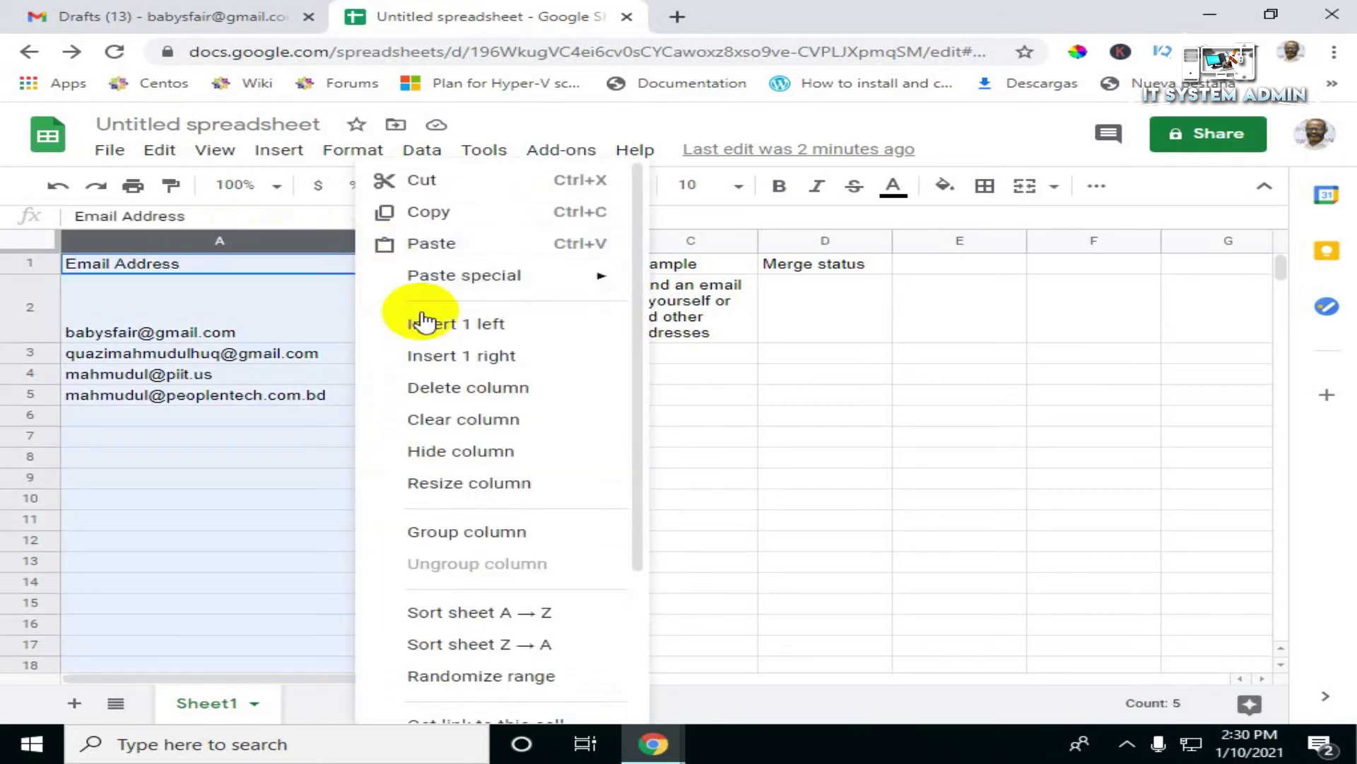
{"action": "left_click", "coordinate": [478, 326]}
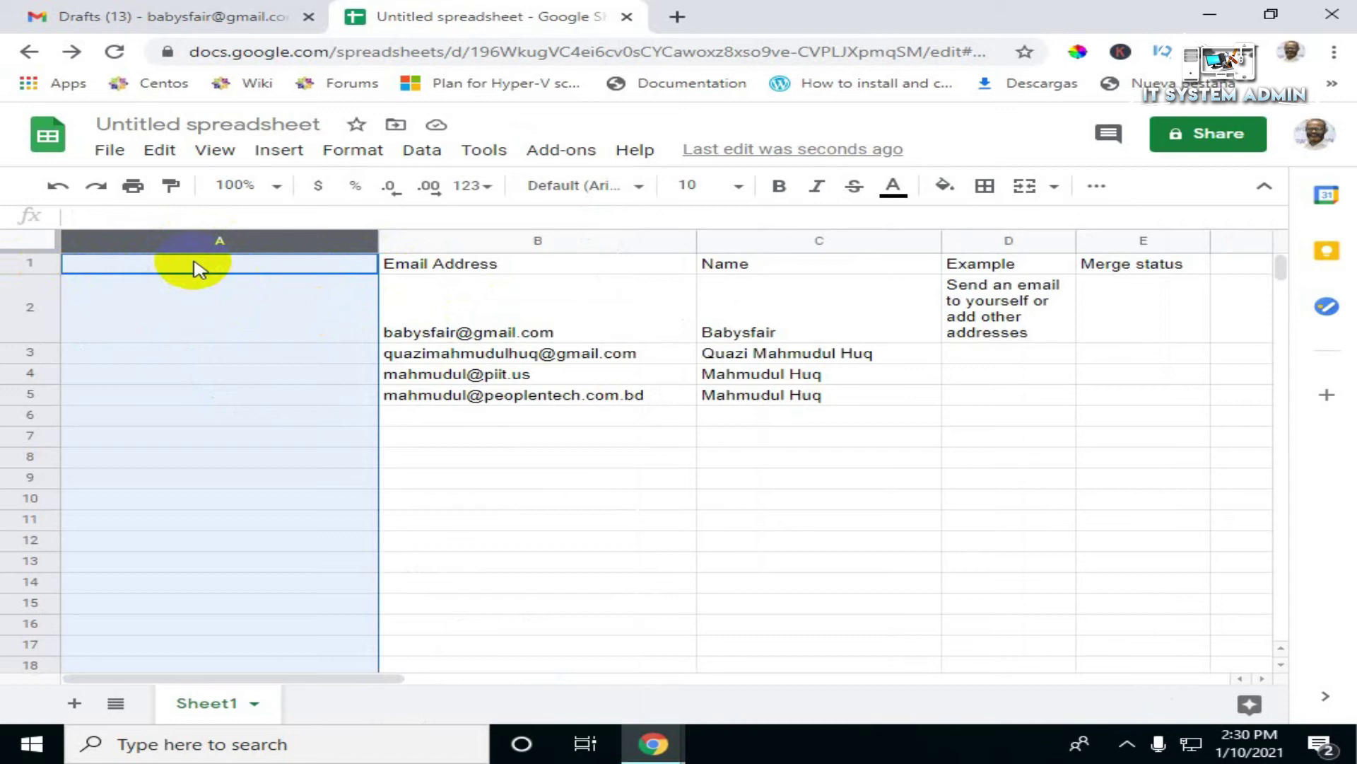
{"action": "type", "text": "P"}
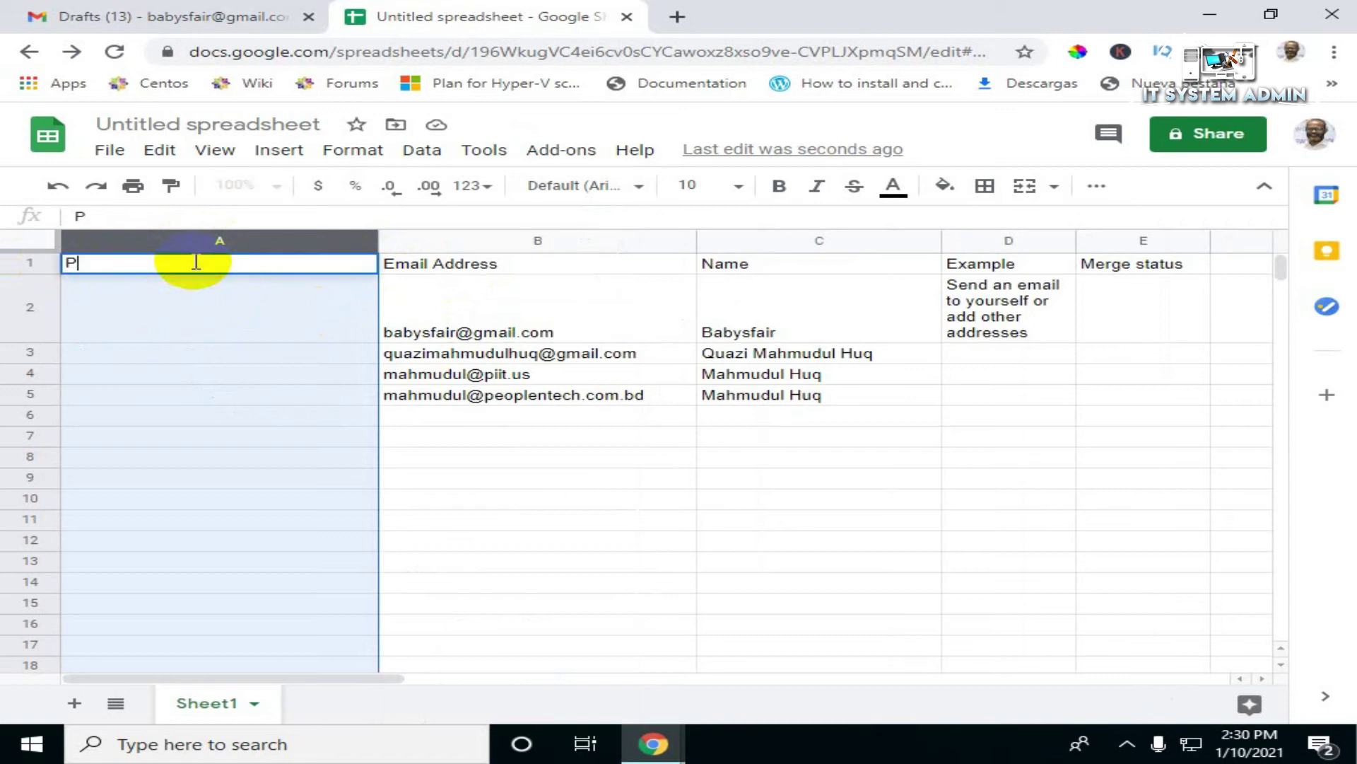
{"action": "type", "text": "osition"}
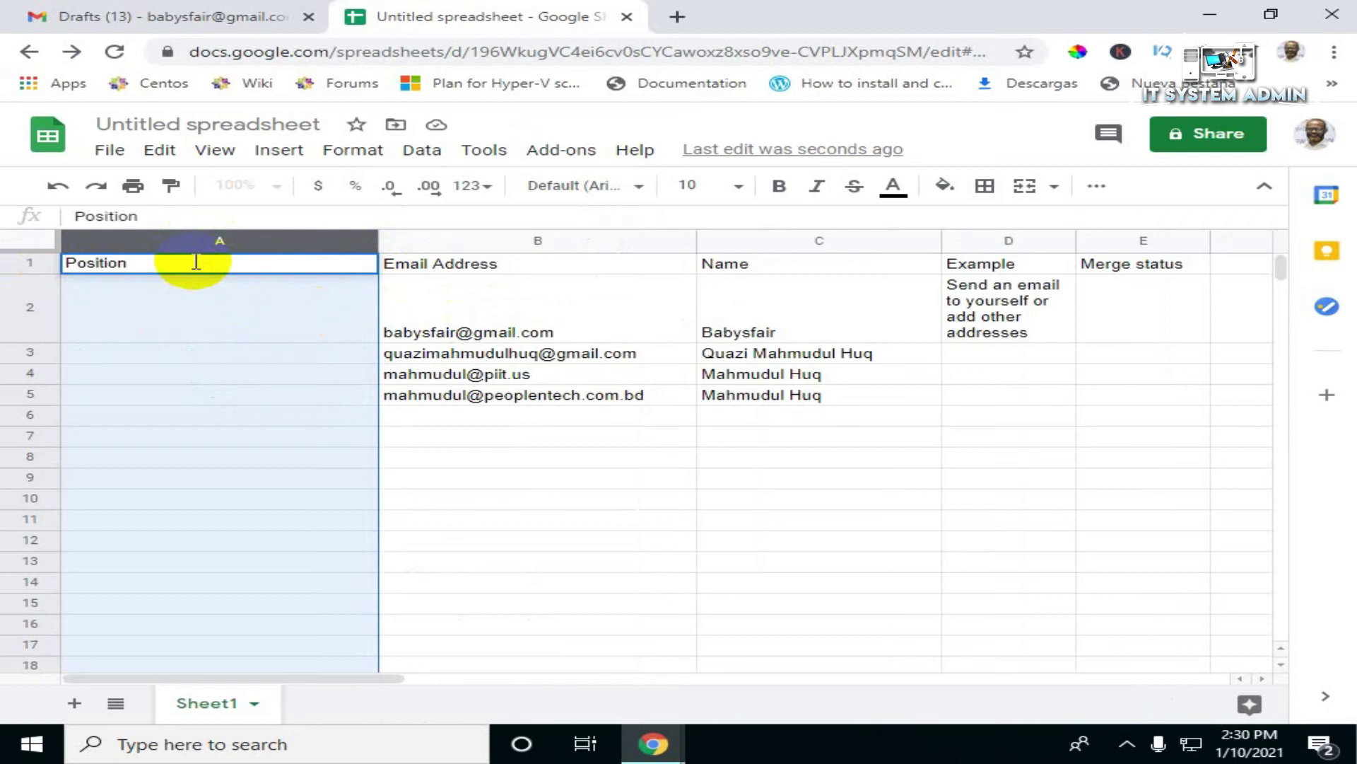
{"action": "left_click", "coordinate": [445, 302]}
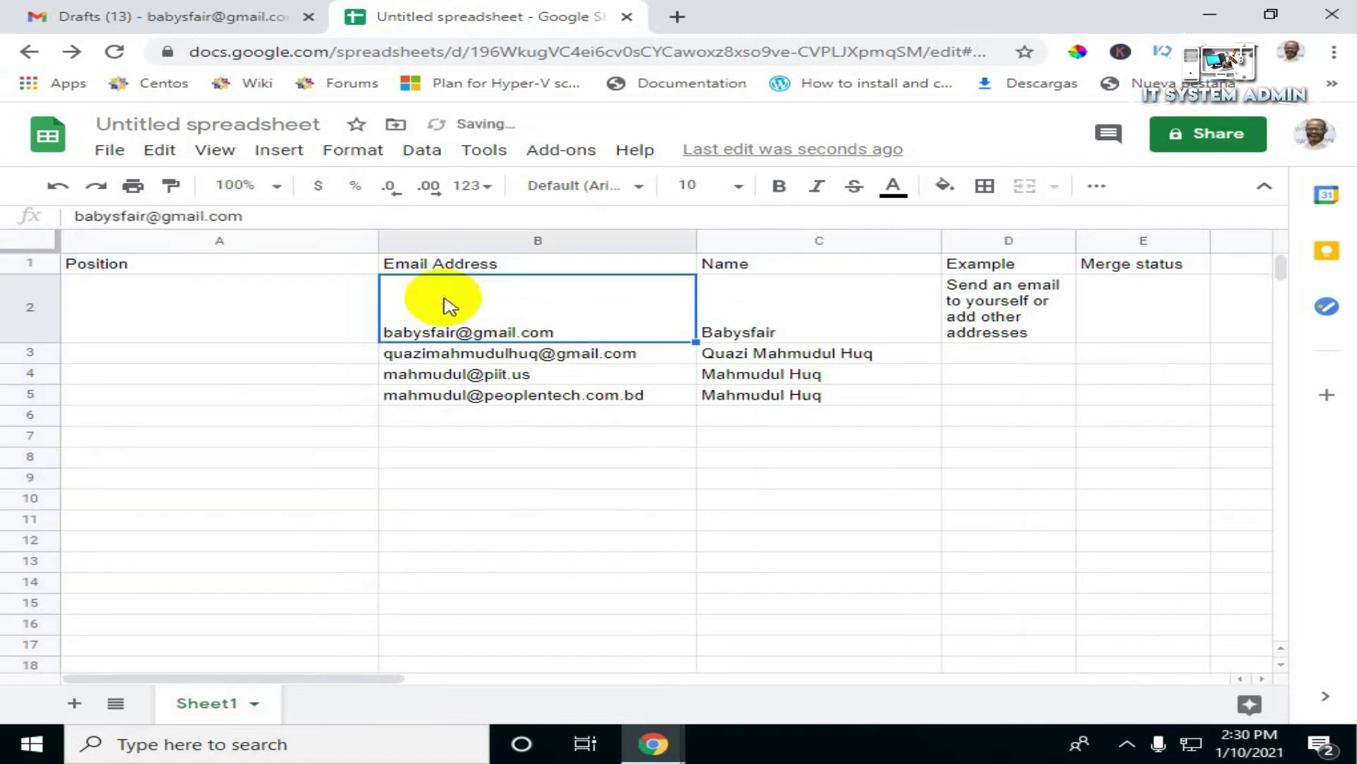
Step: Enter Managing Director for the first recipient and Director for the other three
{"action": "left_click", "coordinate": [296, 311]}
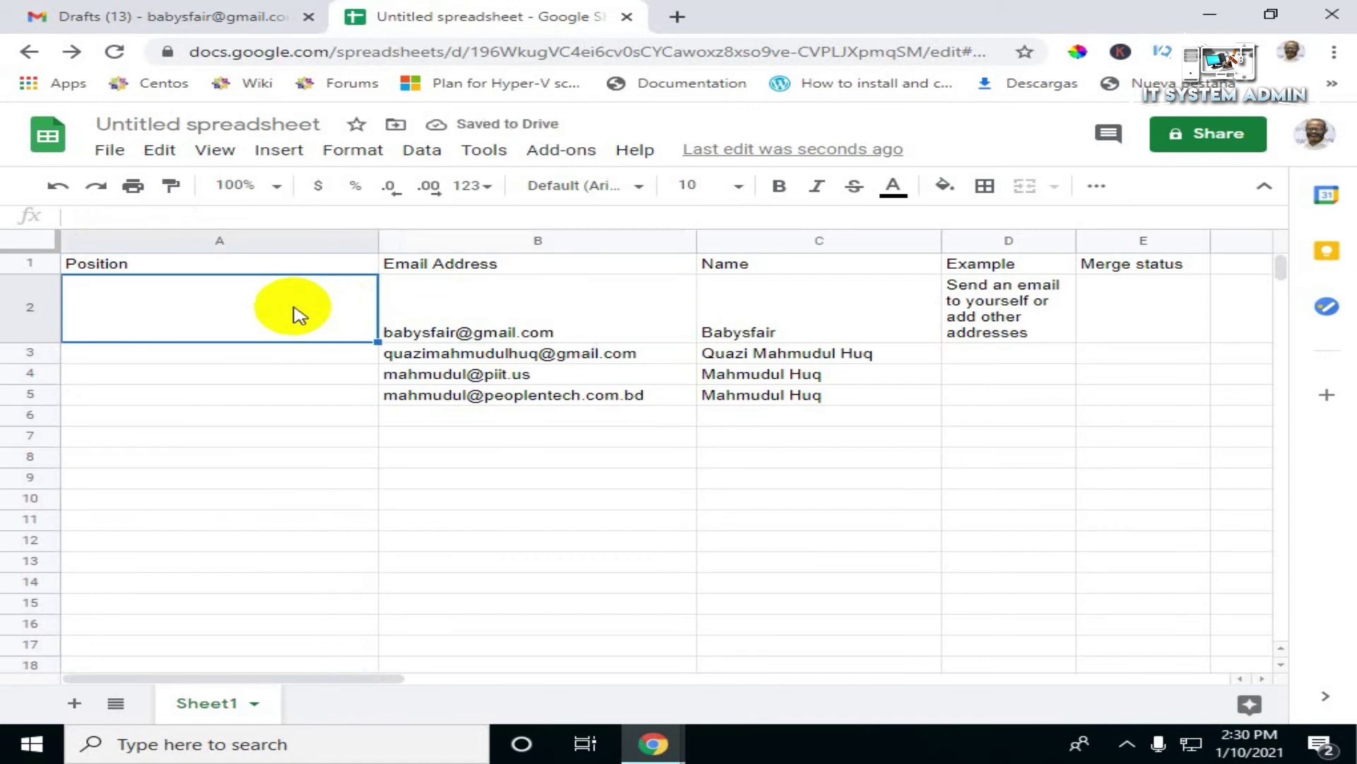
{"action": "type", "text": "Ma"}
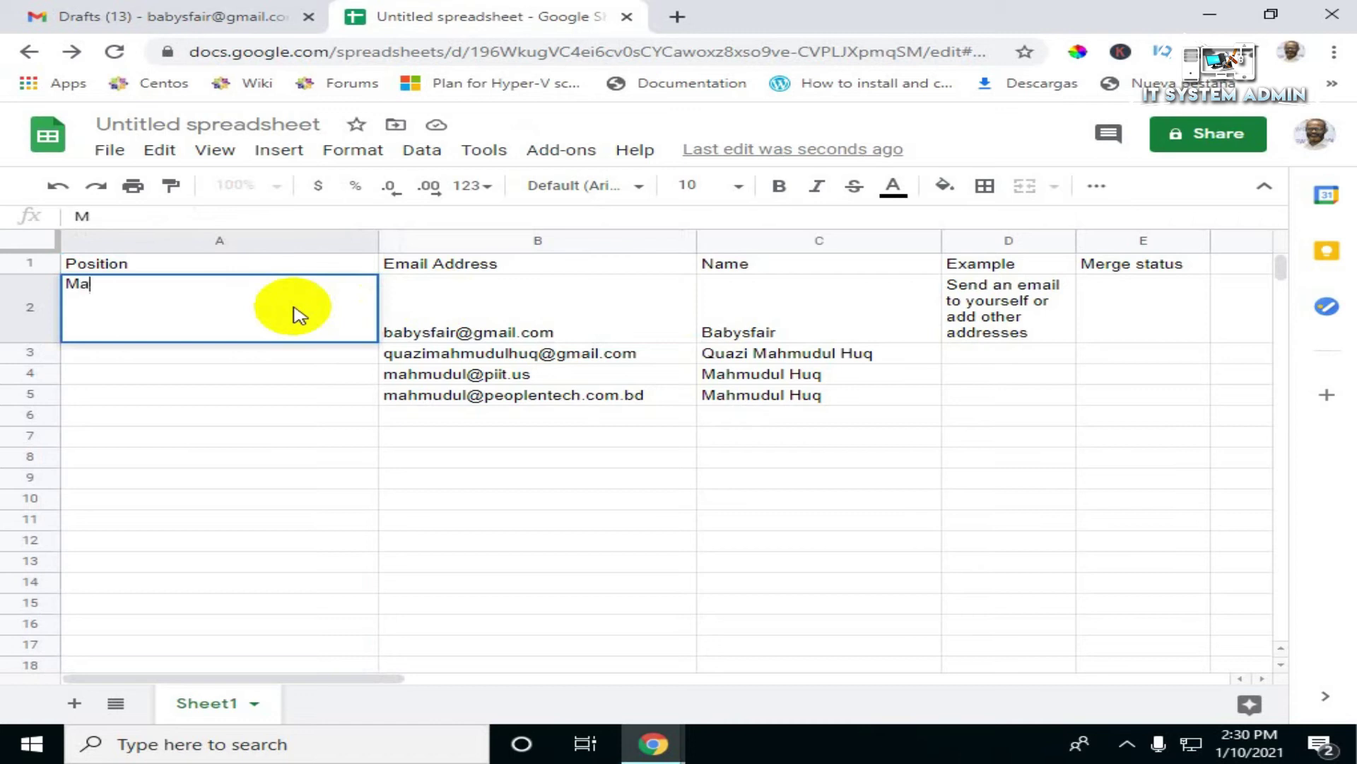
{"action": "type", "text": "naging Di"}
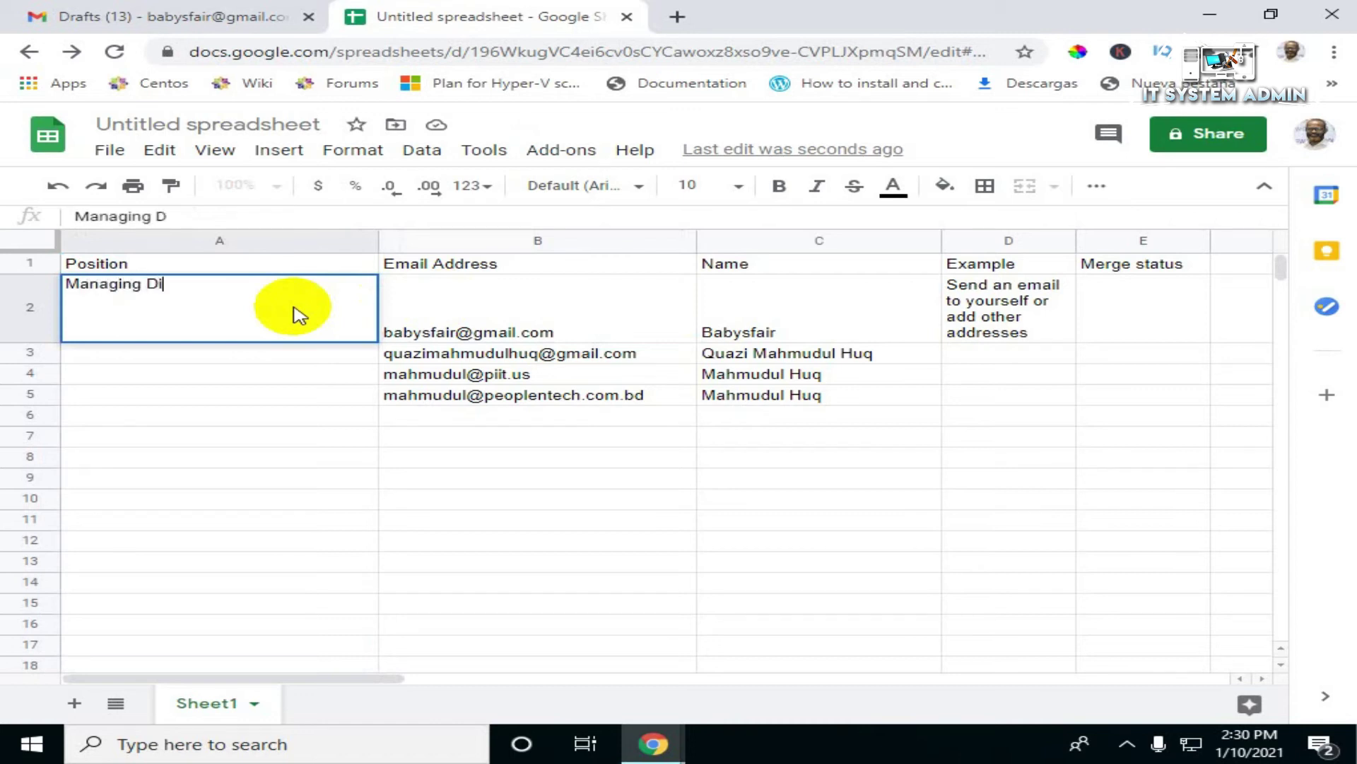
{"action": "type", "text": "rector"}
{"action": "left_click", "coordinate": [263, 356]}
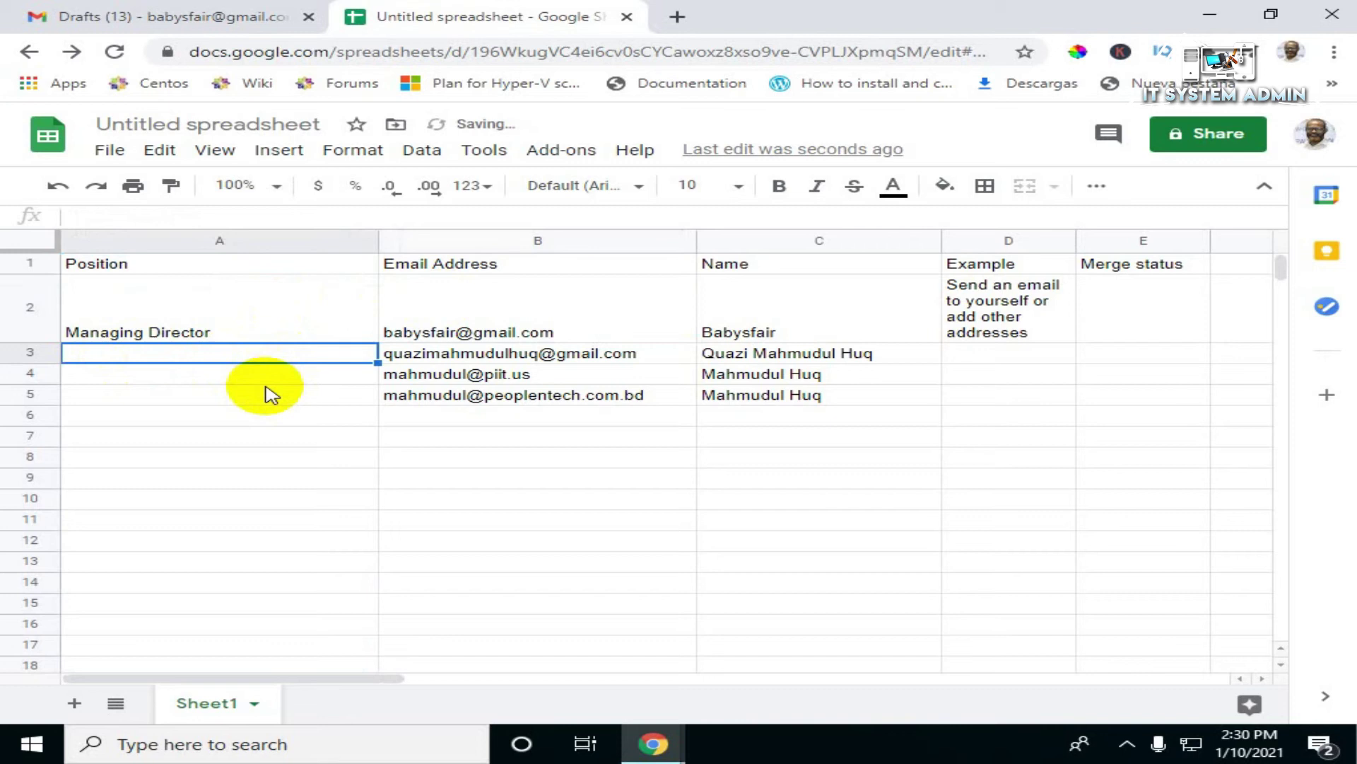
{"action": "type", "text": "Director"}
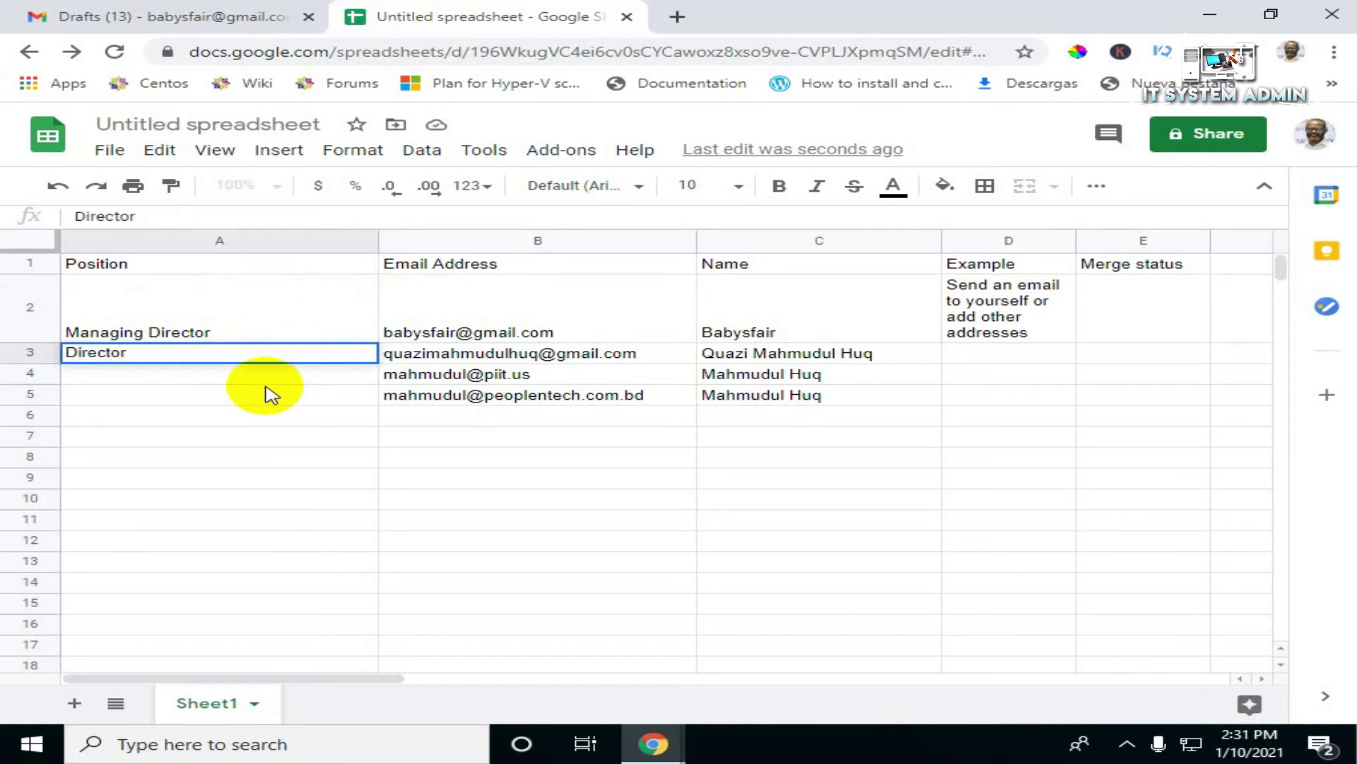
{"action": "left_click", "coordinate": [257, 377]}
{"action": "type", "text": "D"}
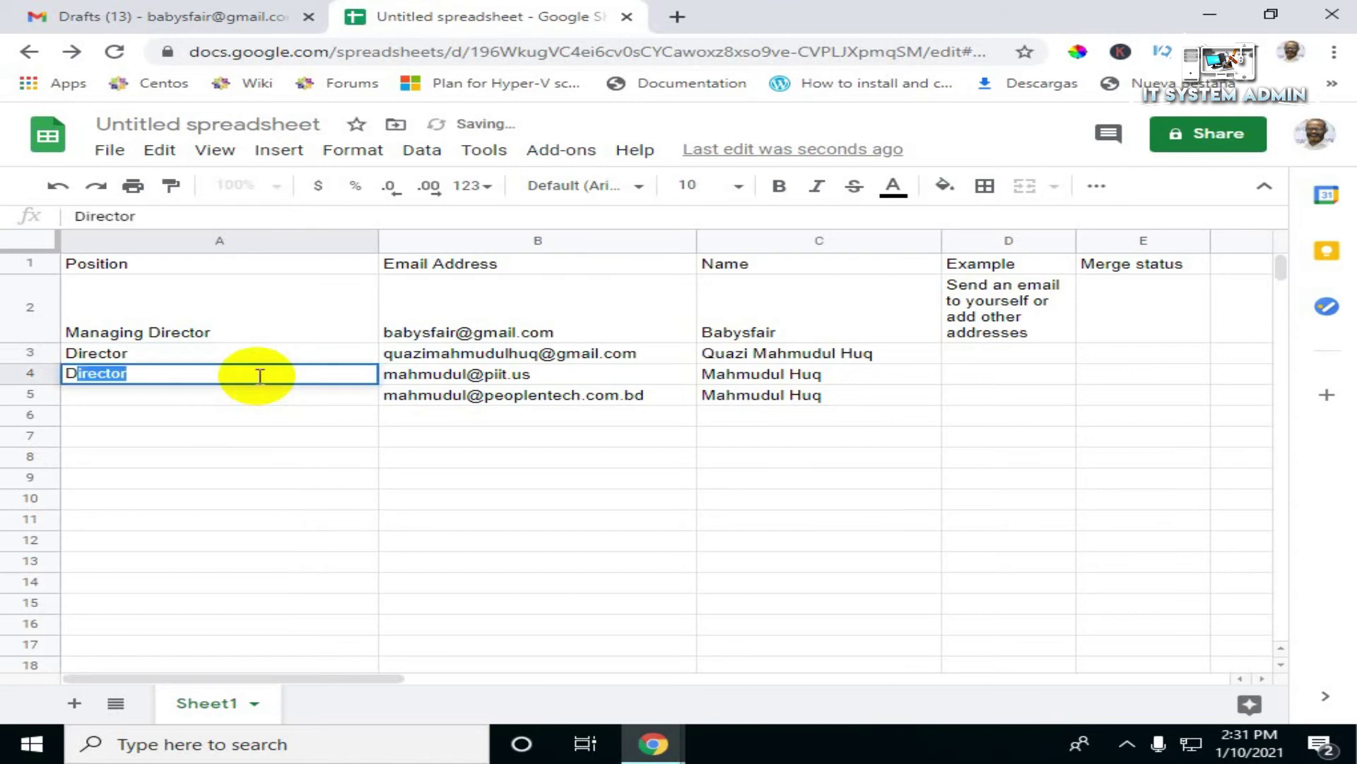
{"action": "type", "text": "irector"}
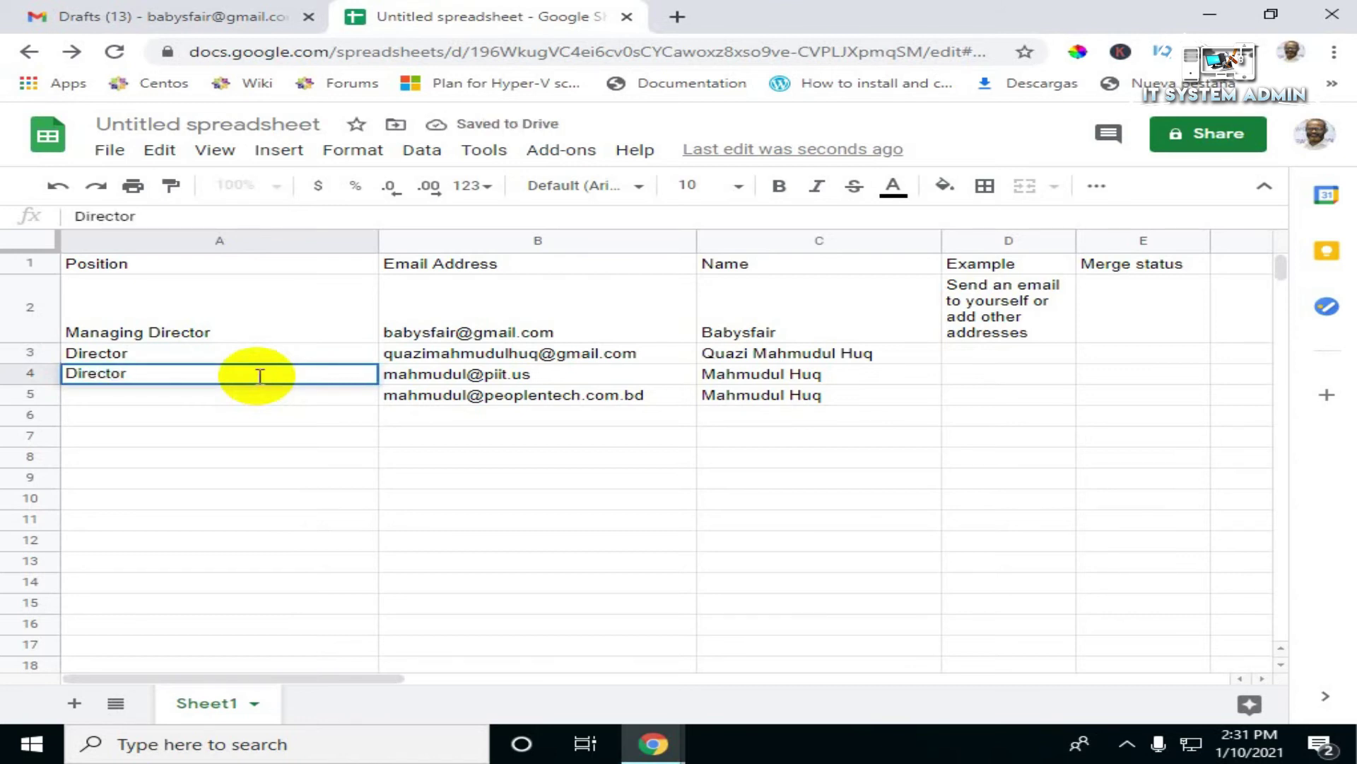
{"action": "left_click", "coordinate": [211, 396]}
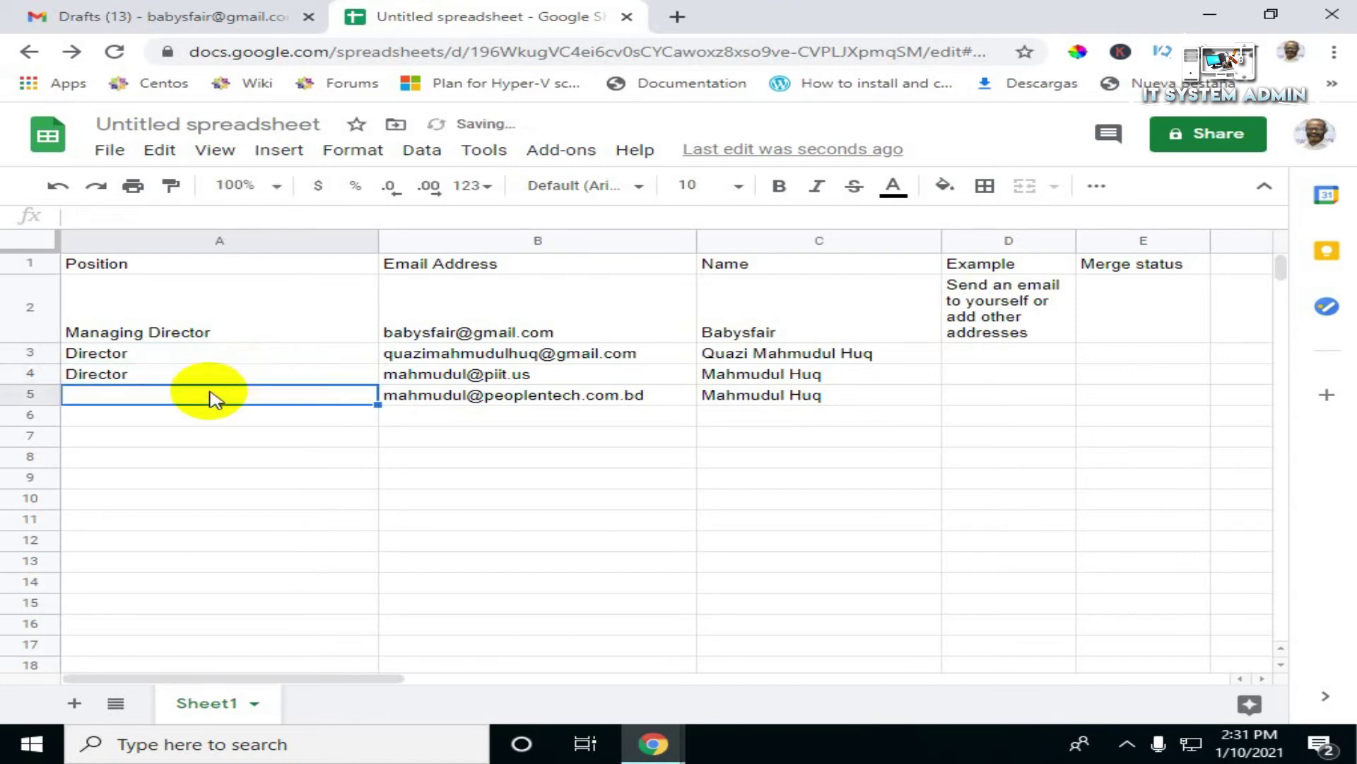
{"action": "type", "text": "Dir"}
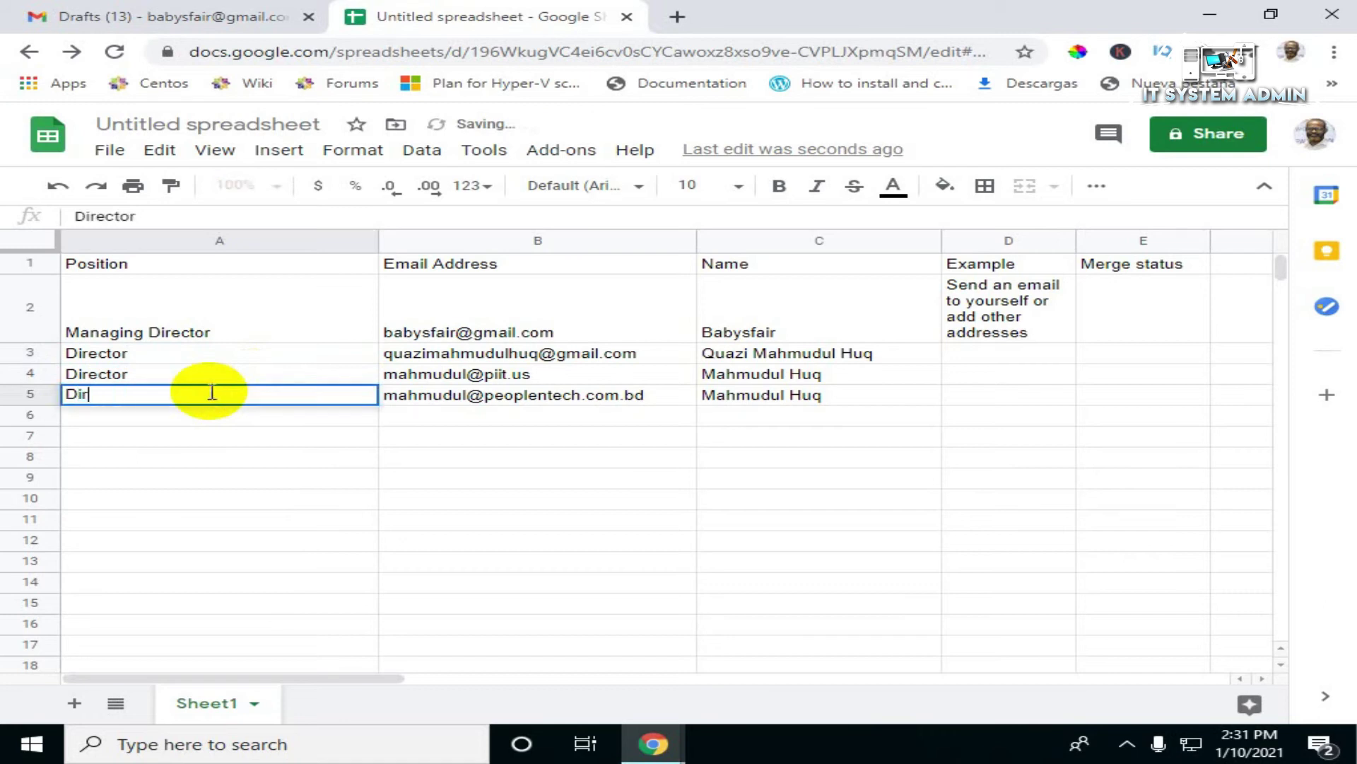
{"action": "type", "text": "ector"}
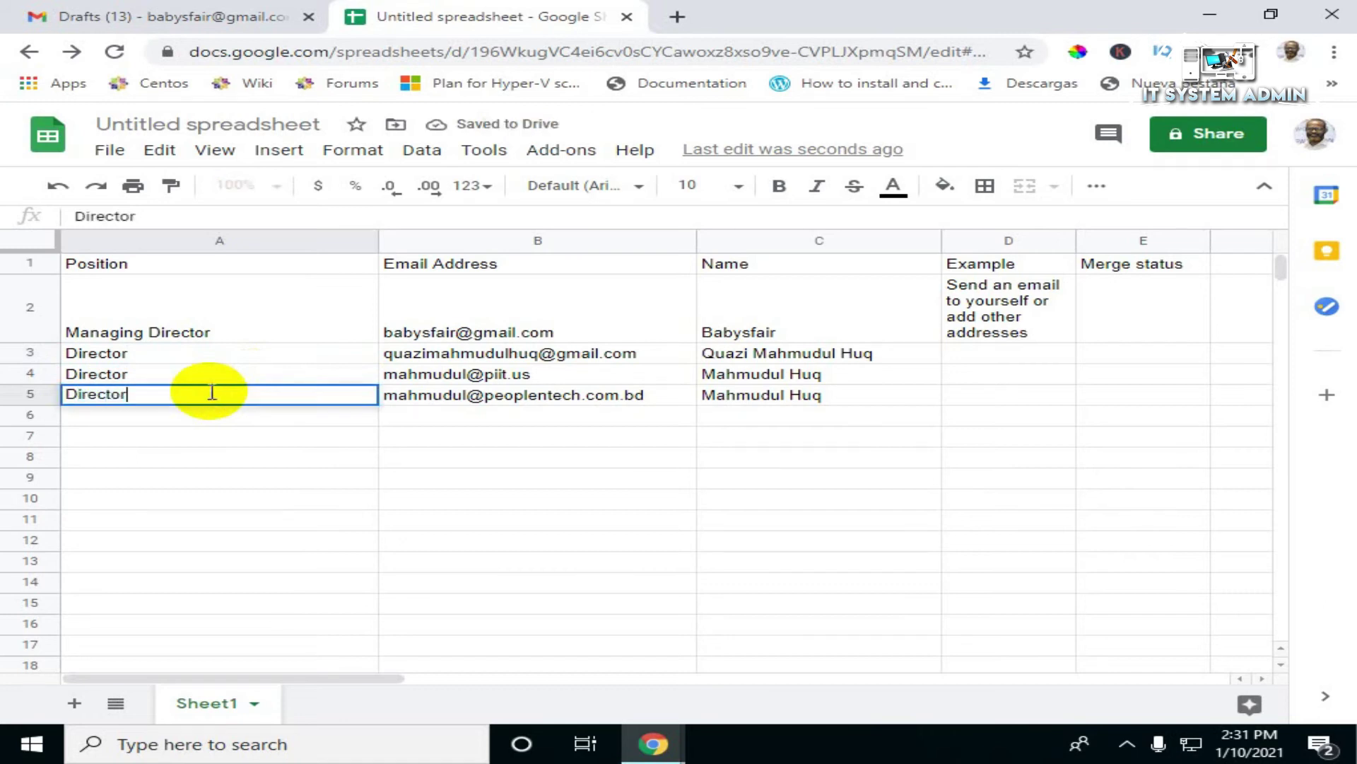
{"action": "left_click", "coordinate": [208, 424]}
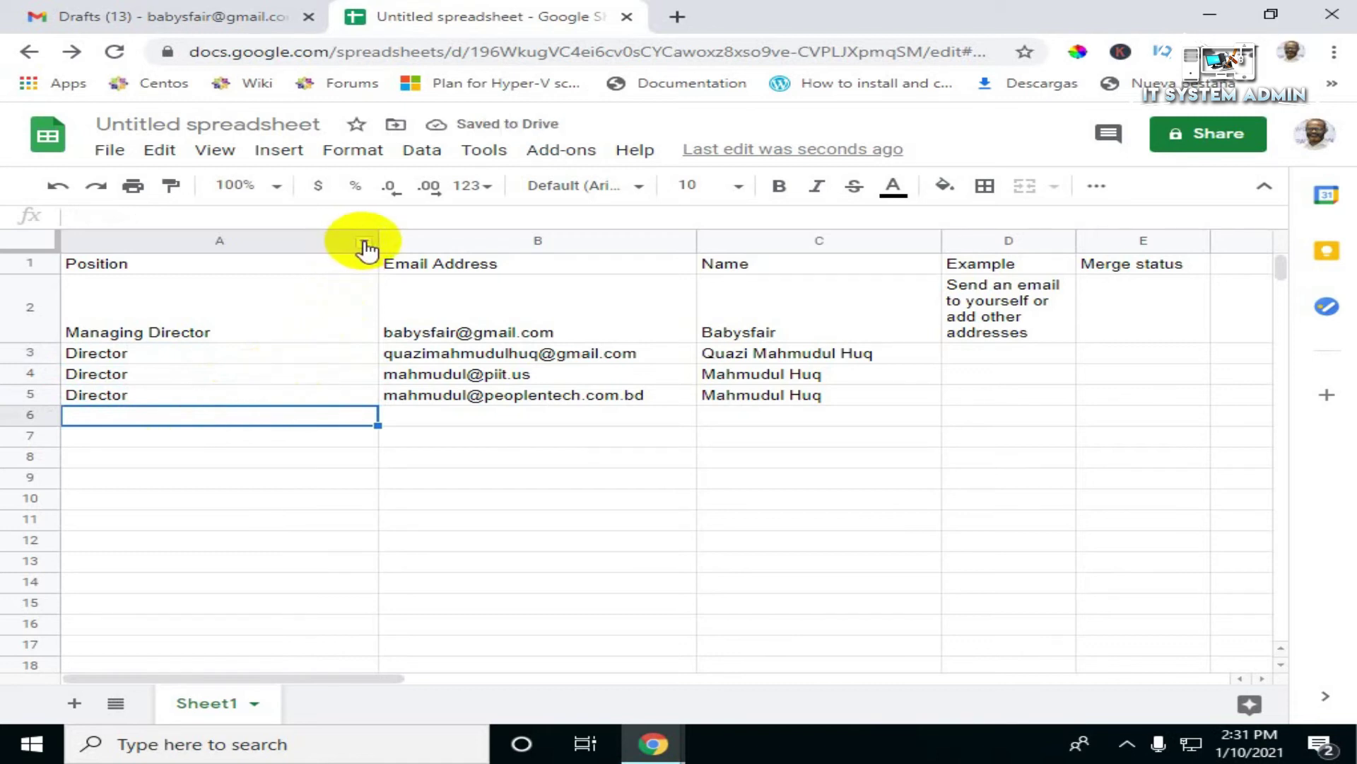
Step: Insert a column right of Position headed Organization
{"action": "left_click", "coordinate": [364, 246]}
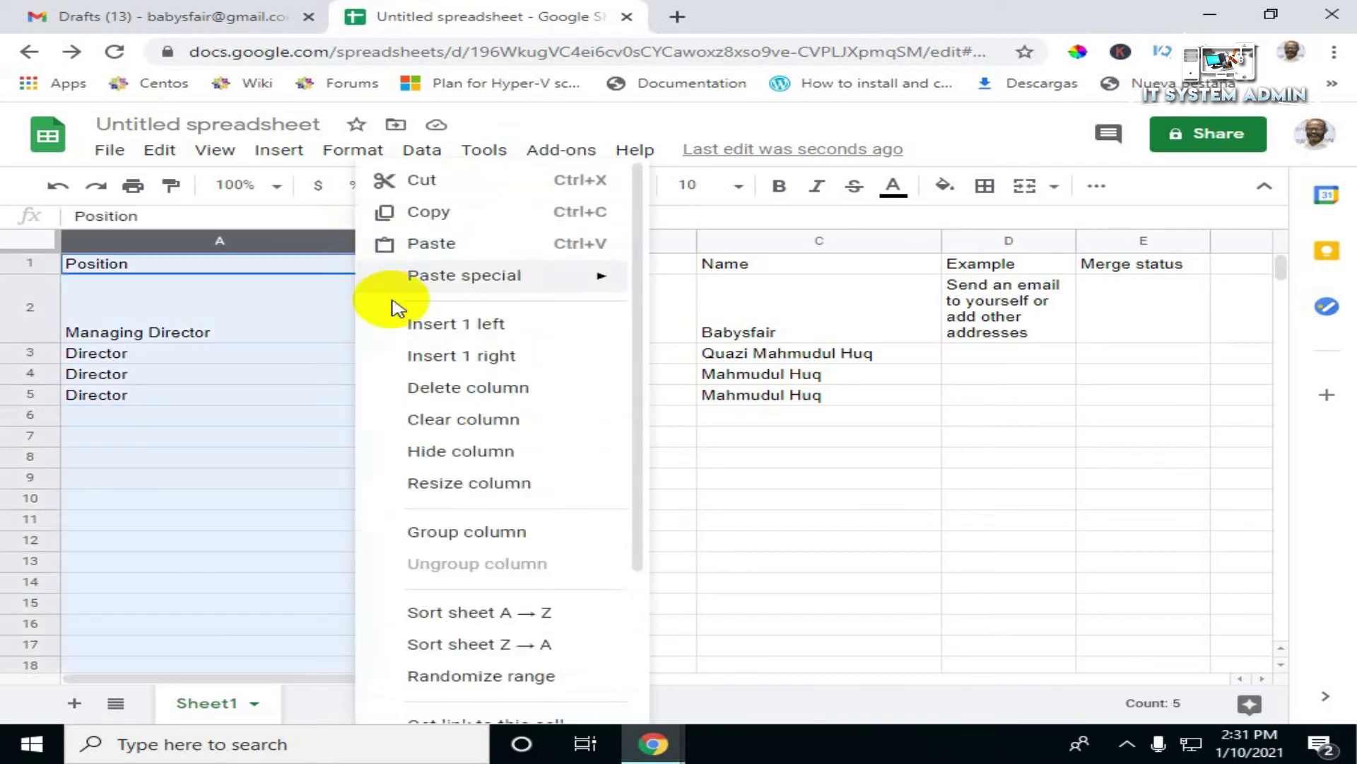
{"action": "left_click", "coordinate": [504, 366]}
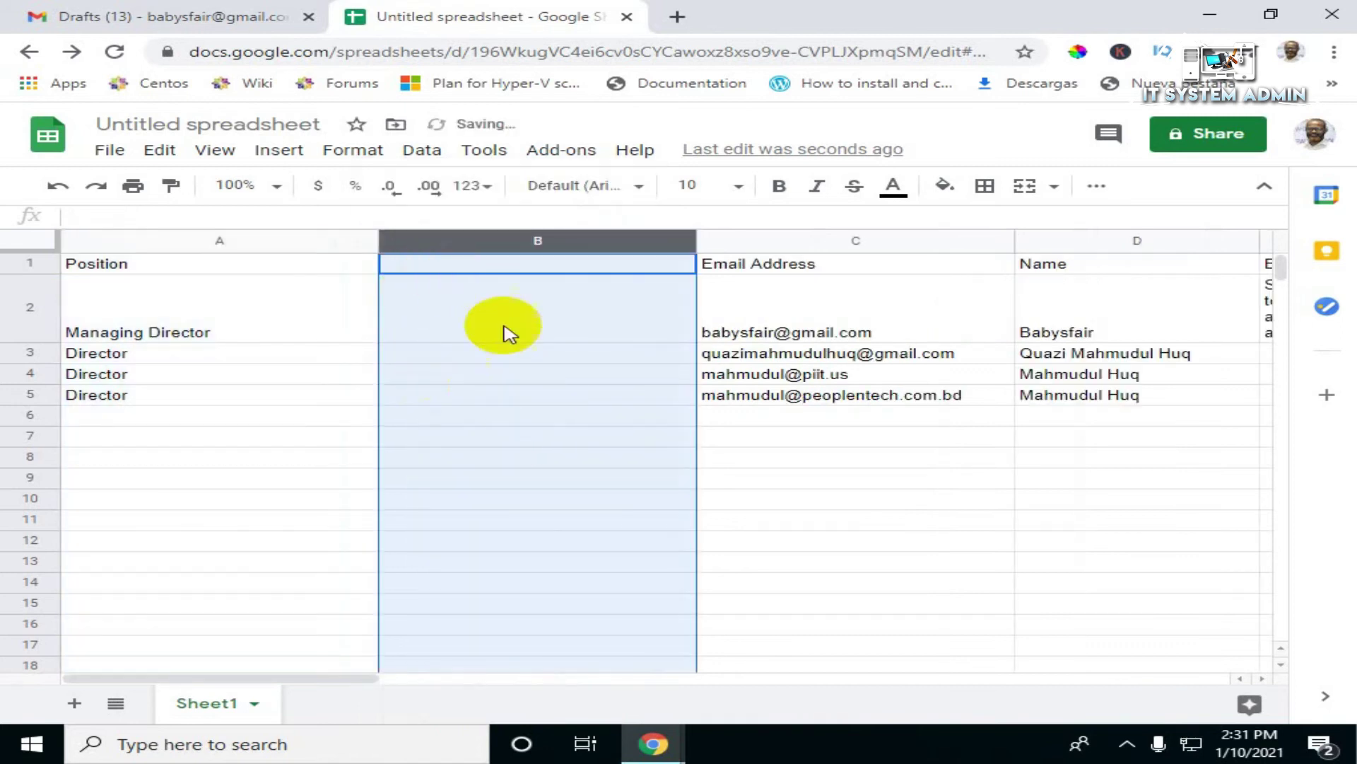
{"action": "left_click", "coordinate": [476, 267]}
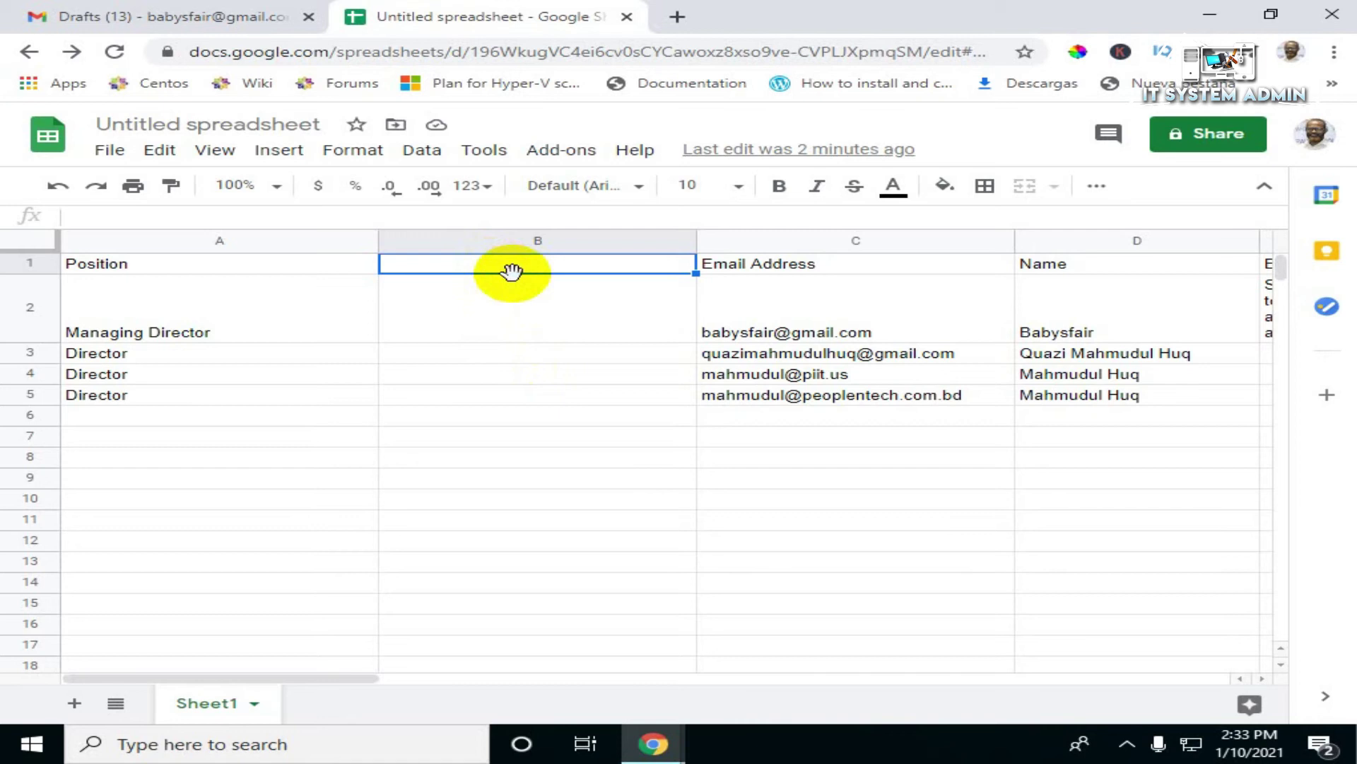
{"action": "type", "text": "Organization"}
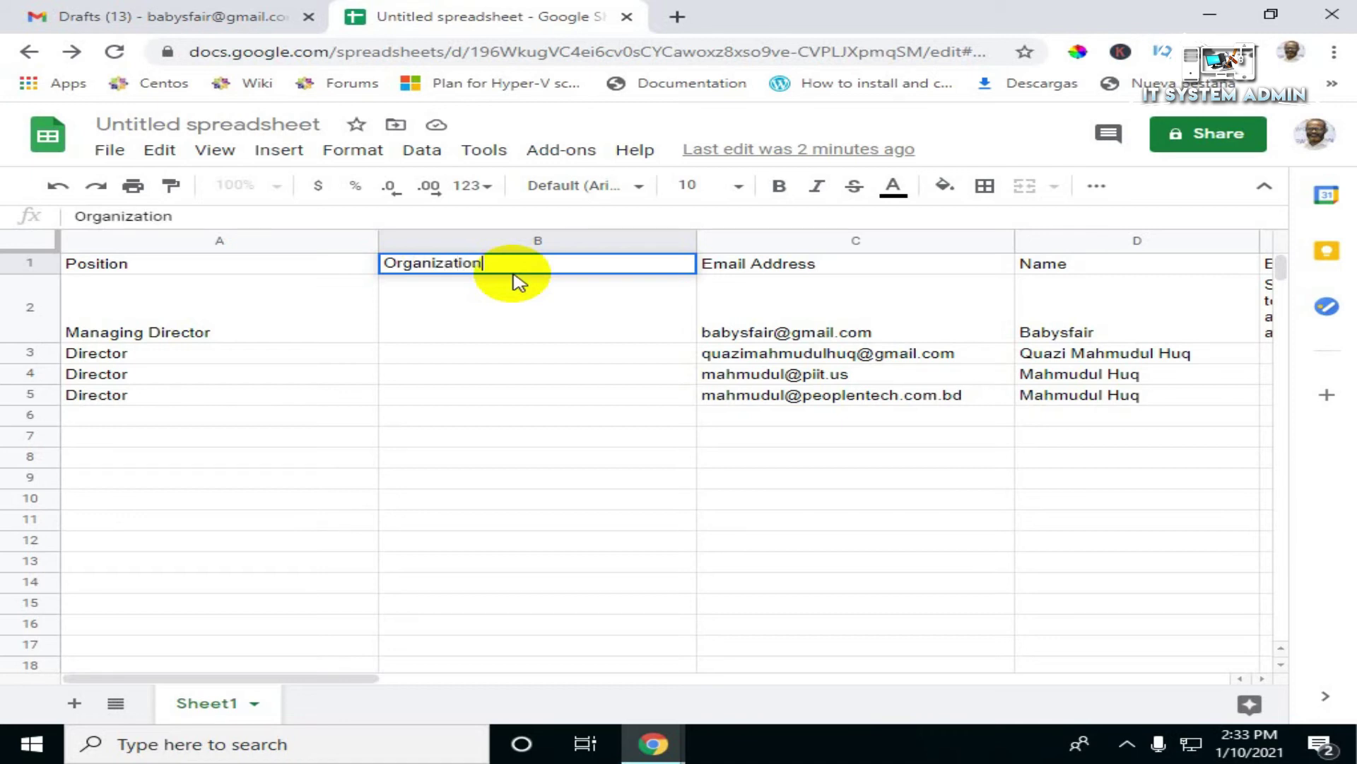
{"action": "left_click", "coordinate": [507, 326]}
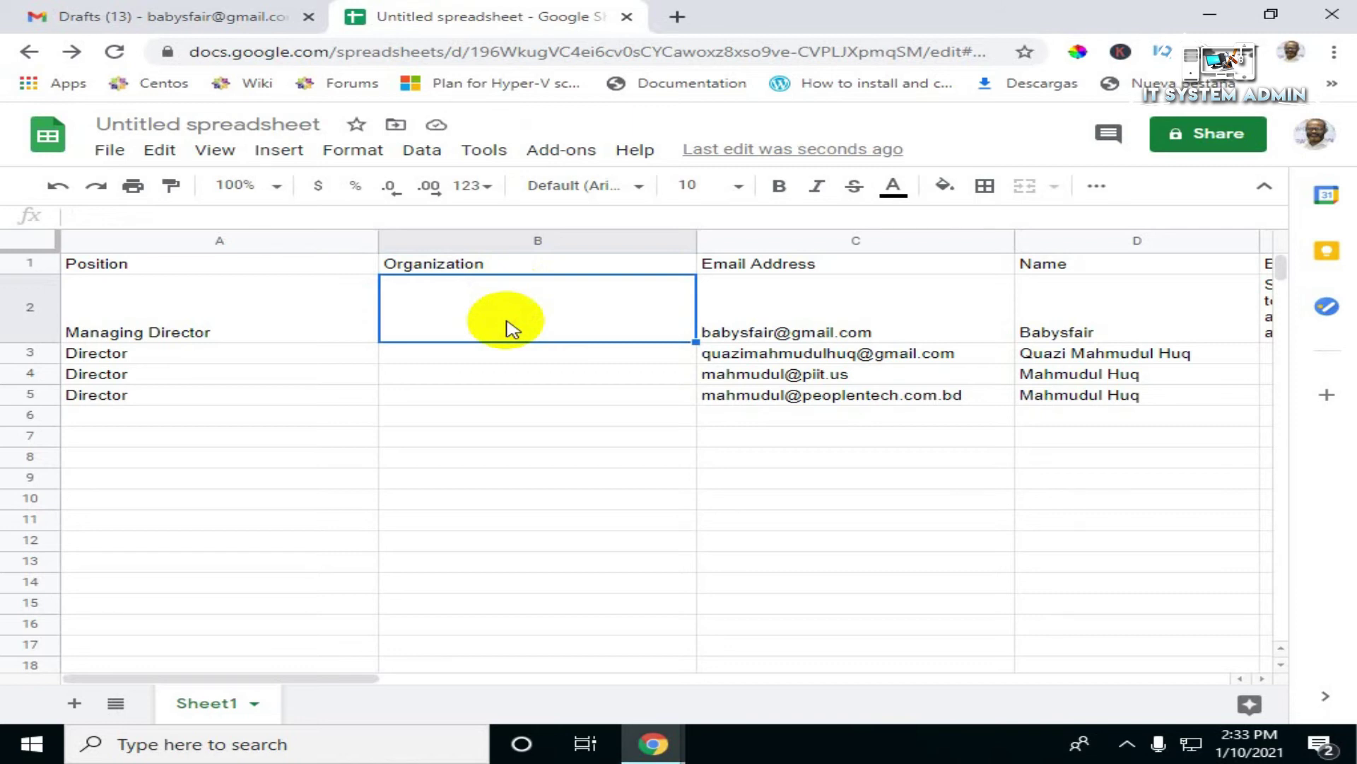
Step: Fill IT System Admin into the Organization cells for all four recipients
{"action": "type", "text": "IT Syst"}
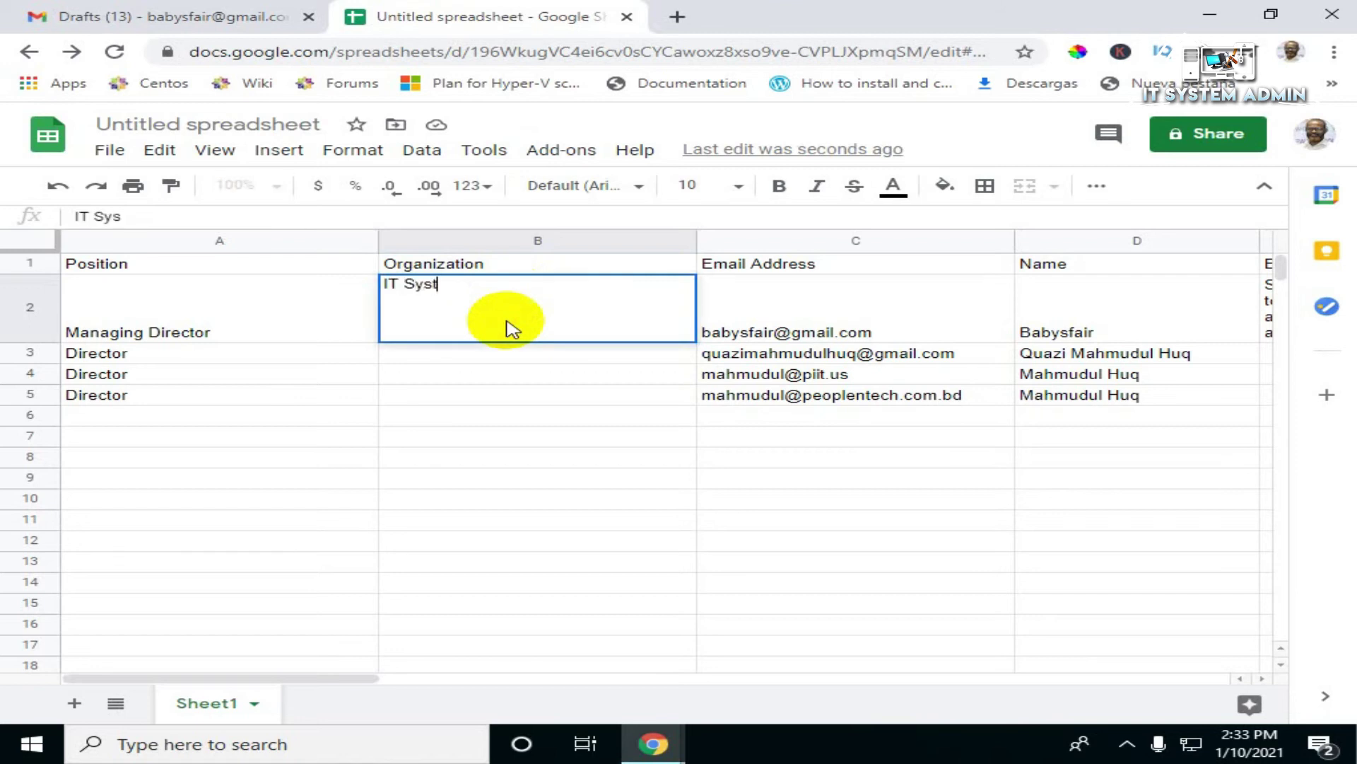
{"action": "type", "text": "em Admin"}
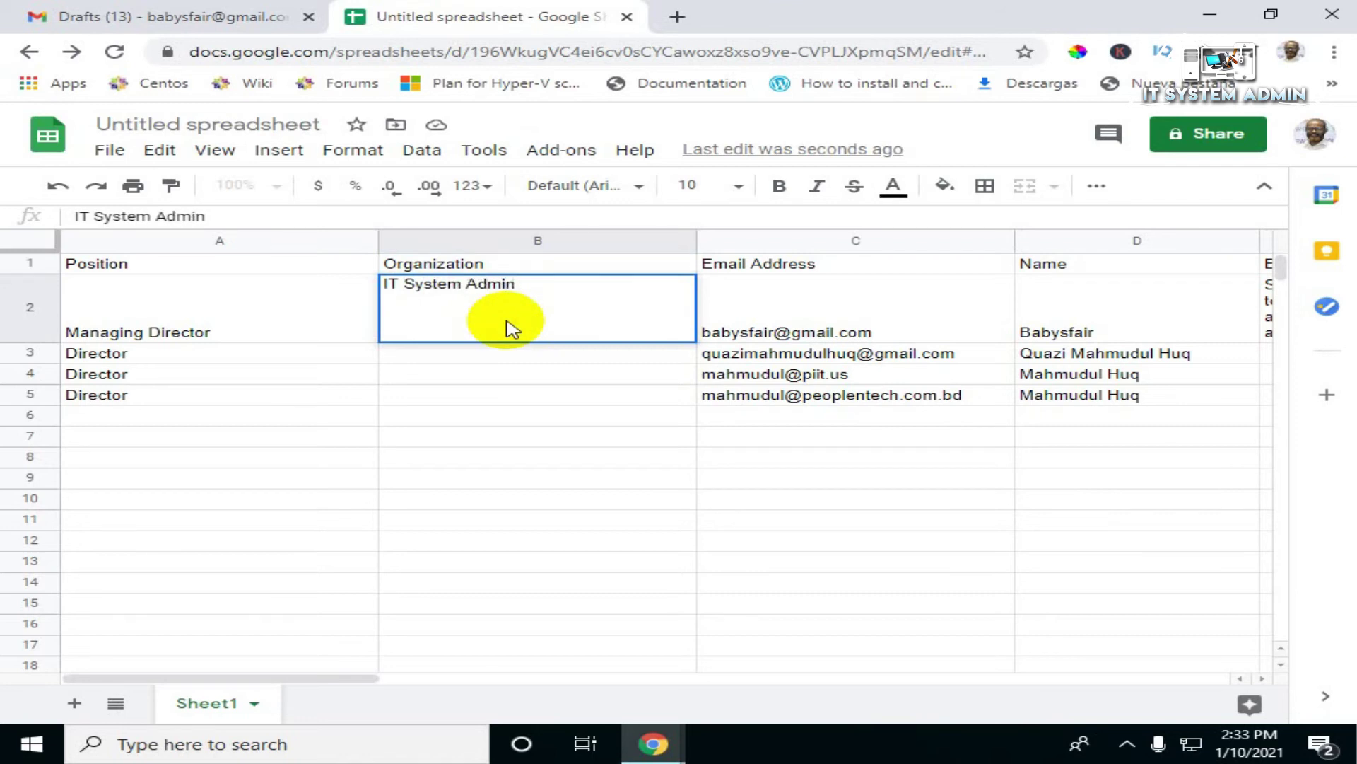
{"action": "key", "text": "Return"}
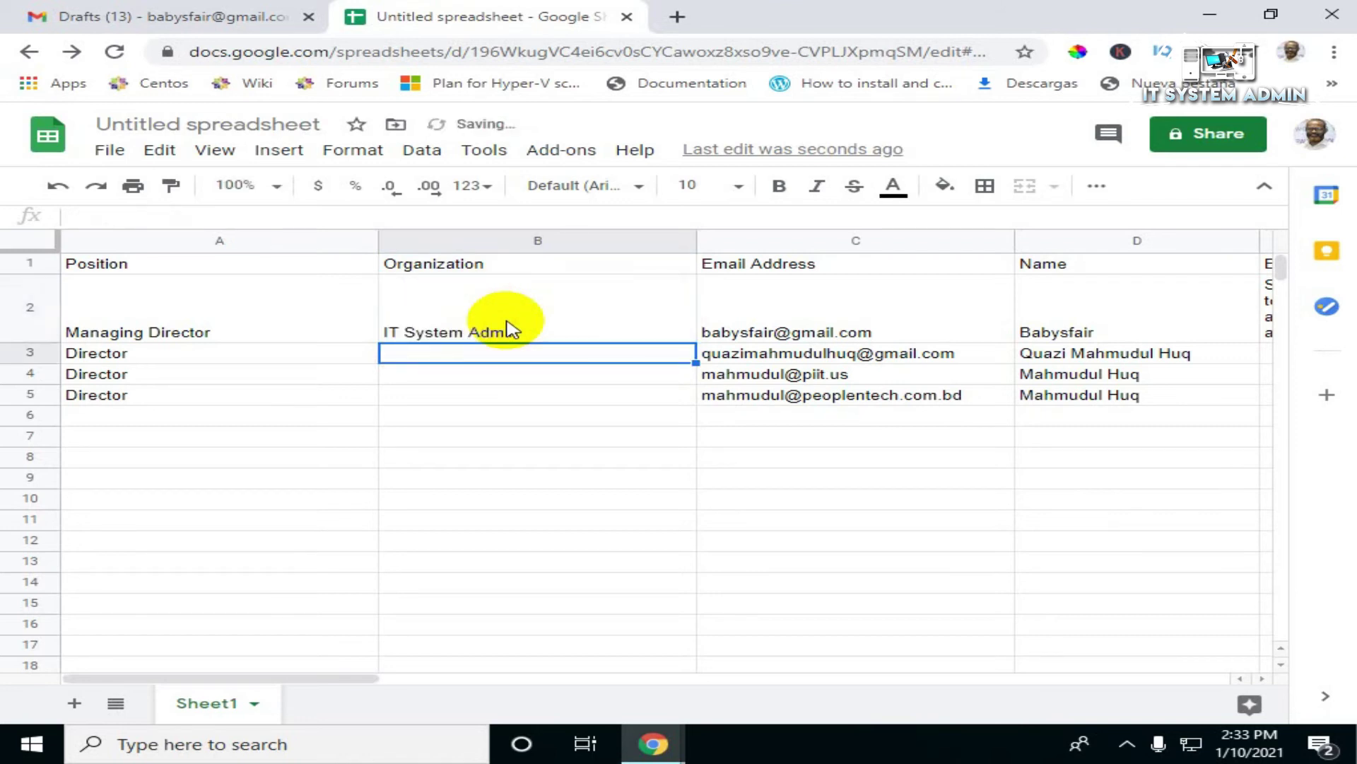
{"action": "type", "text": "IT"}
{"action": "key", "text": "Tab"}
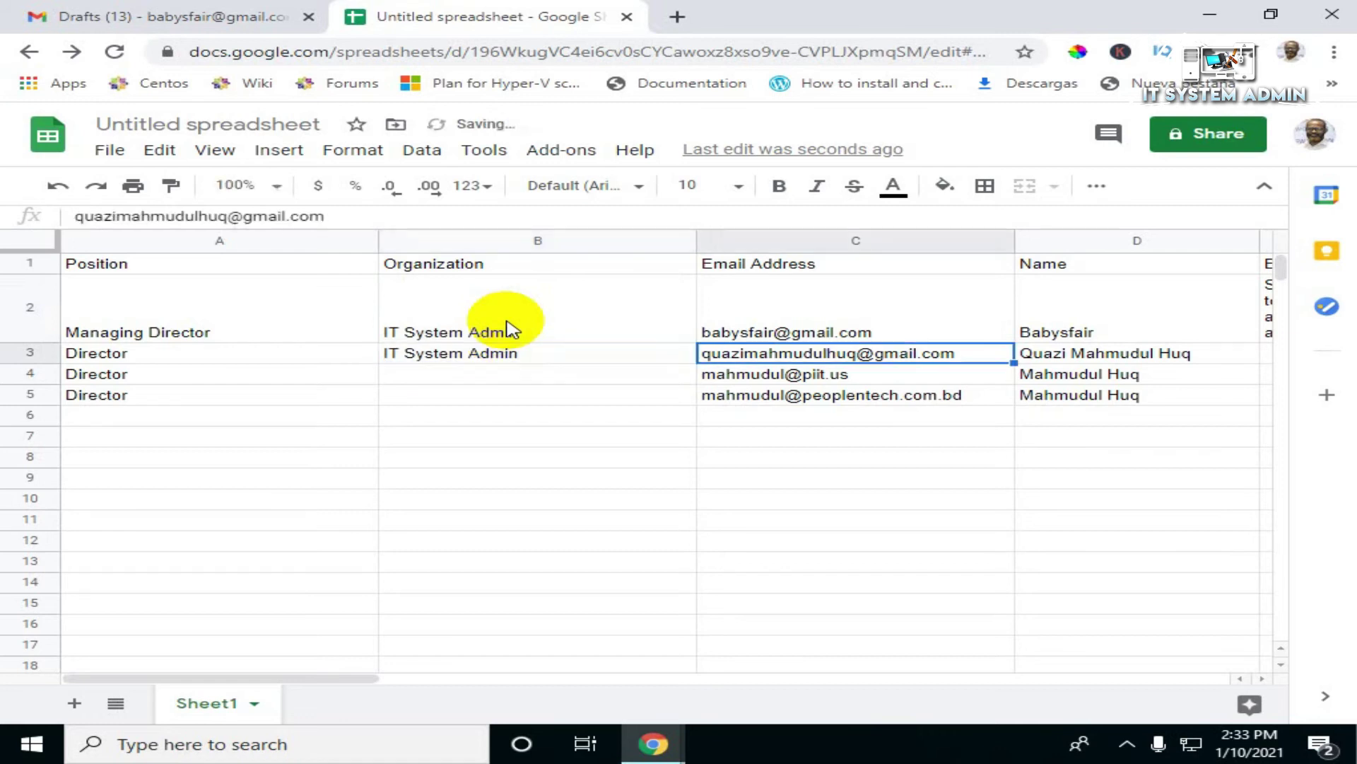
{"action": "key", "text": "Down"}
{"action": "key", "text": "Left"}
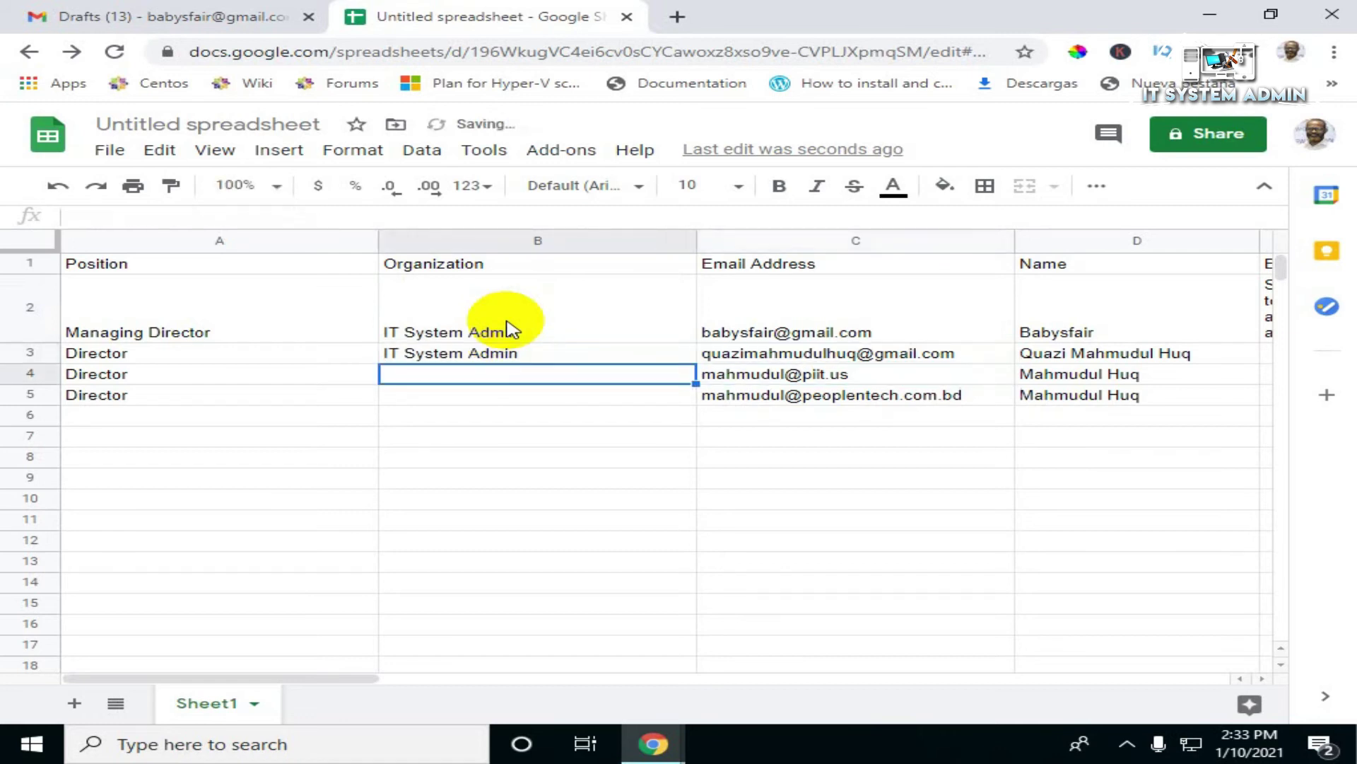
{"action": "type", "text": "IT System Admin"}
{"action": "key", "text": "Return"}
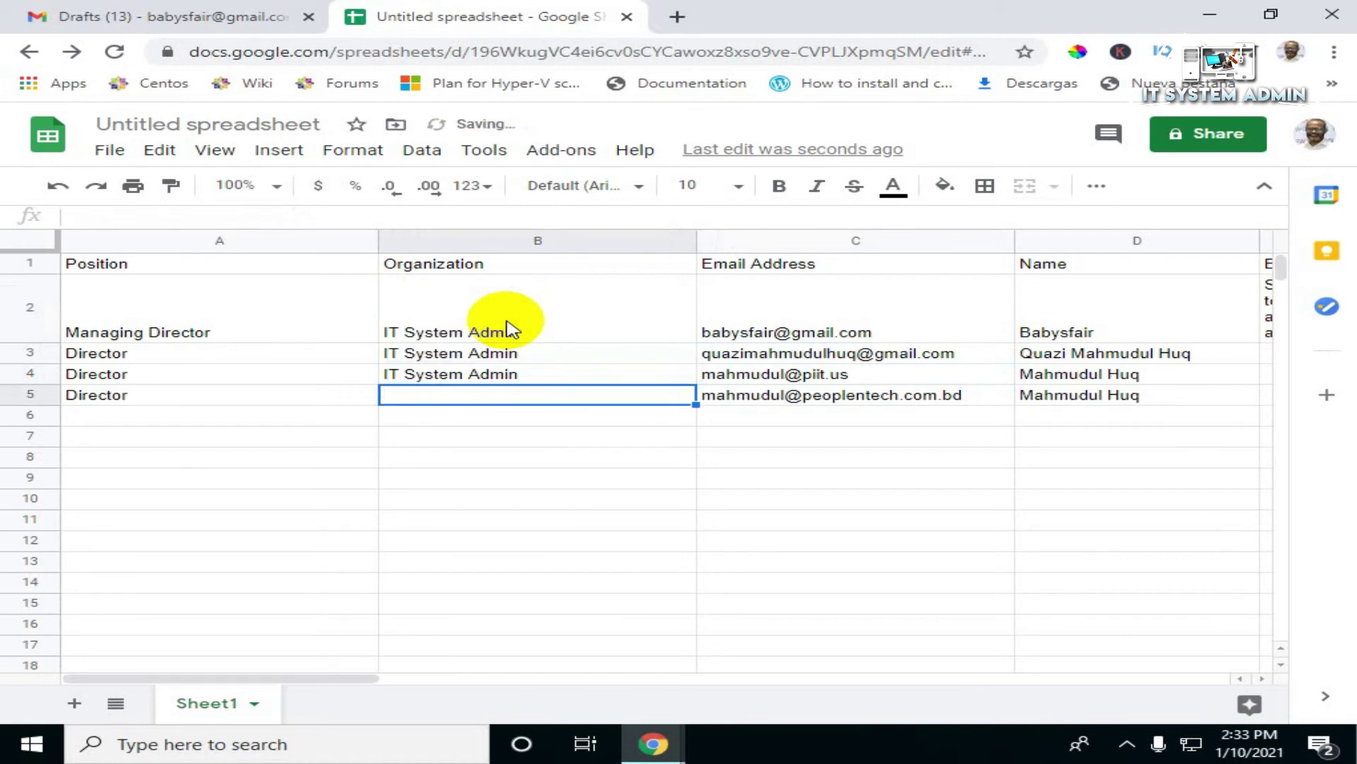
{"action": "type", "text": "IT System Admin"}
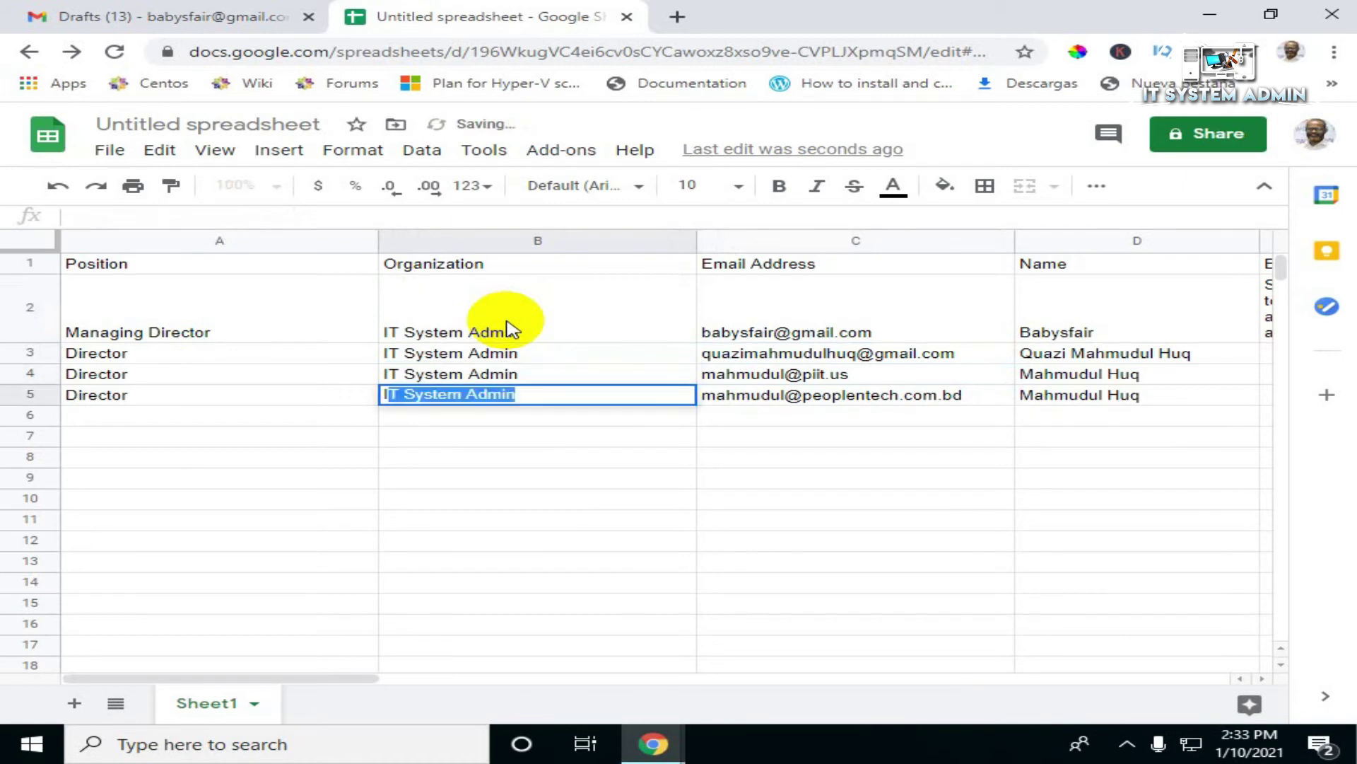
{"action": "key", "text": "Return"}
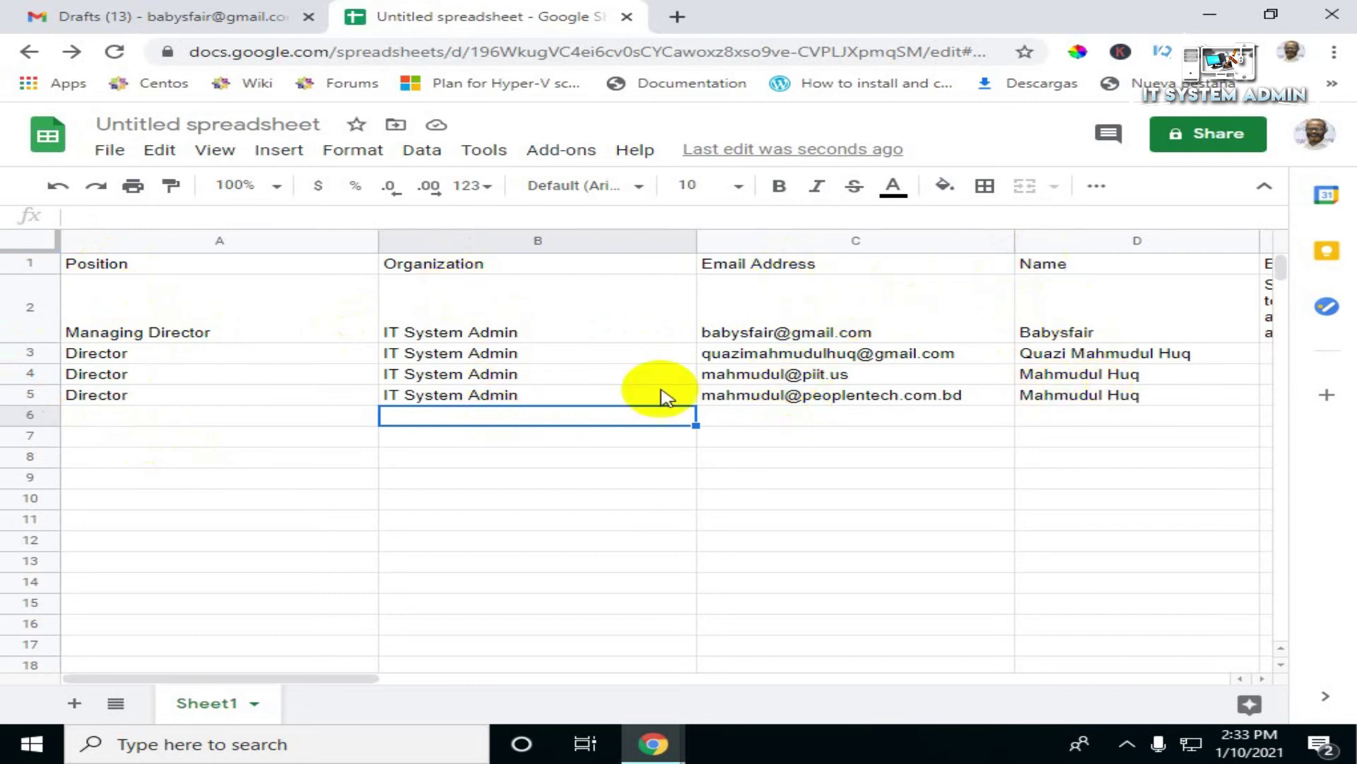
Step: Launch Start Mail Merge from Add-ons > Yet Another Mail Merge
{"action": "left_click", "coordinate": [579, 156]}
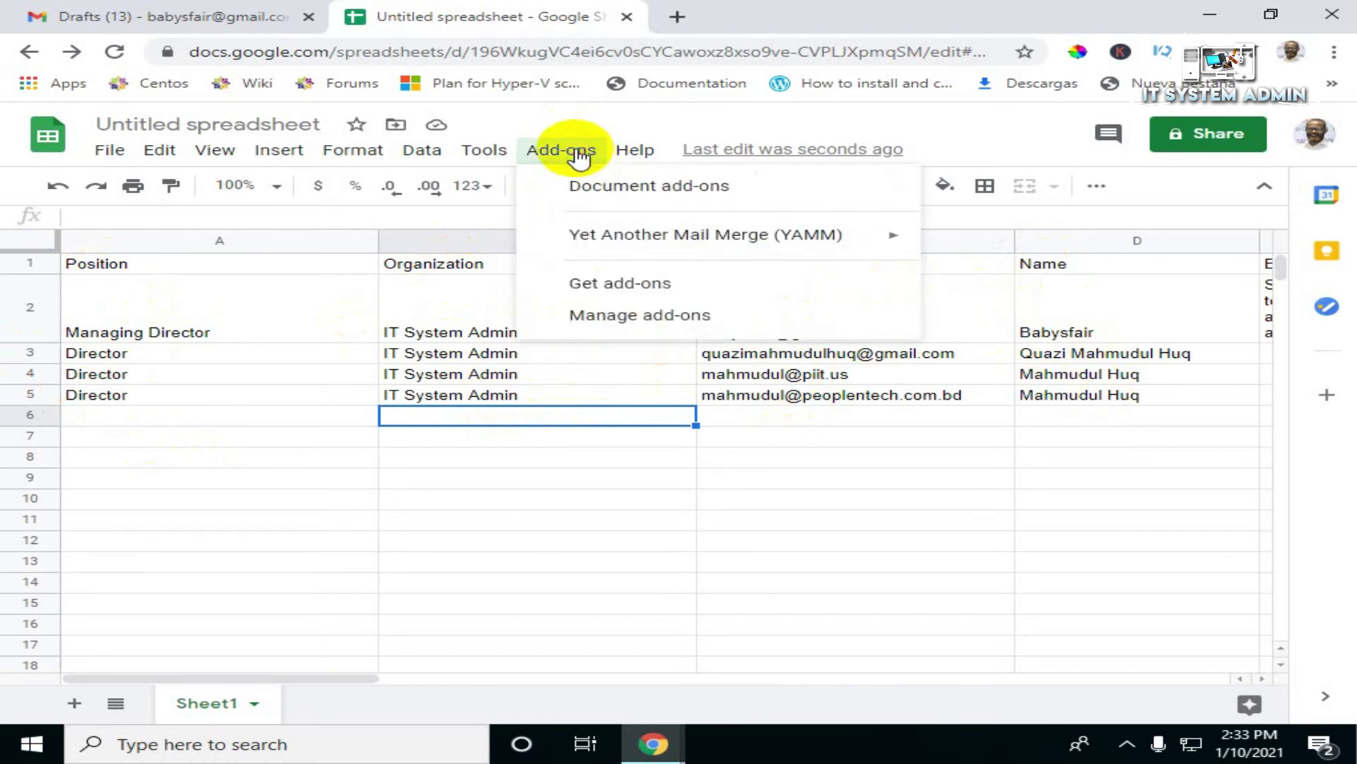
{"action": "mouse_move", "coordinate": [594, 240]}
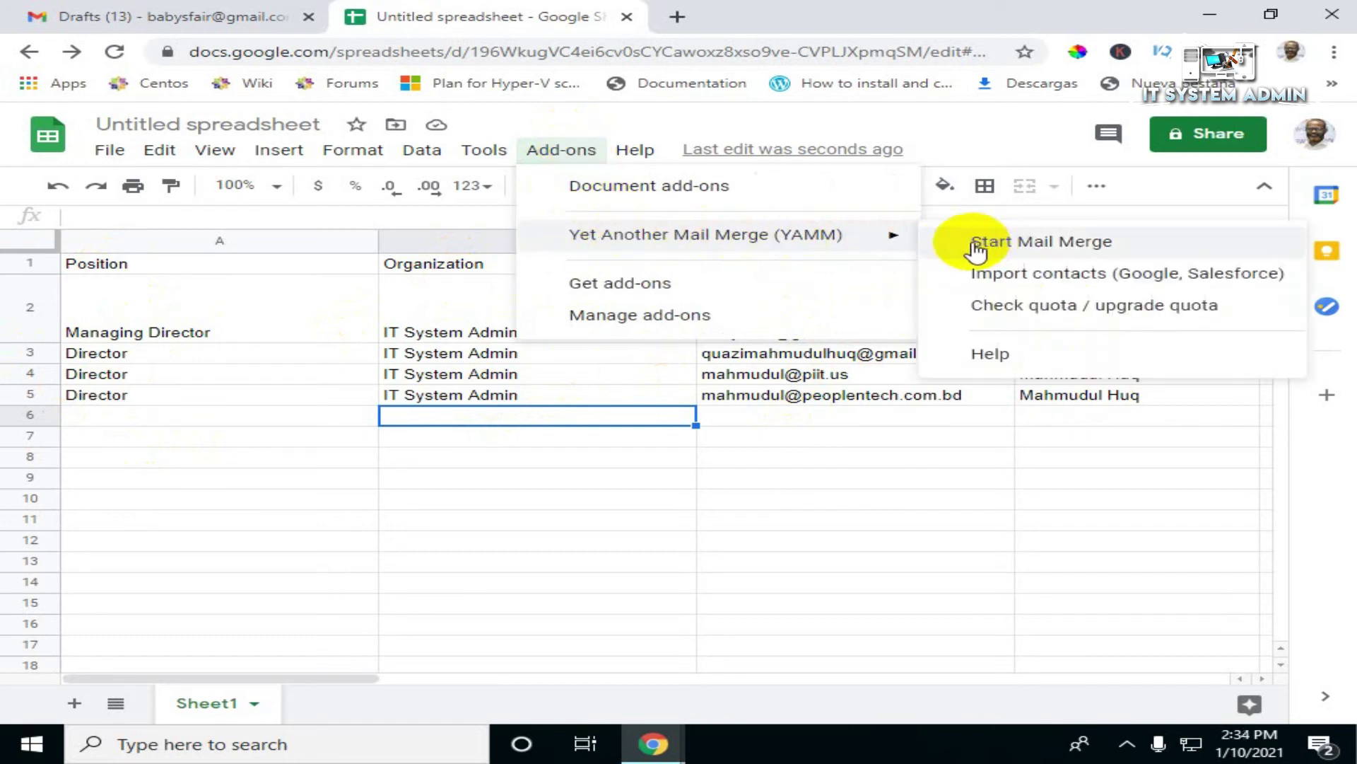
{"action": "left_click", "coordinate": [1052, 244]}
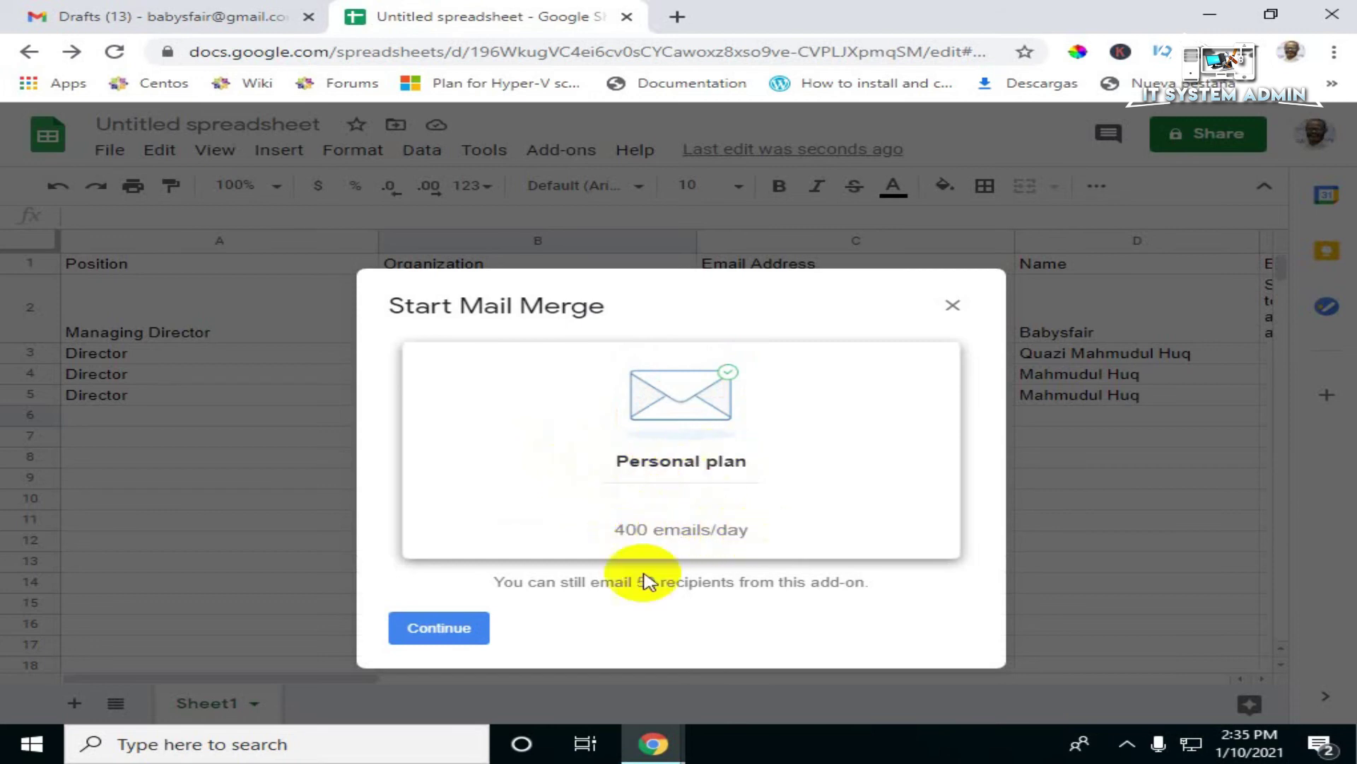
Step: Review the Personal plan's remaining-recipients note and continue to the merge settings
{"action": "left_click_drag", "start_coordinate": [497, 582], "coordinate": [868, 582]}
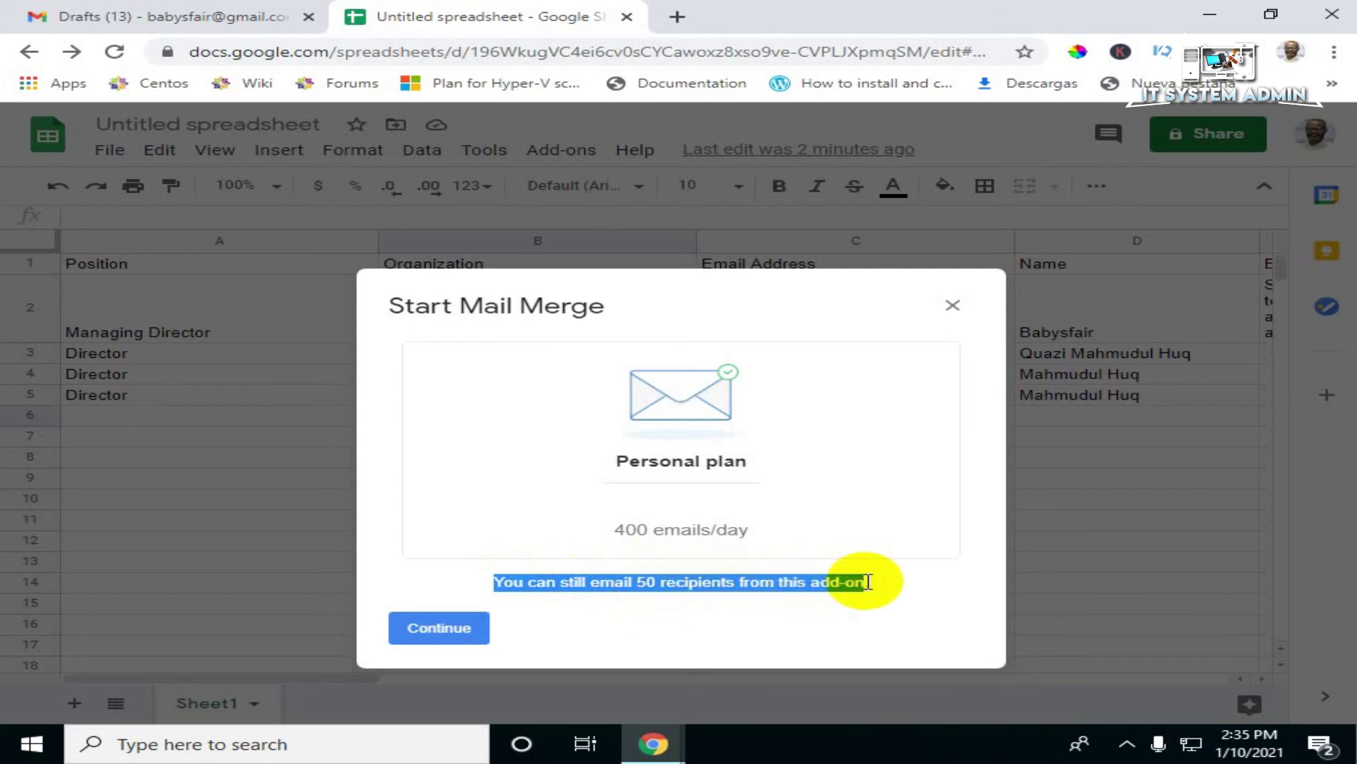
{"action": "left_click", "coordinate": [840, 574]}
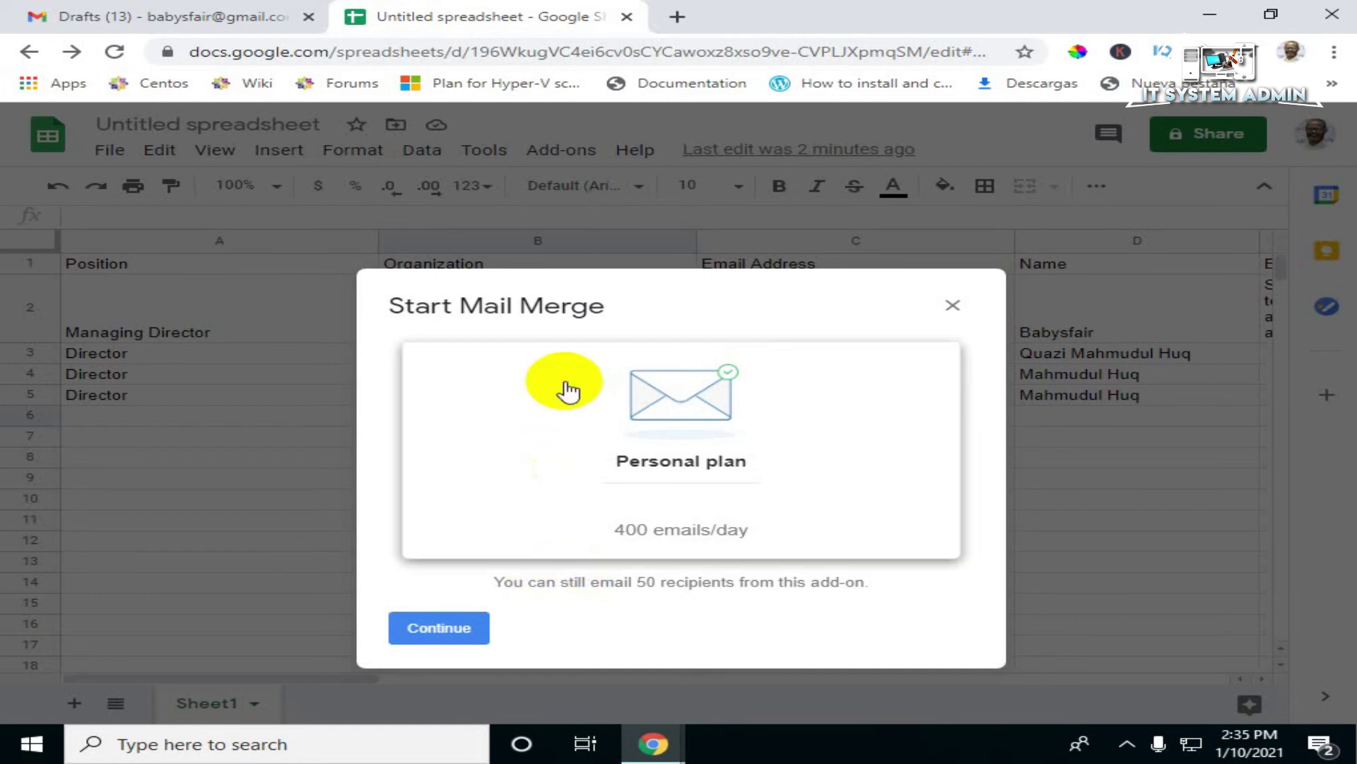
{"action": "left_click", "coordinate": [433, 628]}
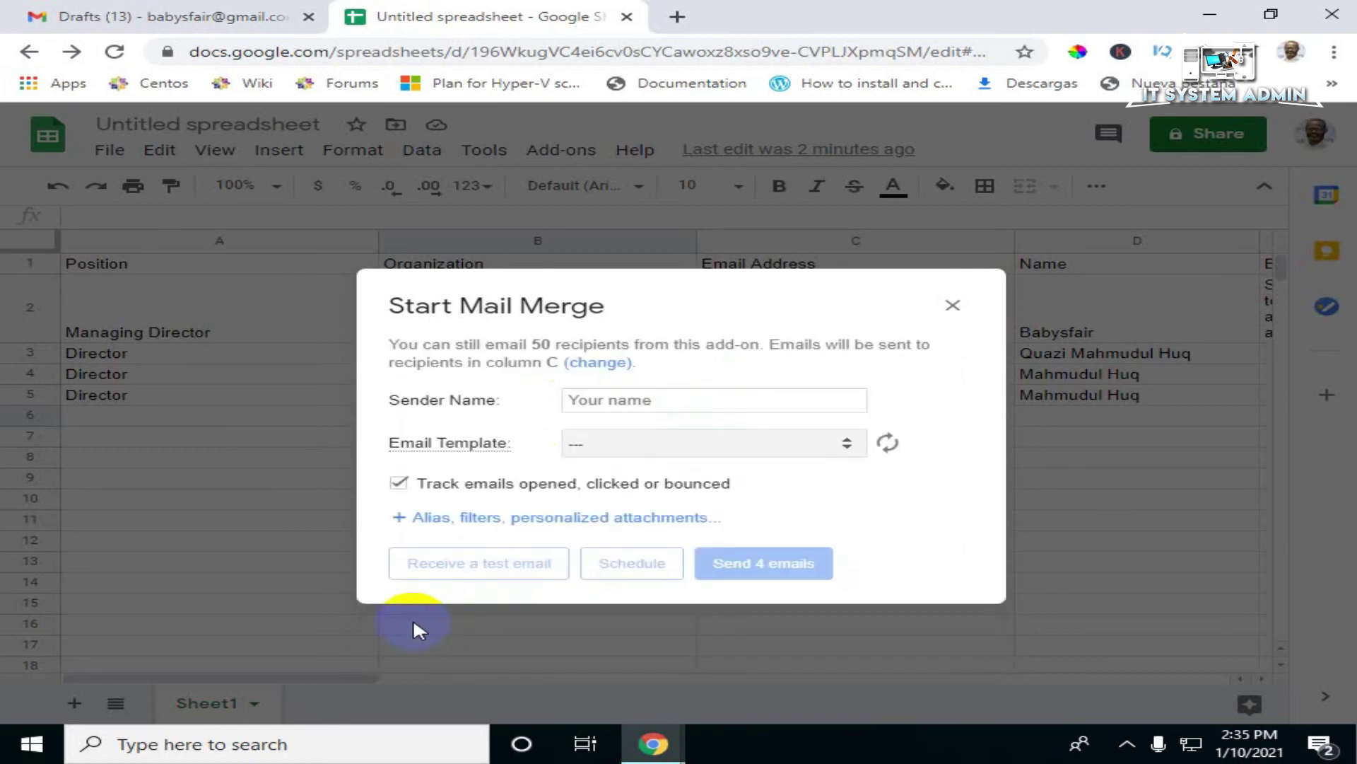
Step: Set the sender name, choose the Invitation for AGM draft template, and send 4 emails
{"action": "left_click", "coordinate": [613, 403]}
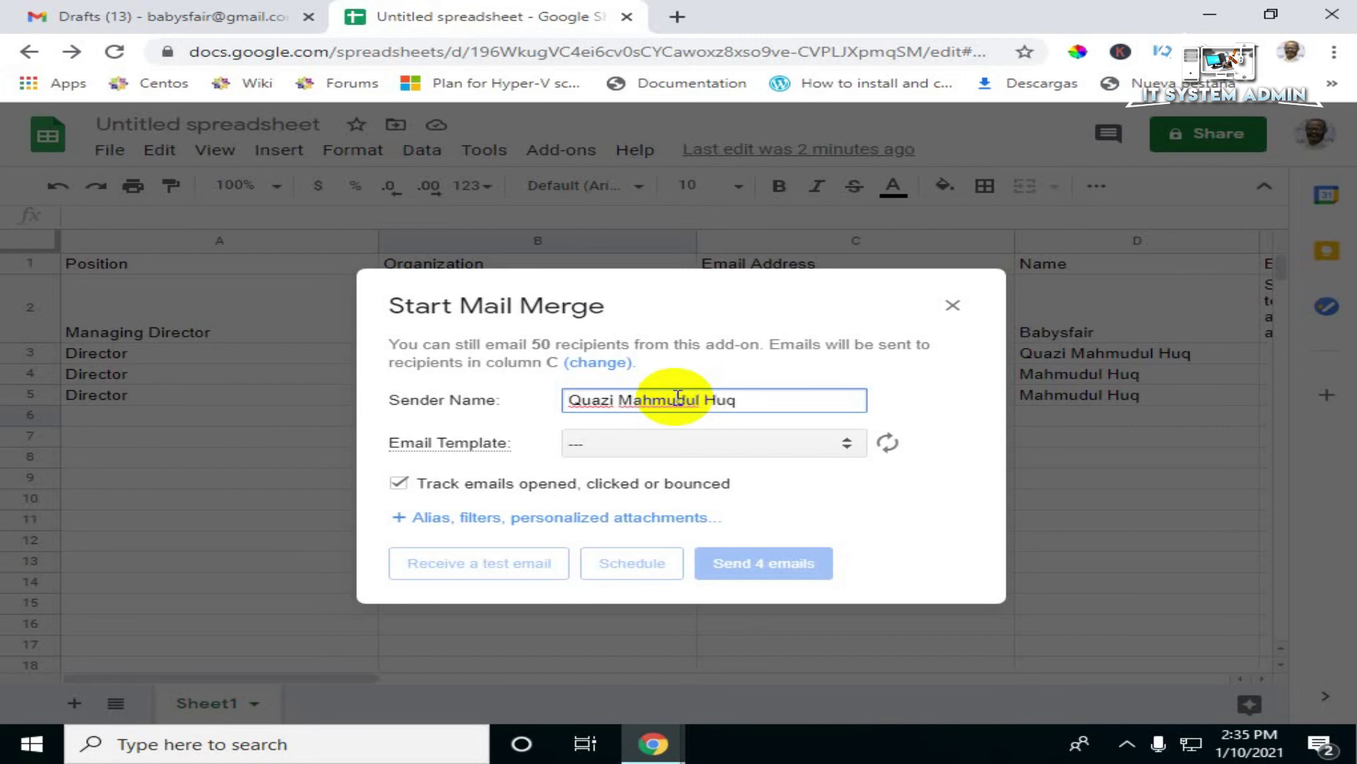
{"action": "mouse_move", "coordinate": [427, 444]}
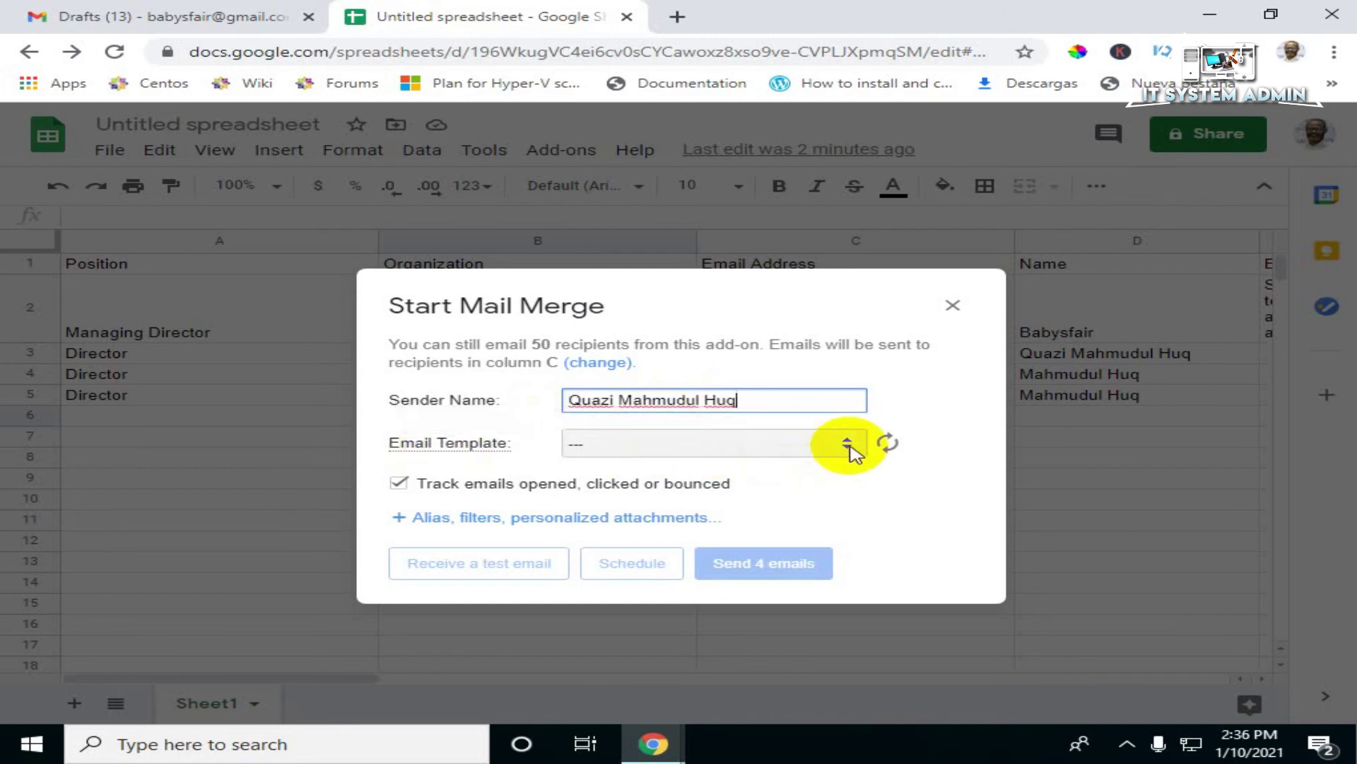
{"action": "left_click", "coordinate": [847, 444]}
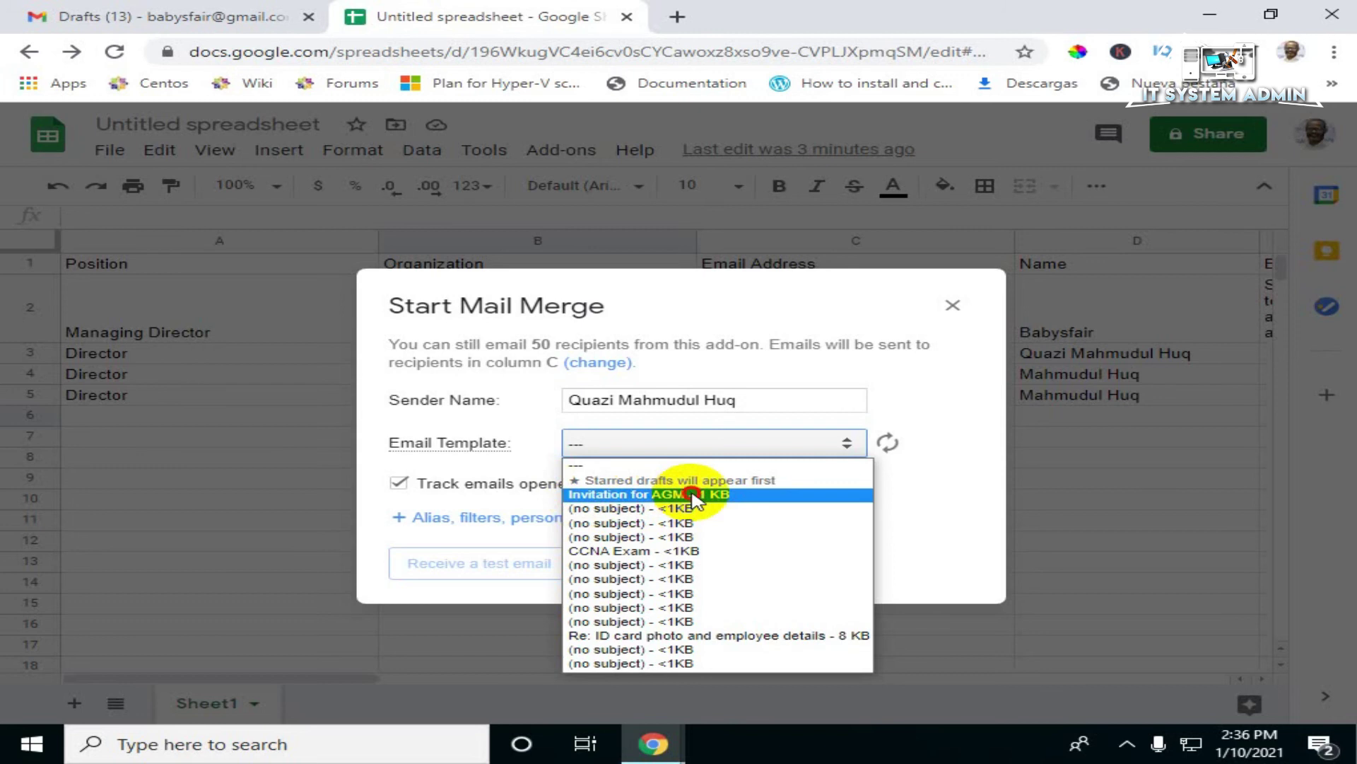
{"action": "left_click", "coordinate": [691, 495]}
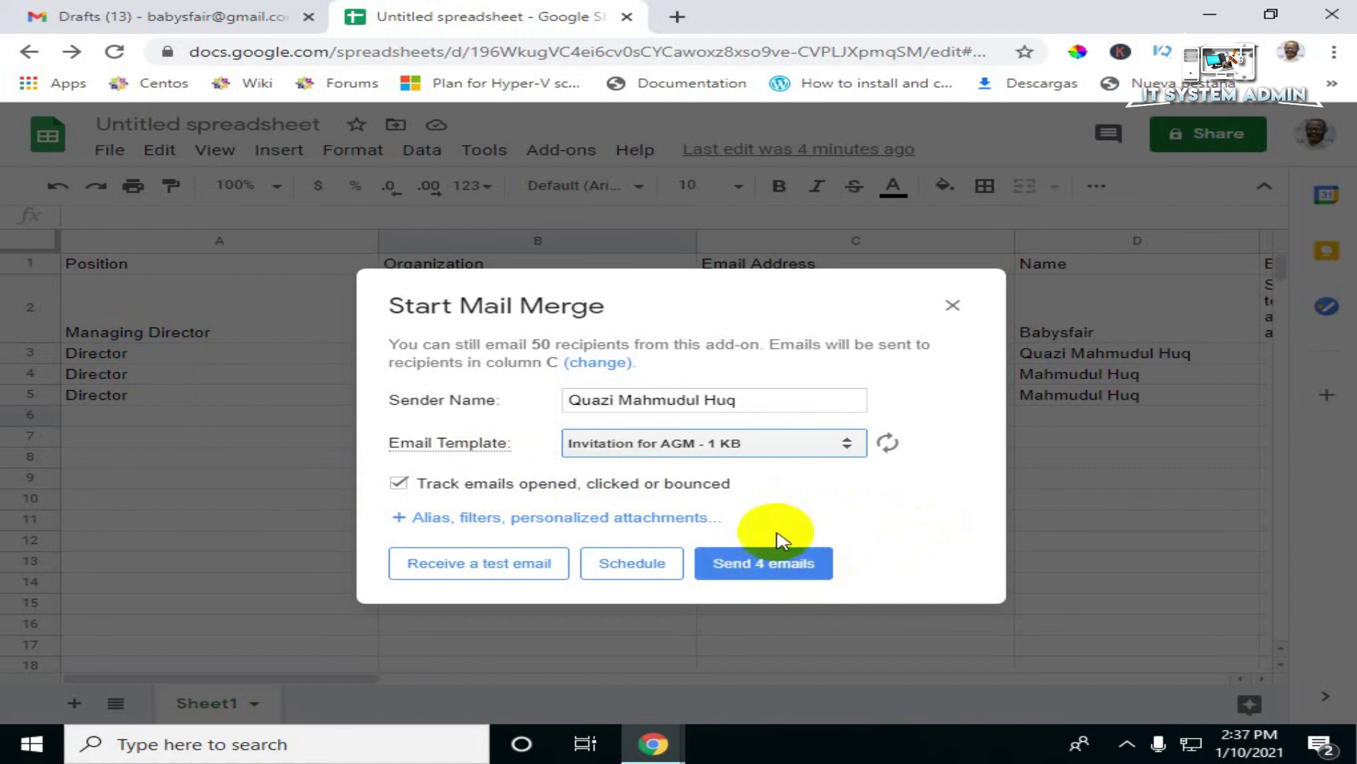
{"action": "left_click", "coordinate": [755, 572]}
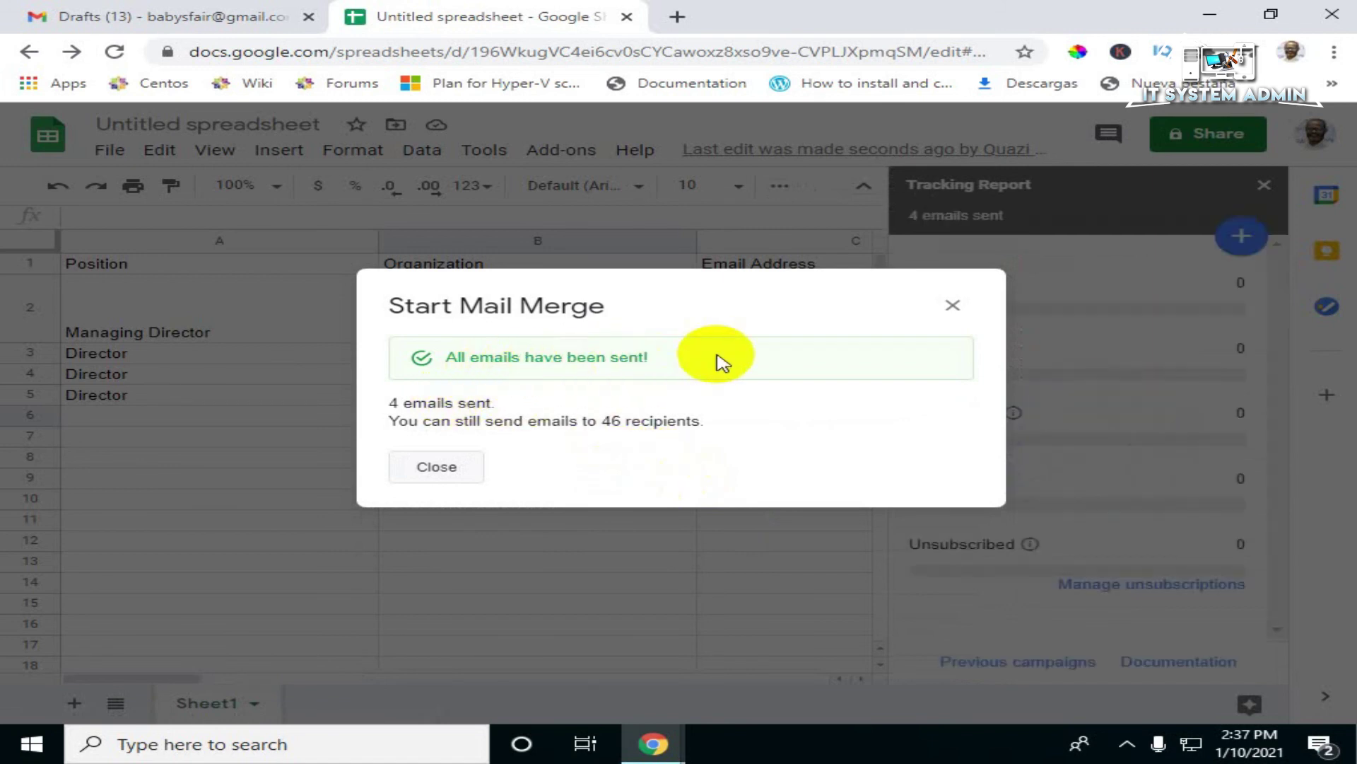
Step: Dismiss the All emails have been sent confirmation
{"action": "left_click", "coordinate": [437, 468]}
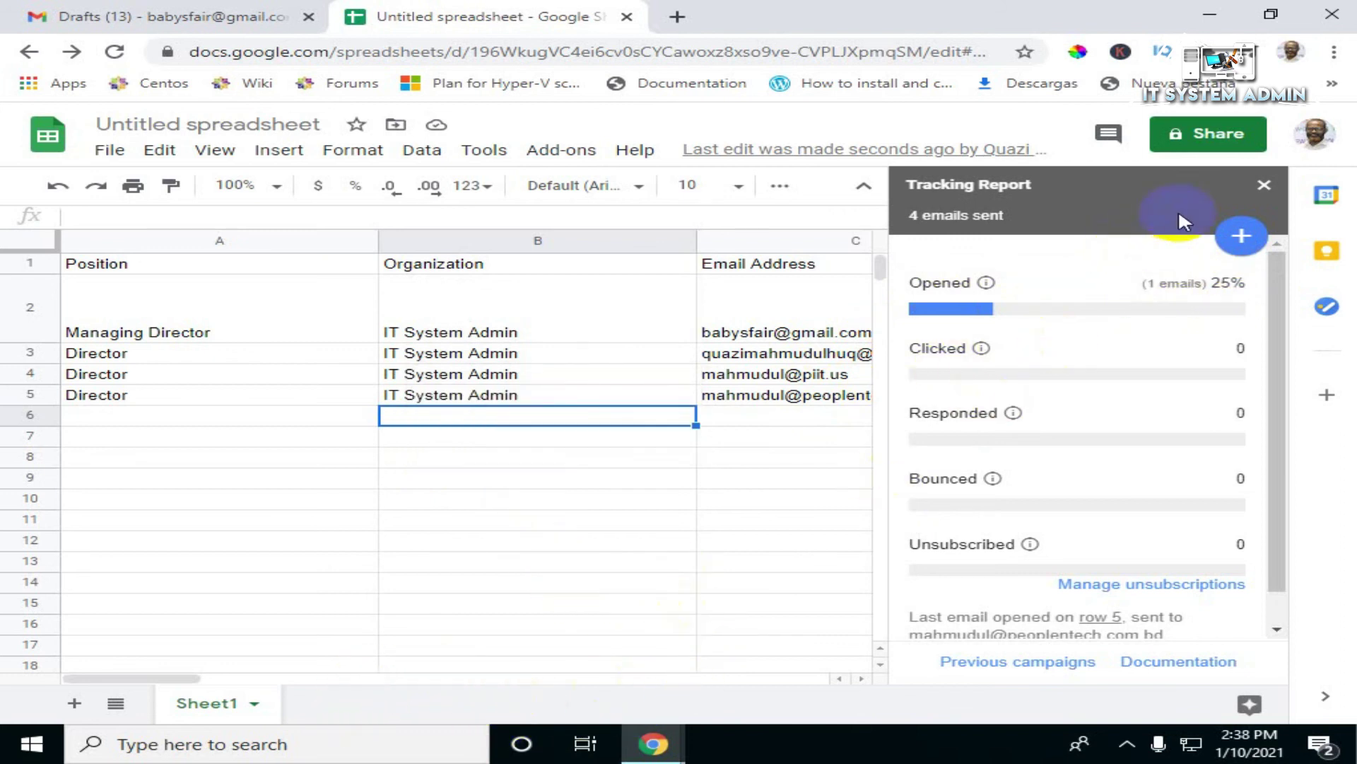
Step: Close the Tracking Report, review the Merge status column, then return to Gmail Drafts
{"action": "left_click", "coordinate": [1263, 189]}
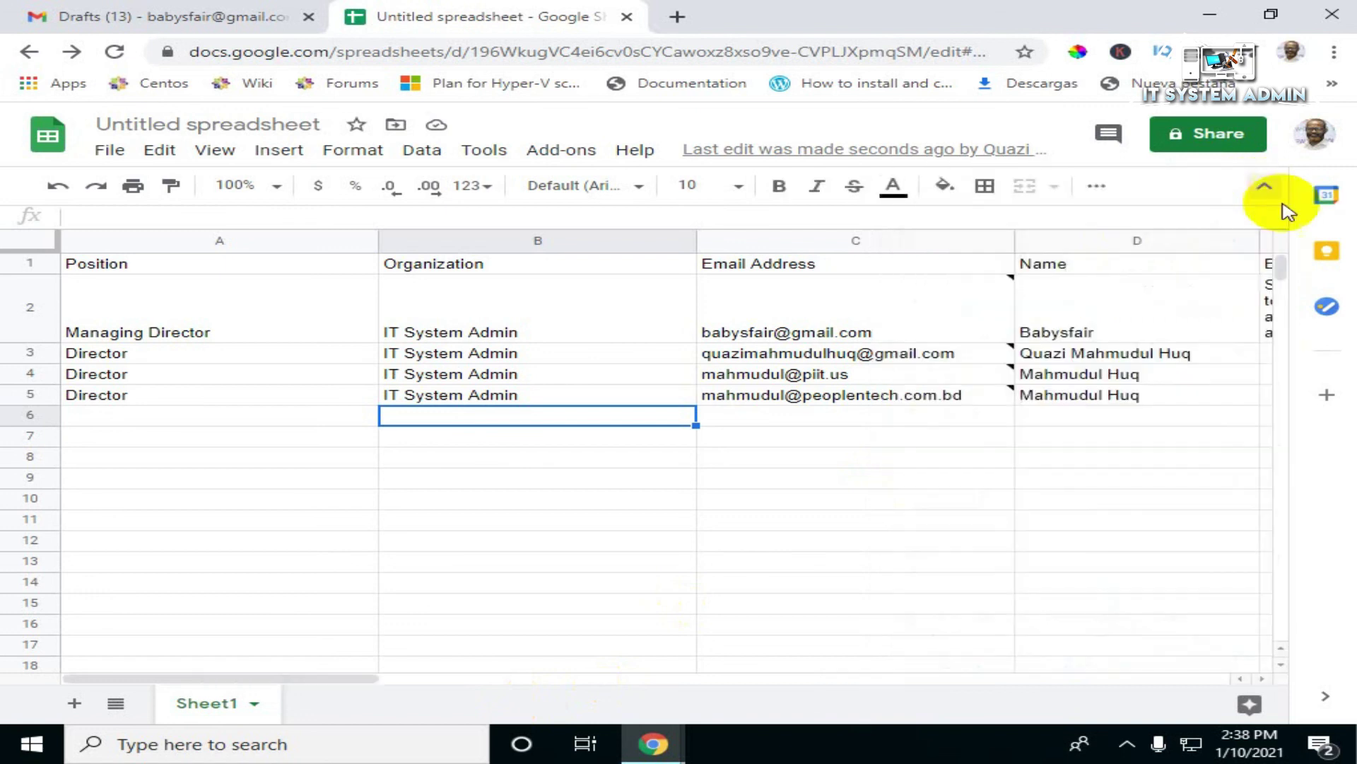
{"action": "left_click_drag", "start_coordinate": [295, 679], "coordinate": [460, 679]}
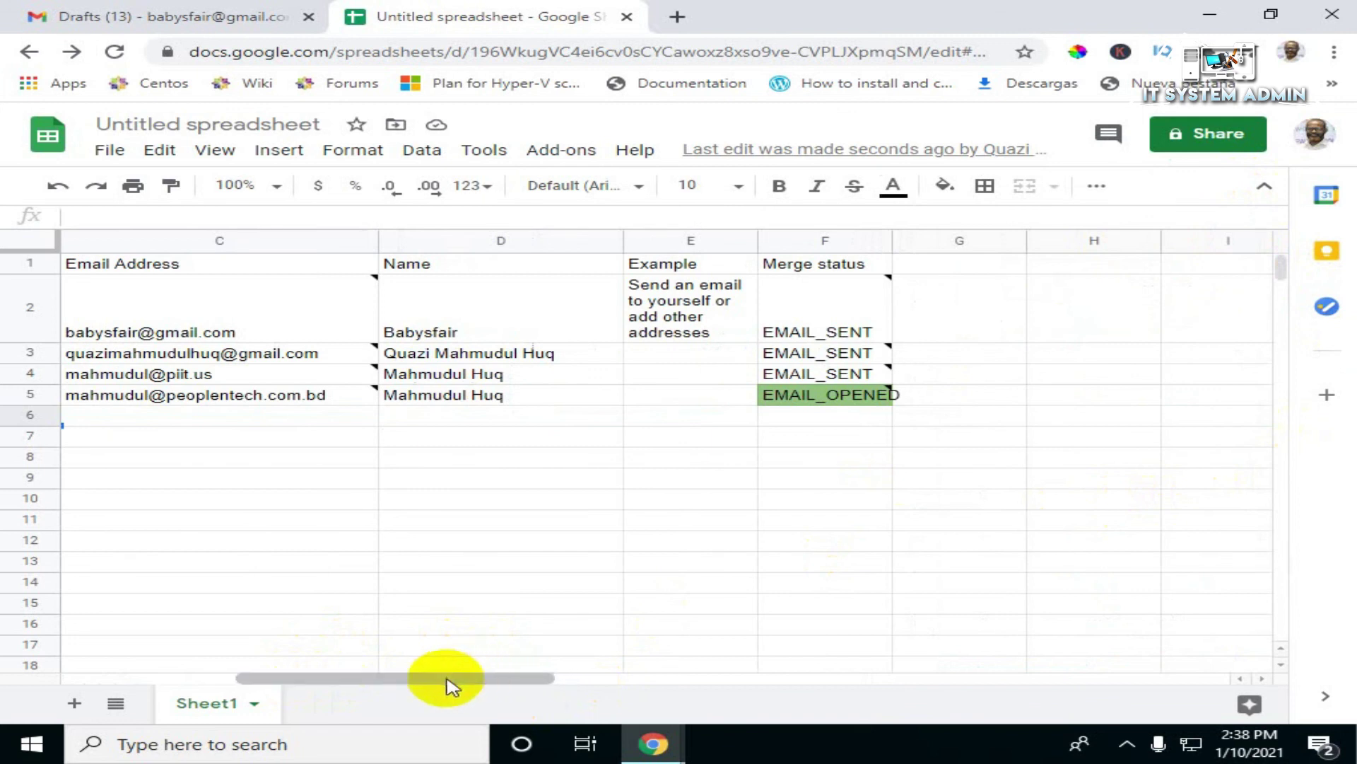
{"action": "mouse_move", "coordinate": [173, 400]}
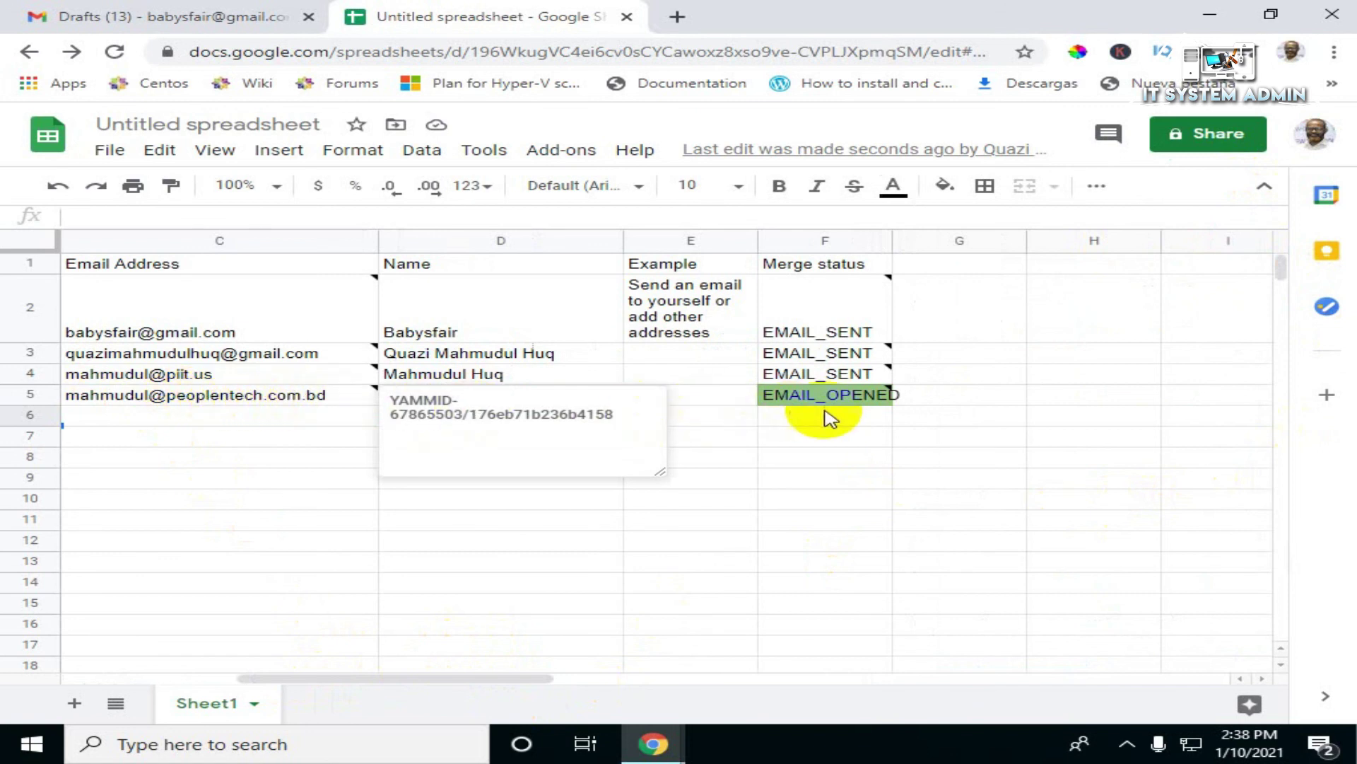
{"action": "mouse_move", "coordinate": [871, 410]}
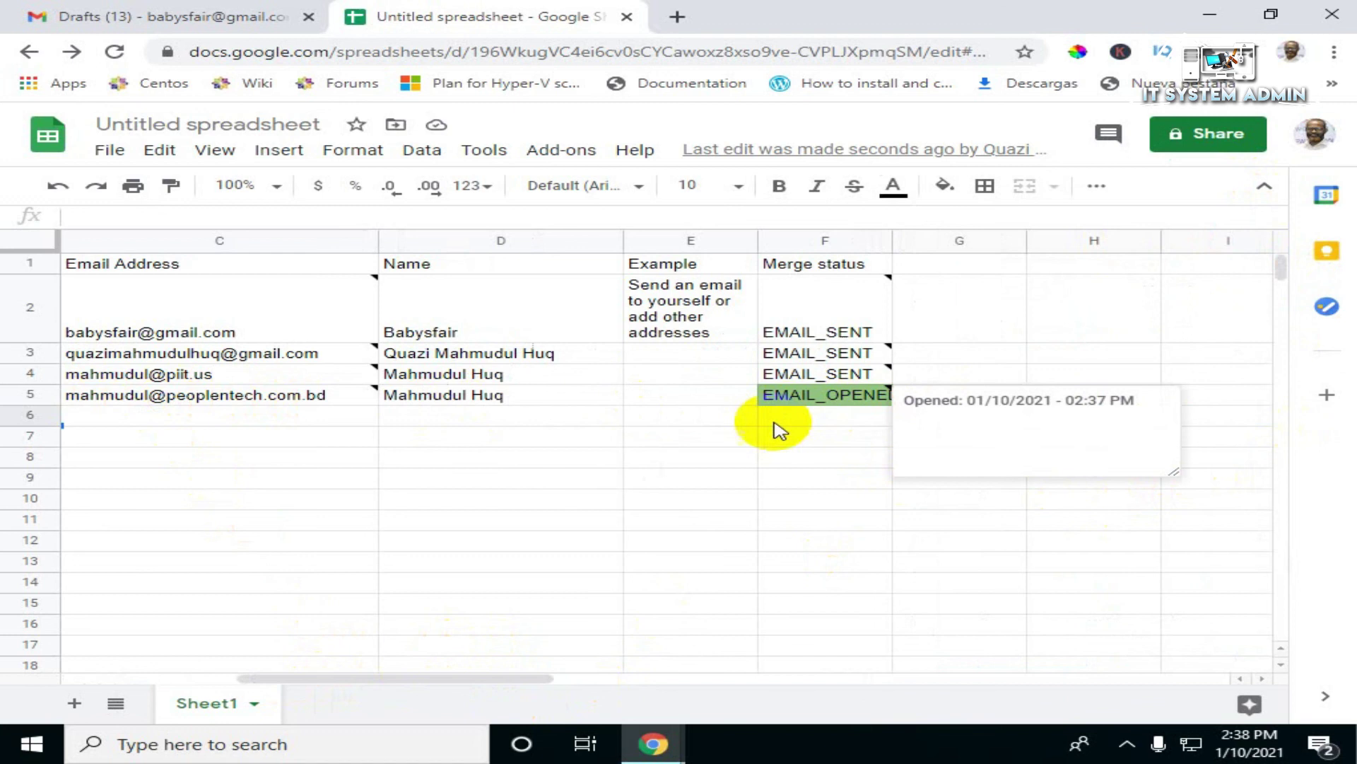
{"action": "mouse_move", "coordinate": [802, 338]}
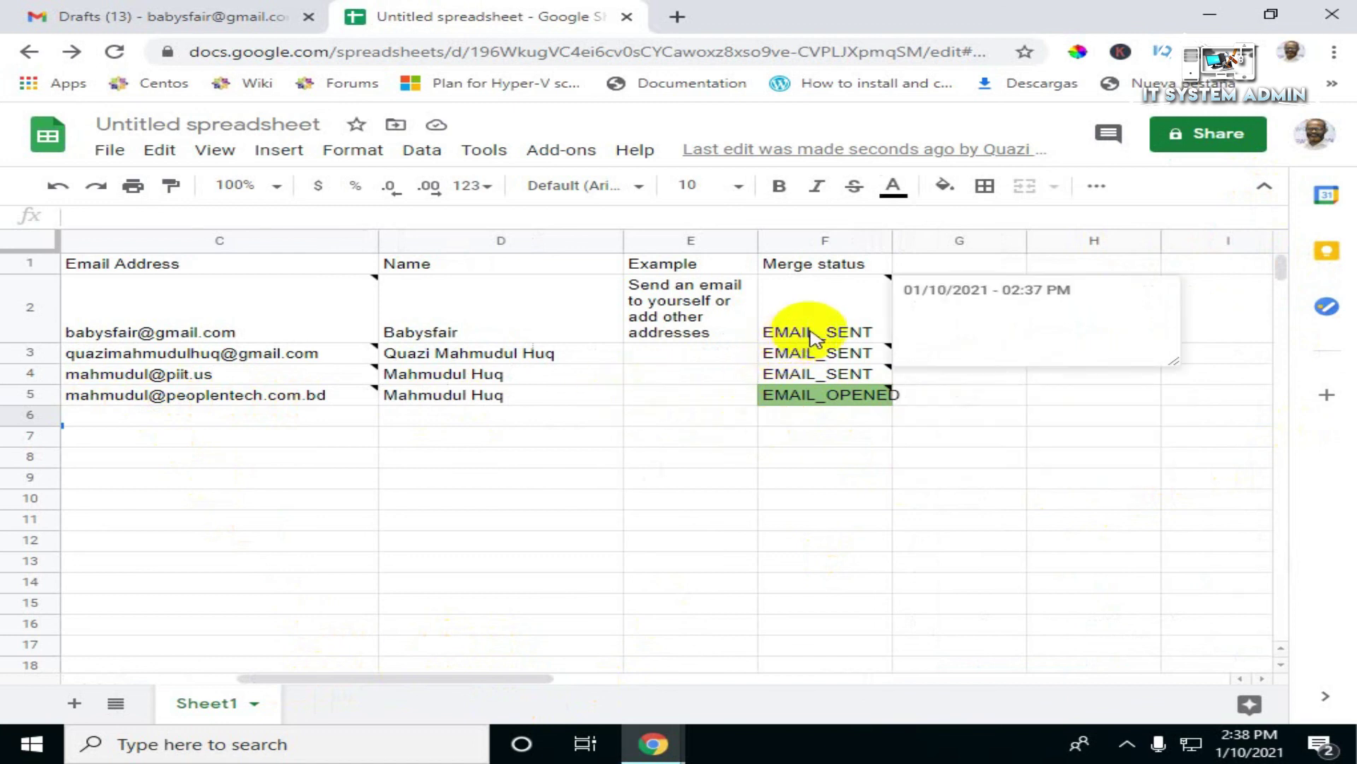
{"action": "mouse_move", "coordinate": [818, 382]}
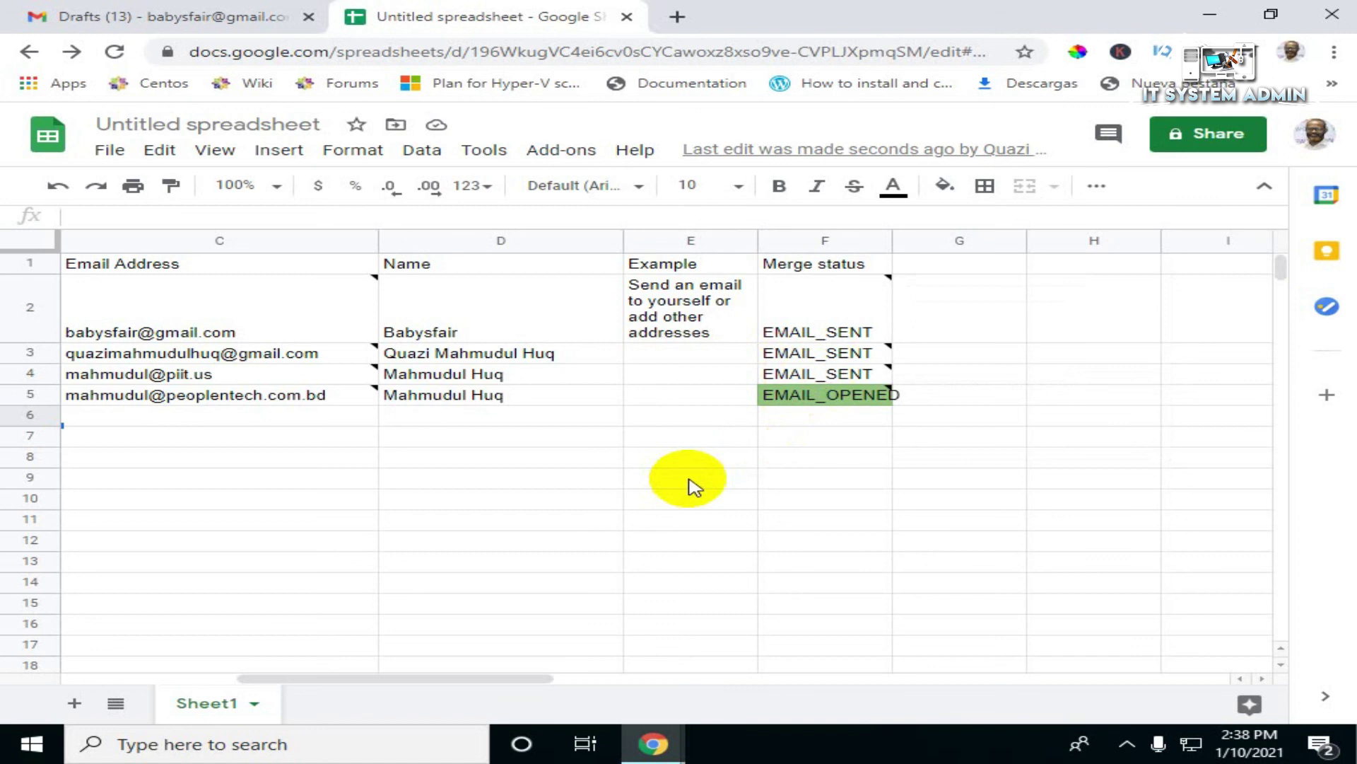
{"action": "left_click", "coordinate": [122, 16]}
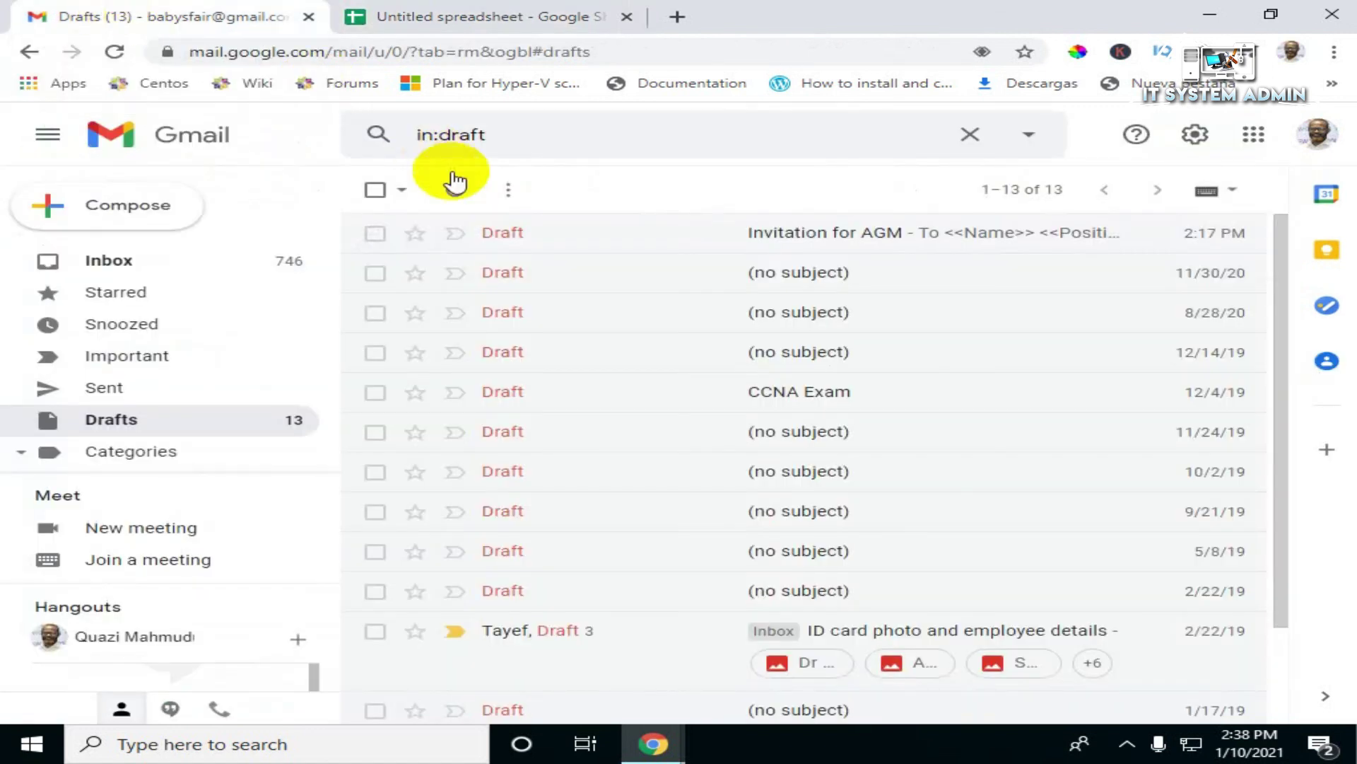
Step: Read the 'Congrats, you sent your first email campaign!' confirmation in Sent, then return to the Inbox
{"action": "left_click", "coordinate": [106, 388]}
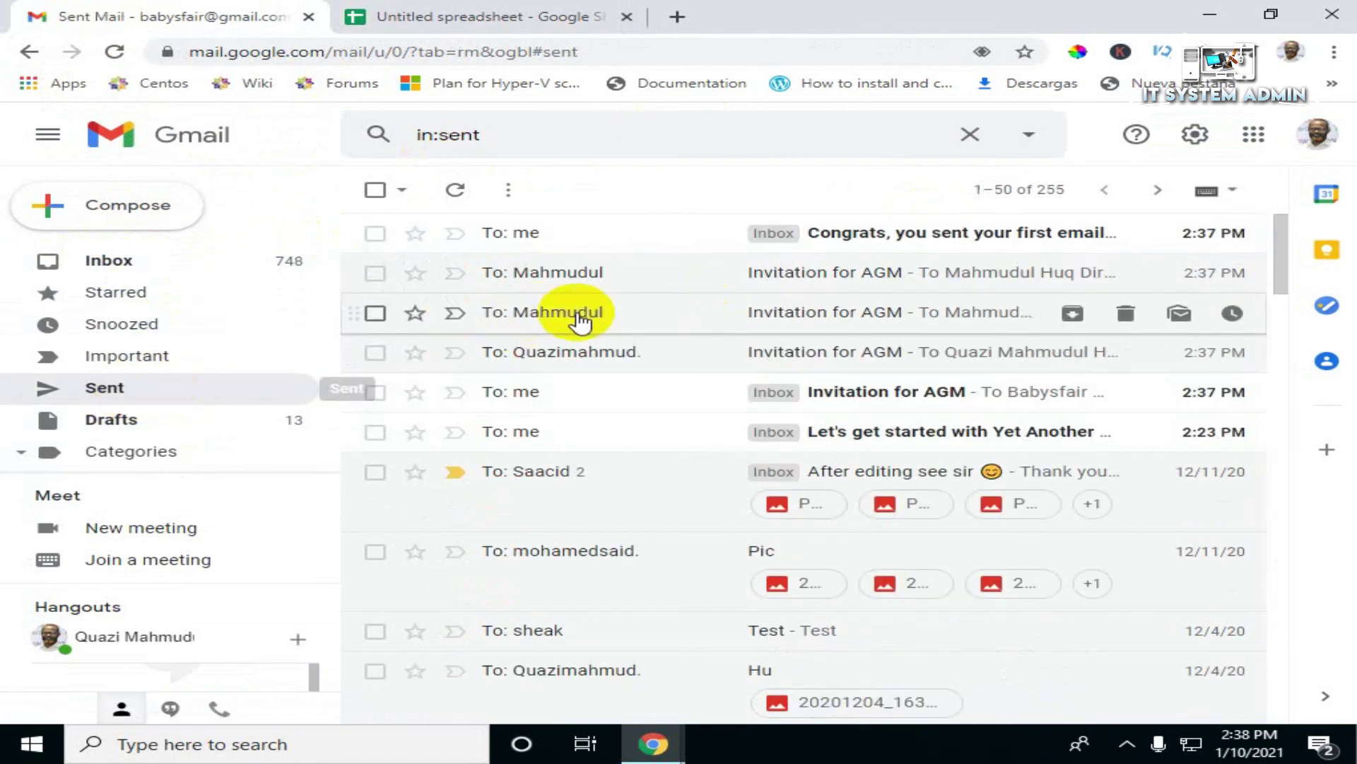
{"action": "left_click", "coordinate": [902, 239]}
{"action": "scroll", "coordinate": [707, 311], "scroll_direction": "down", "scroll_amount": 5}
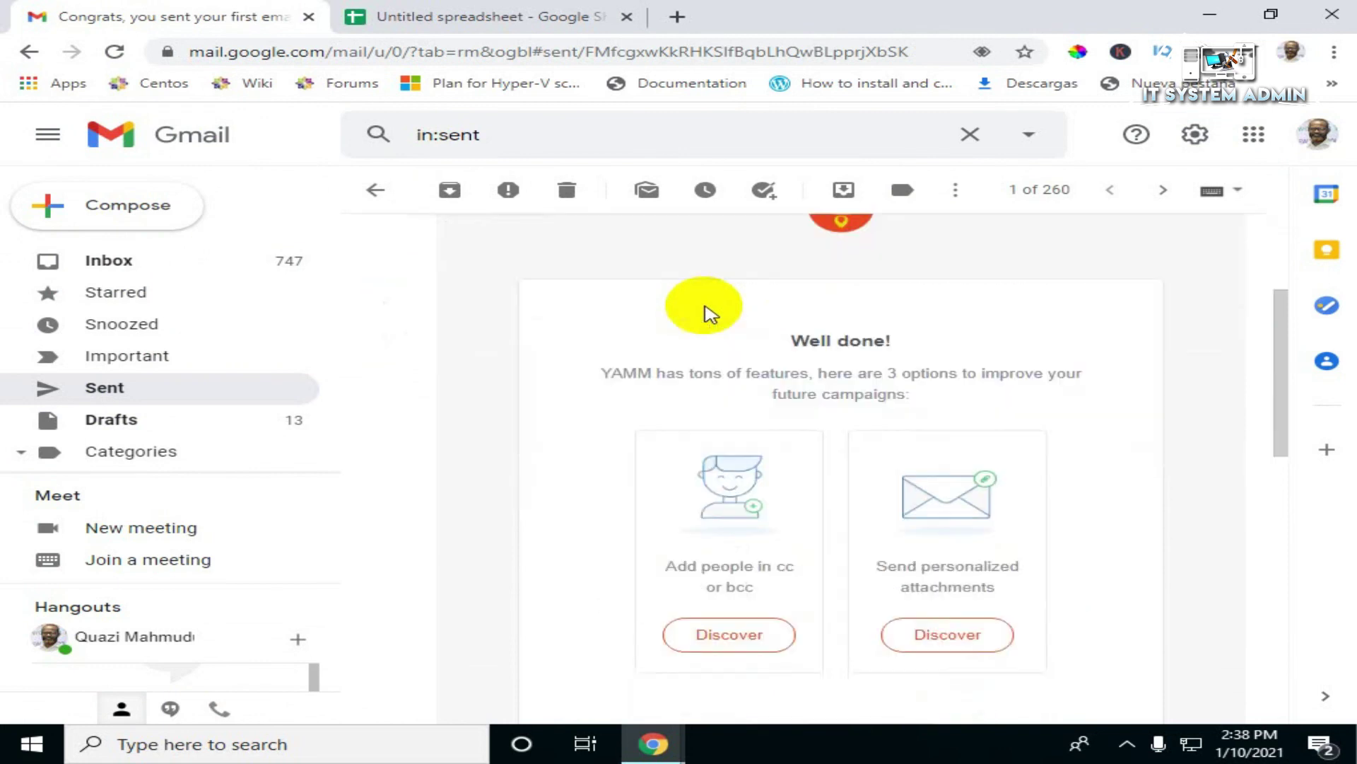
{"action": "scroll", "coordinate": [709, 312], "scroll_direction": "up", "scroll_amount": 5}
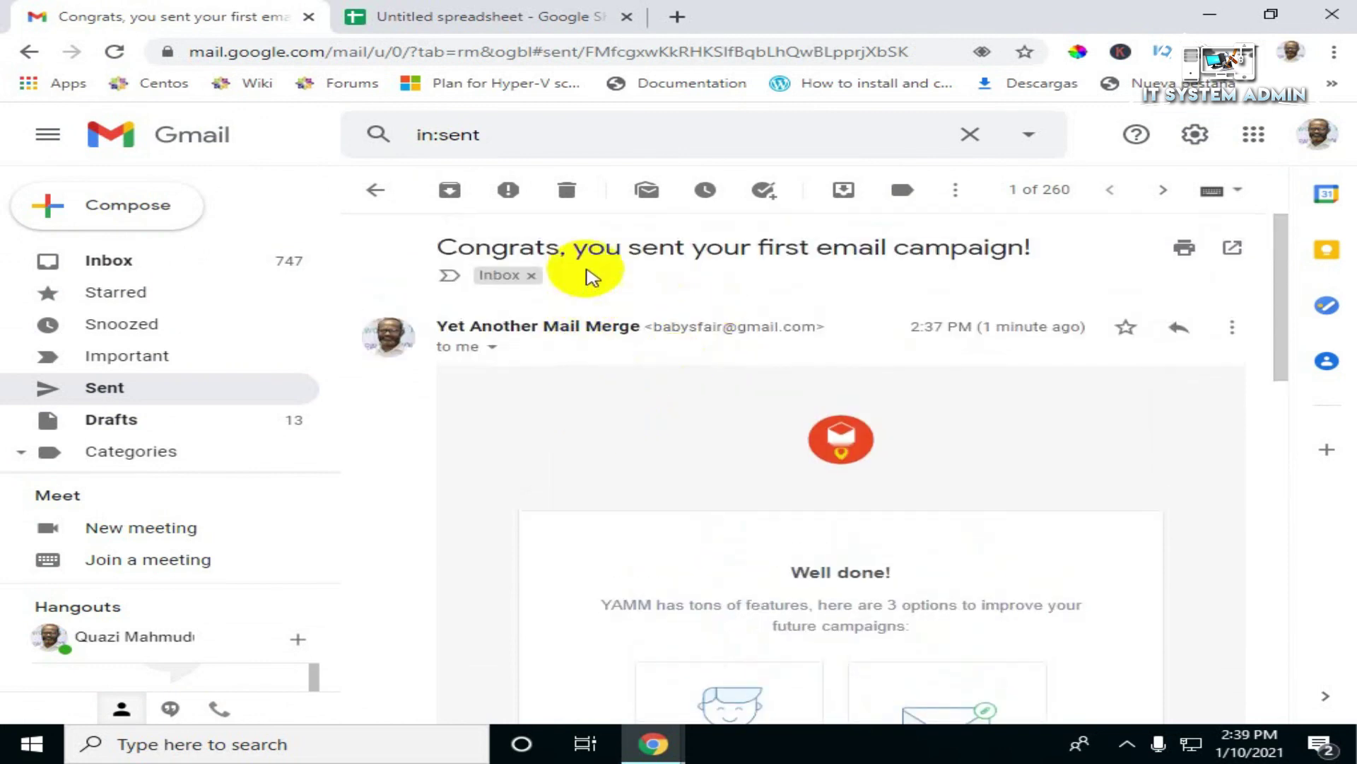
{"action": "left_click_drag", "start_coordinate": [604, 247], "coordinate": [1033, 252]}
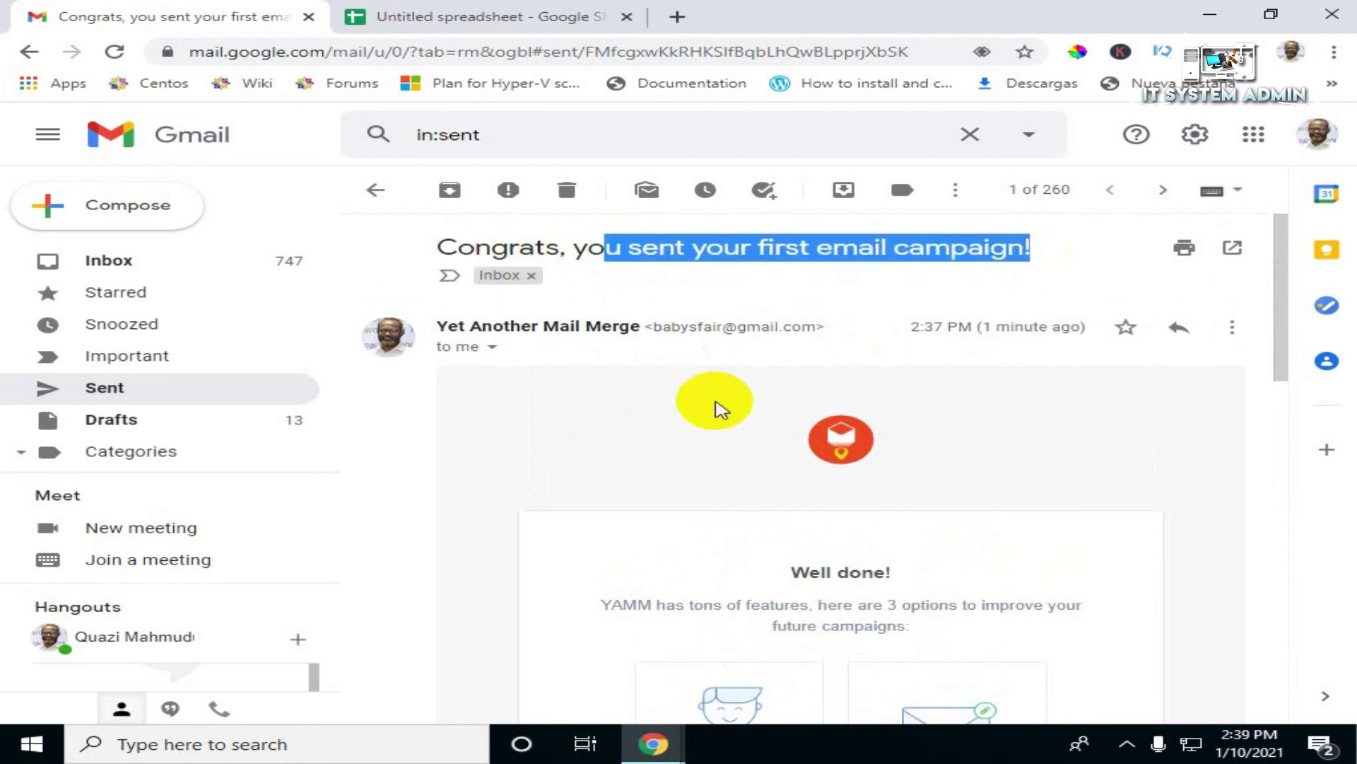
{"action": "scroll", "coordinate": [715, 403], "scroll_direction": "down", "scroll_amount": 3}
{"action": "scroll", "coordinate": [715, 407], "scroll_direction": "up", "scroll_amount": 3}
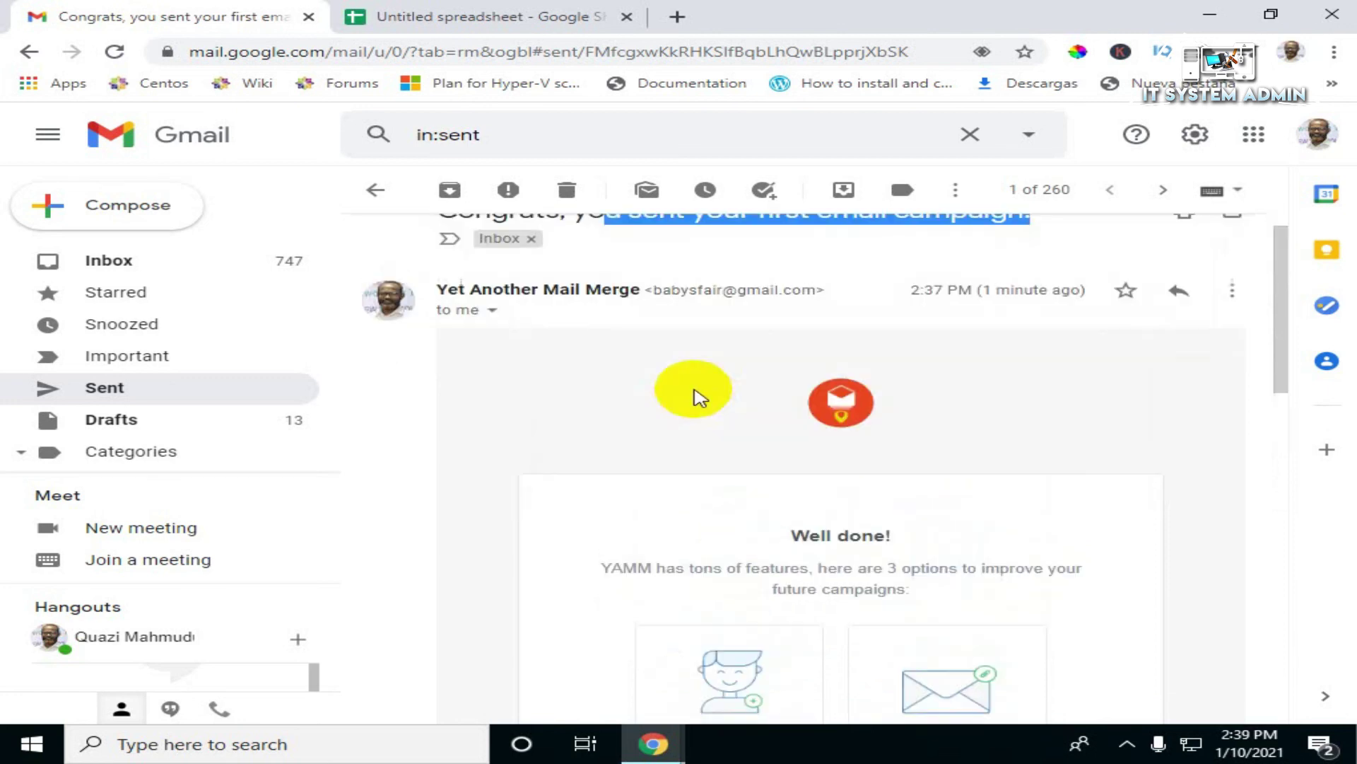
{"action": "left_click", "coordinate": [122, 268]}
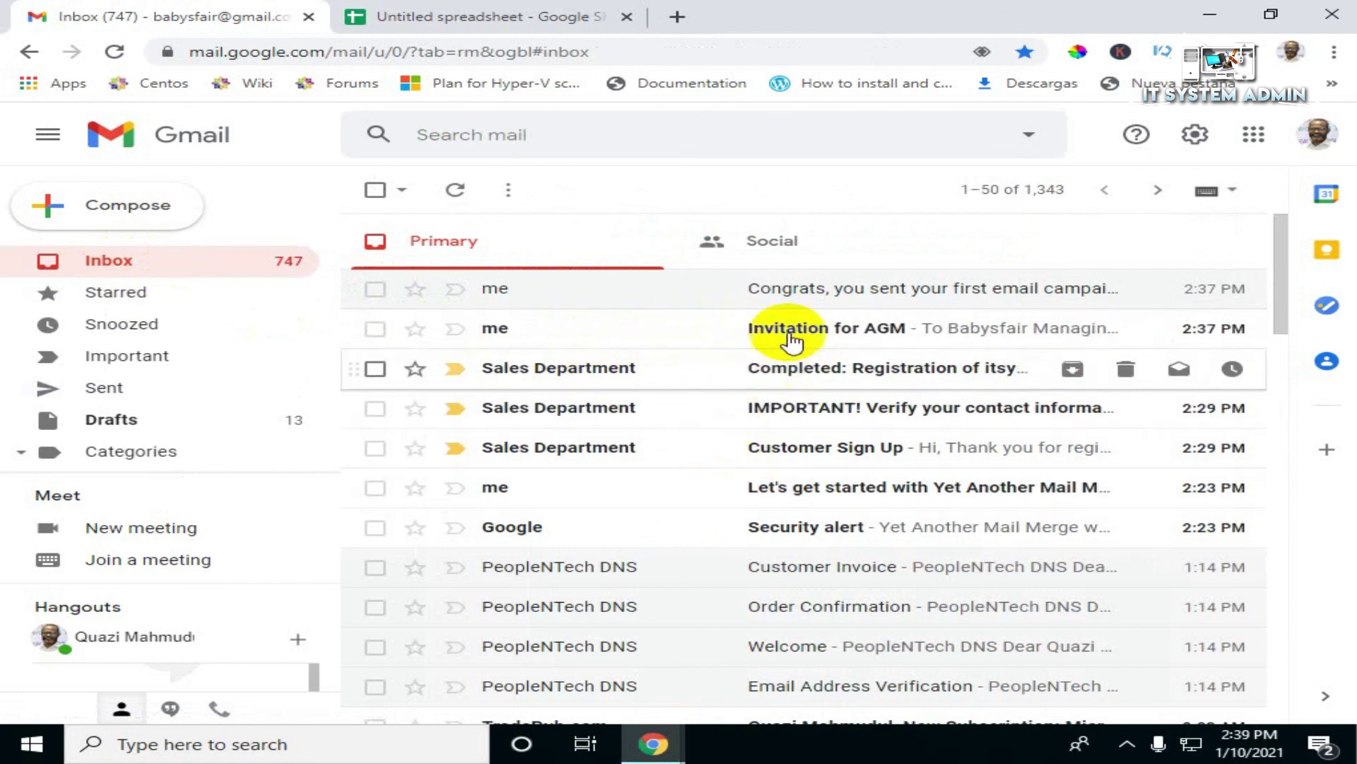
Step: Open the Invitation for AGM email and check the recipient's name, Managing Director and IT System Admin lines
{"action": "left_click", "coordinate": [861, 331]}
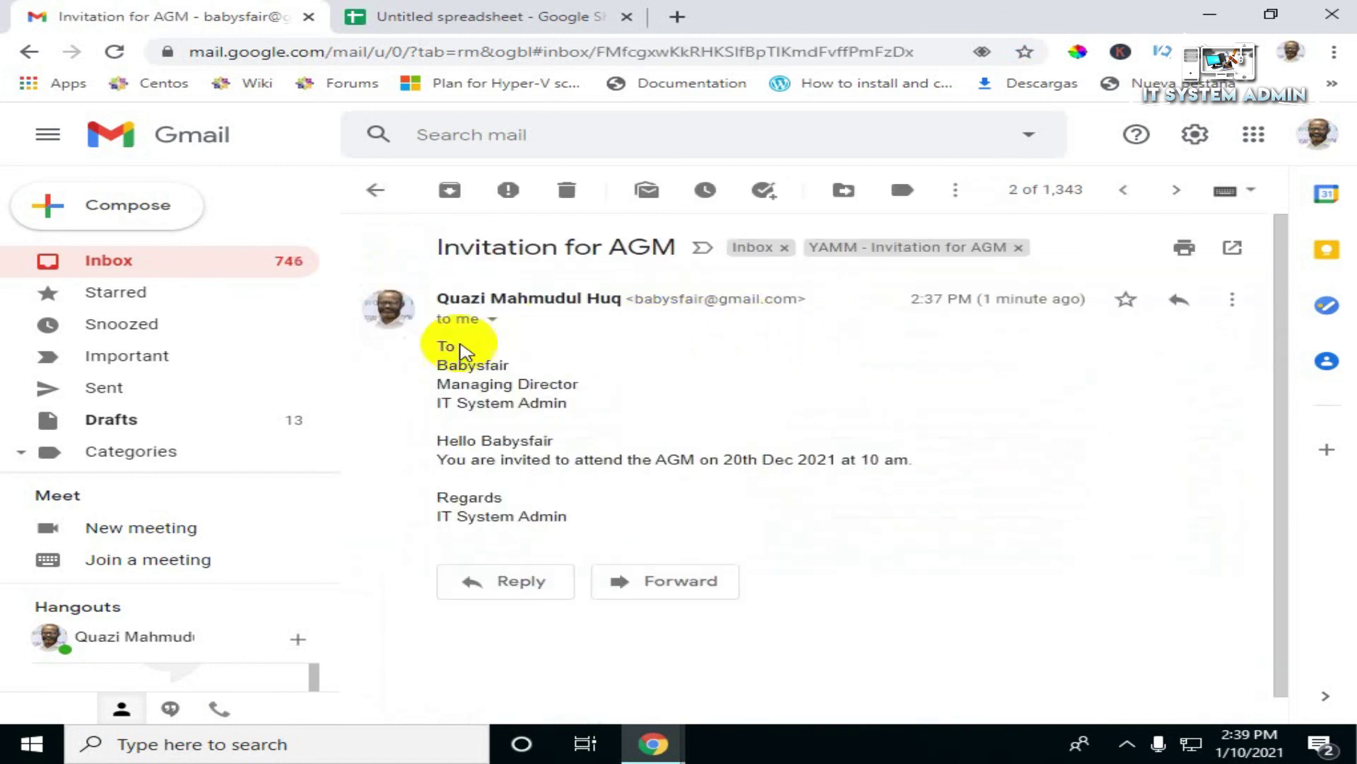
{"action": "double_click", "coordinate": [438, 345]}
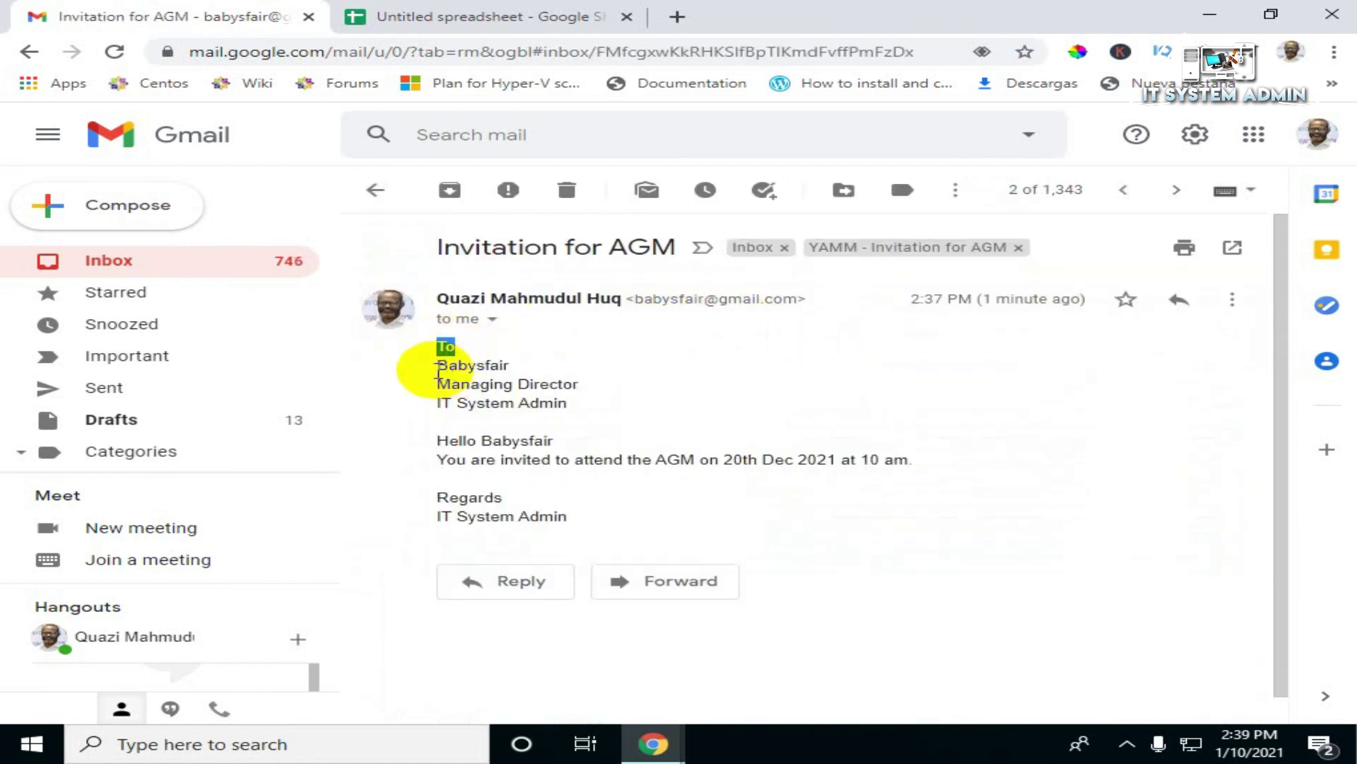
{"action": "left_click_drag", "start_coordinate": [438, 366], "coordinate": [509, 365]}
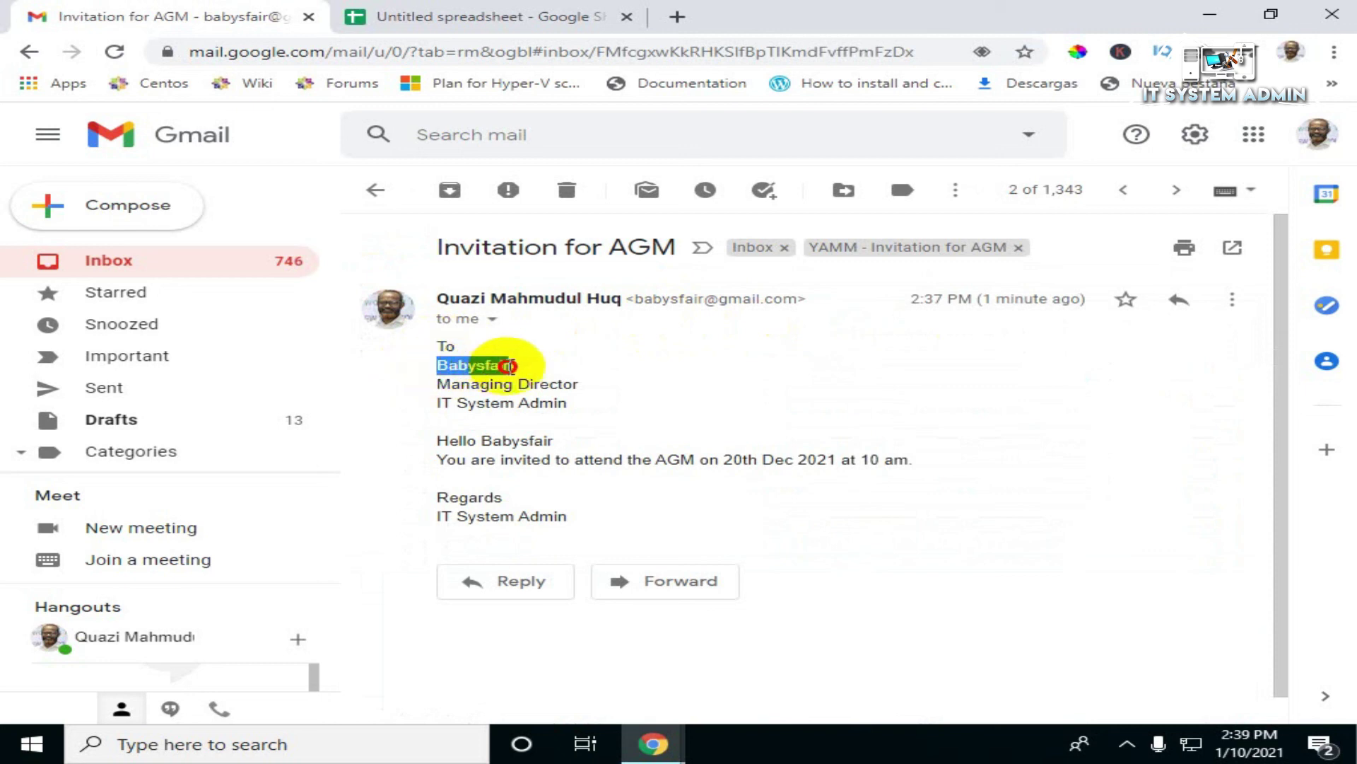
{"action": "left_click", "coordinate": [511, 365]}
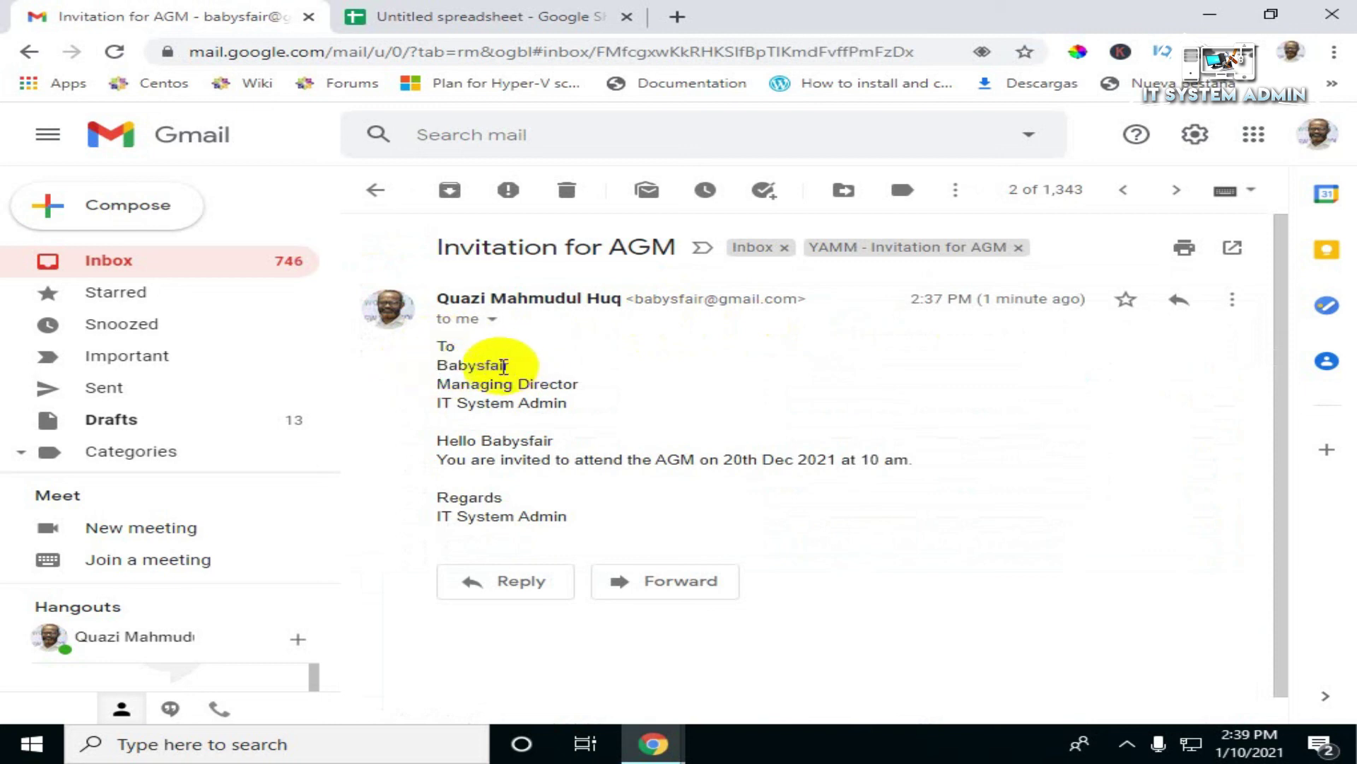
{"action": "left_click_drag", "start_coordinate": [442, 384], "coordinate": [606, 389]}
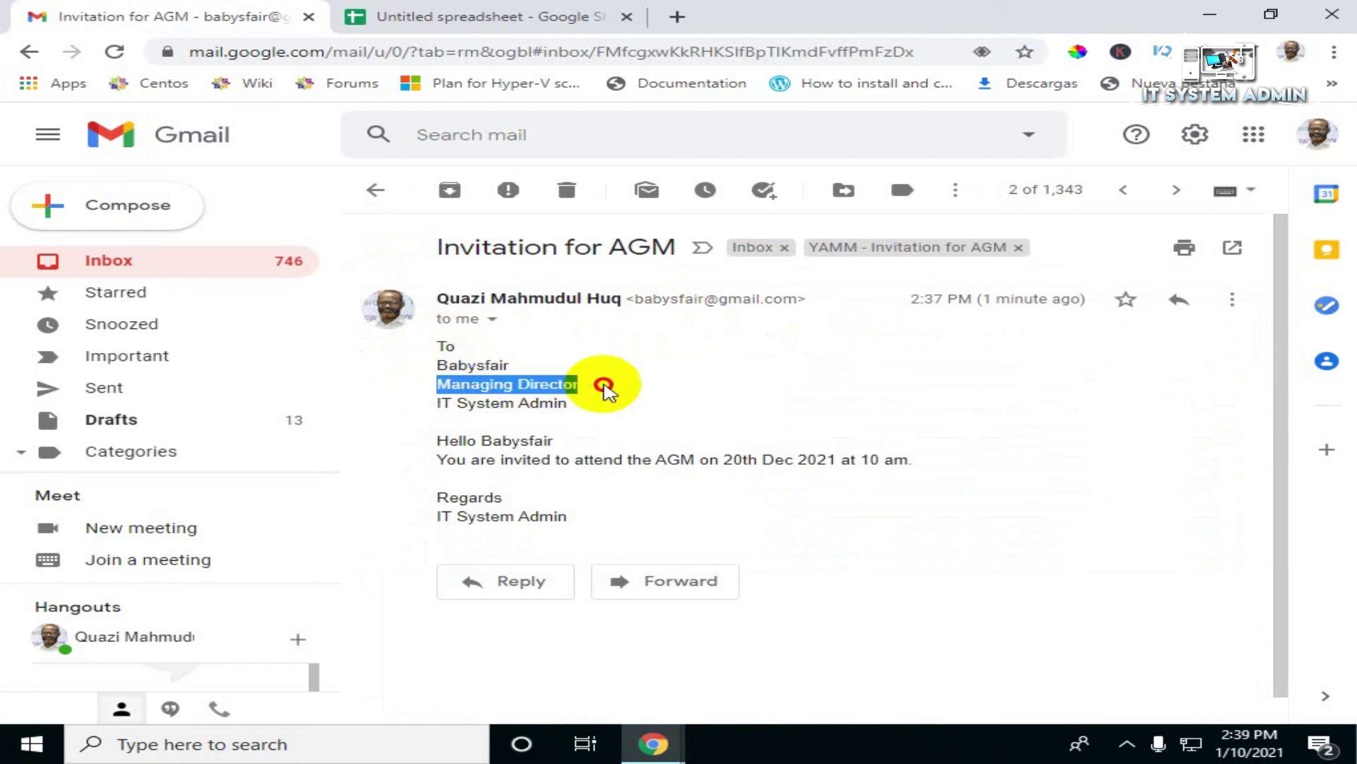
{"action": "left_click", "coordinate": [440, 405]}
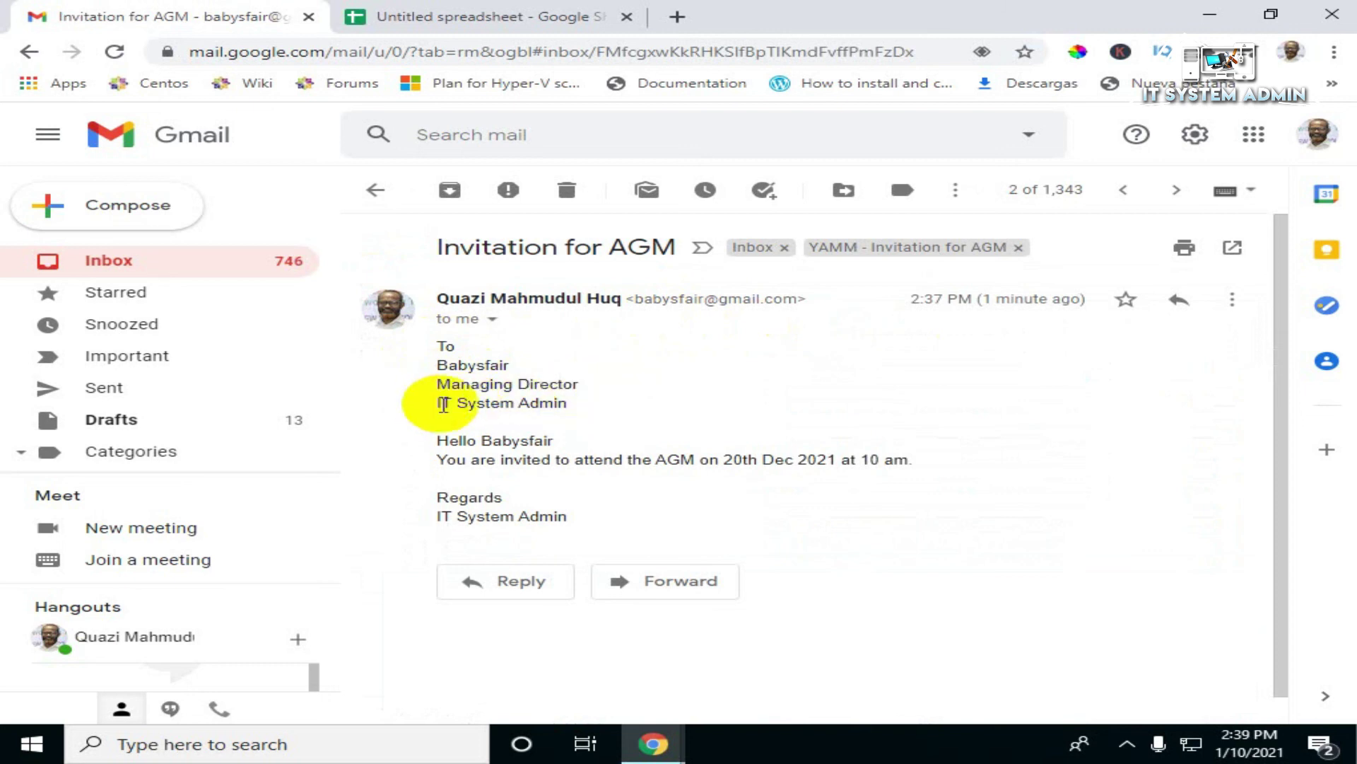
{"action": "left_click_drag", "start_coordinate": [440, 404], "coordinate": [564, 399]}
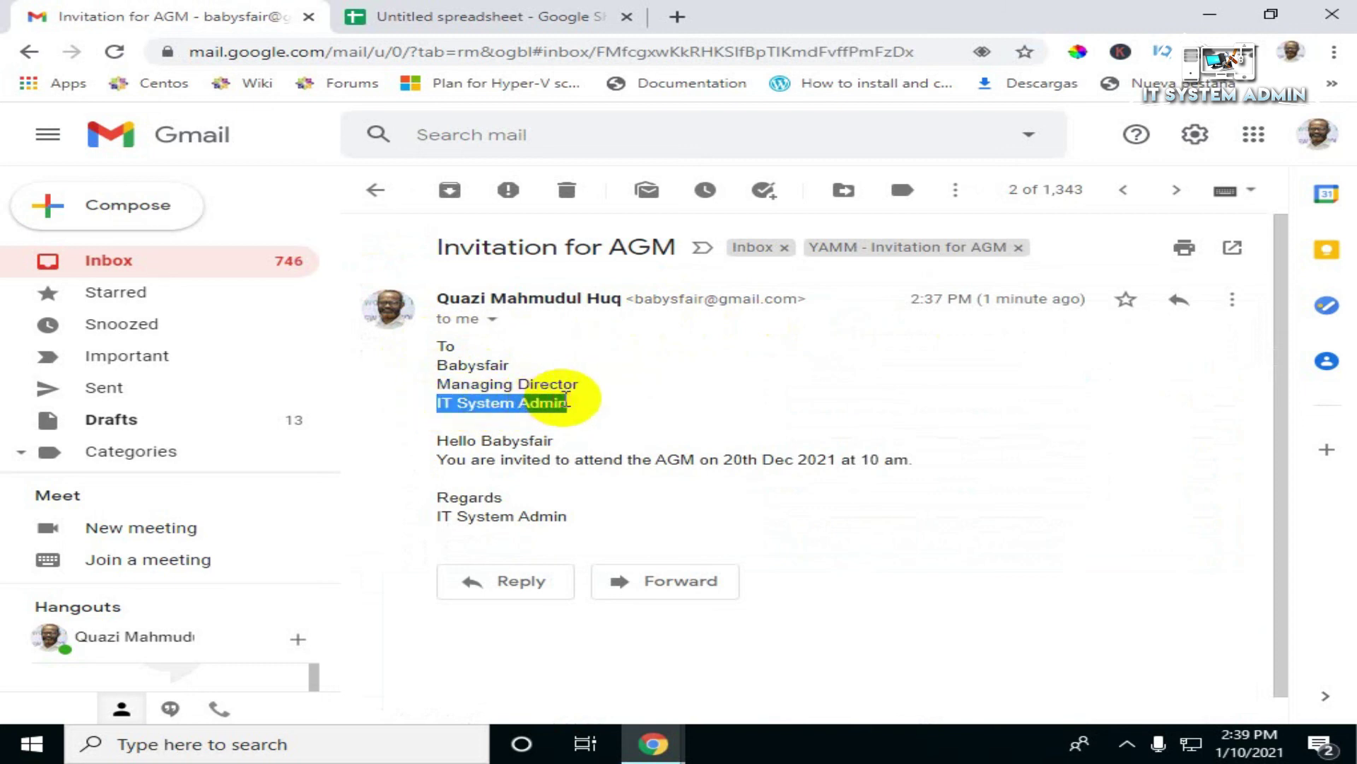
{"action": "left_click", "coordinate": [568, 402]}
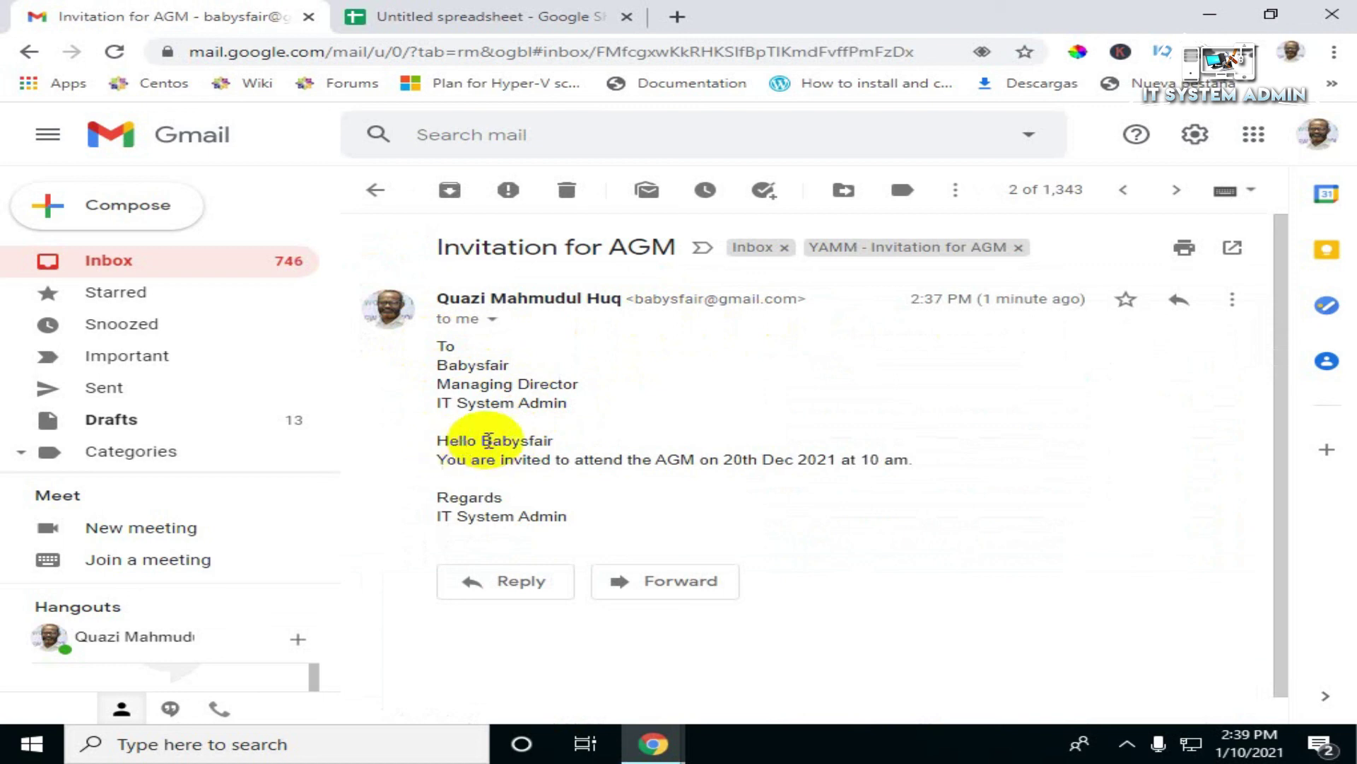
Step: Check the greeting name, address block and signature, then start a new browser tab
{"action": "left_click_drag", "start_coordinate": [483, 440], "coordinate": [552, 440]}
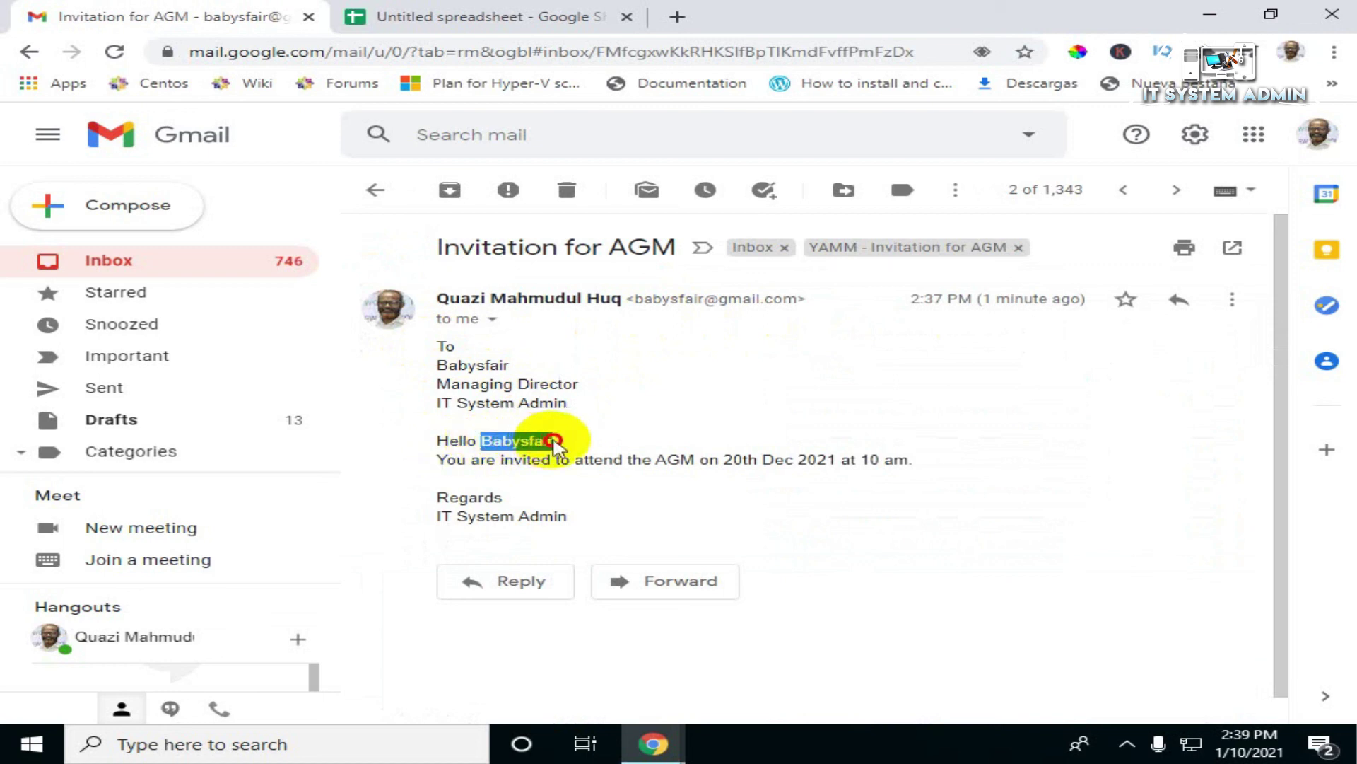
{"action": "left_click", "coordinate": [485, 477]}
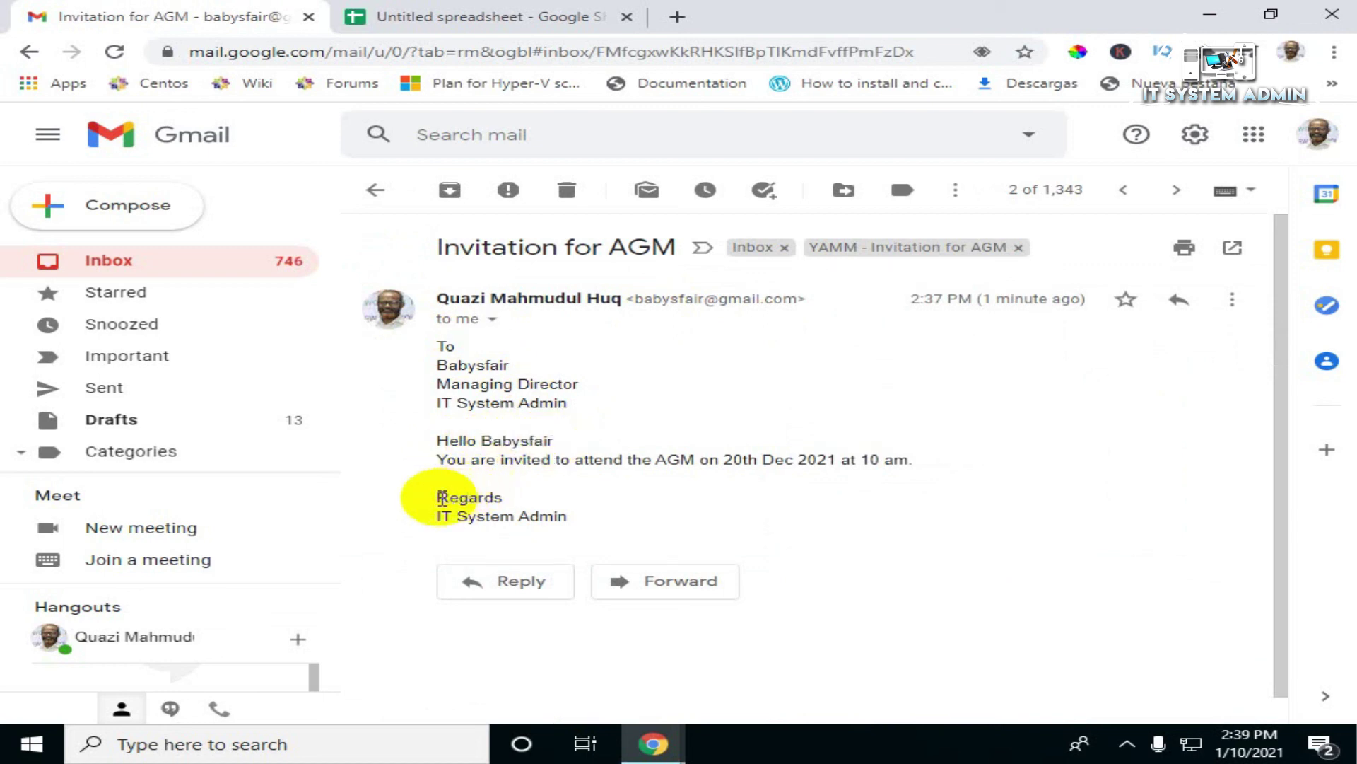
{"action": "left_click_drag", "start_coordinate": [437, 516], "coordinate": [570, 516]}
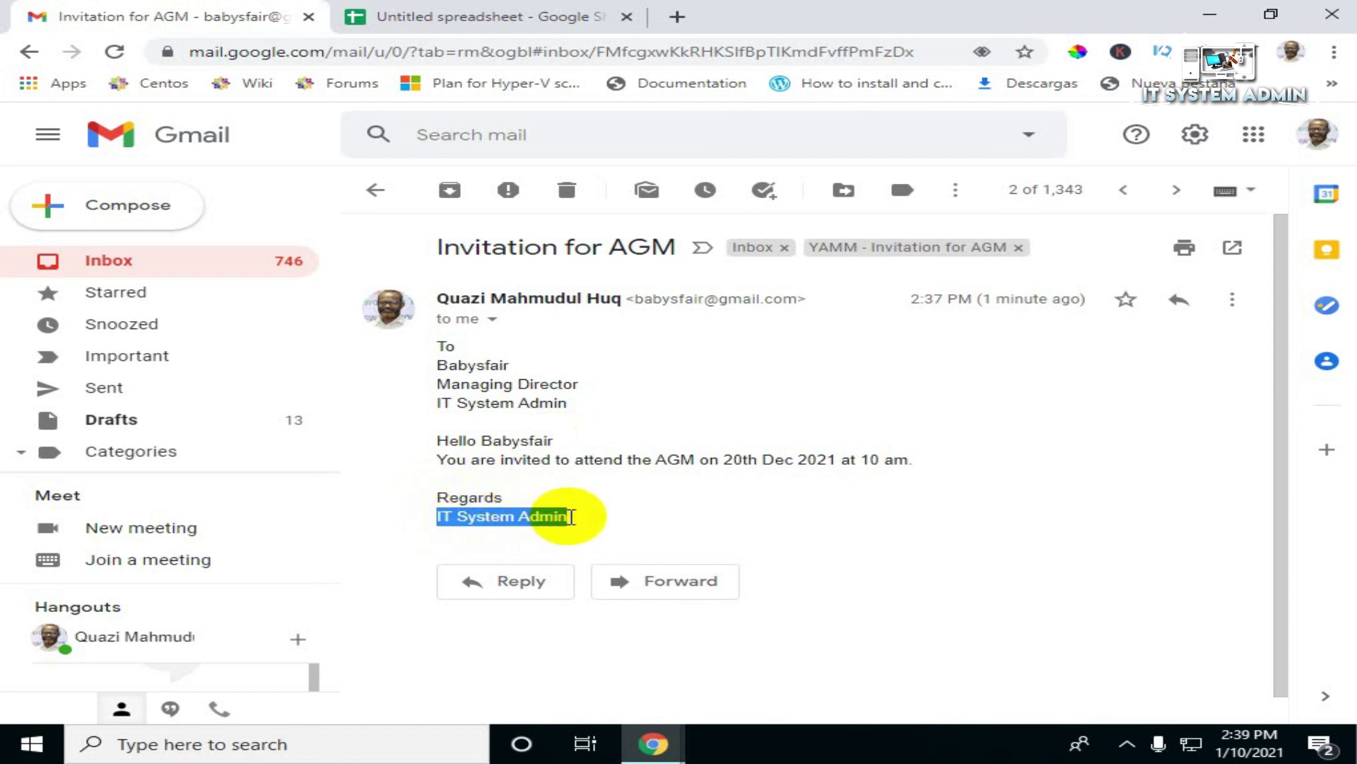
{"action": "left_click", "coordinate": [571, 516]}
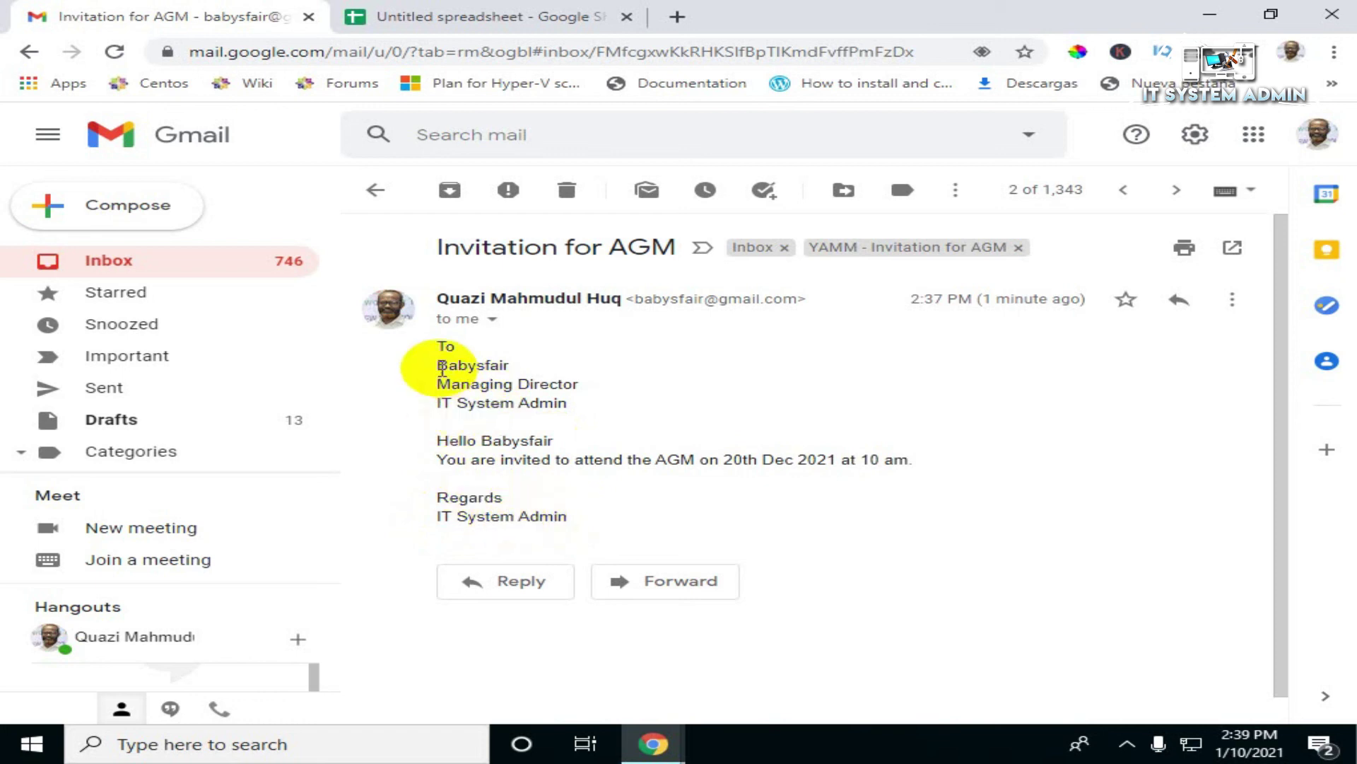
{"action": "left_click_drag", "start_coordinate": [421, 360], "coordinate": [499, 403]}
{"action": "left_click_drag", "start_coordinate": [437, 495], "coordinate": [580, 524]}
{"action": "left_click", "coordinate": [584, 527]}
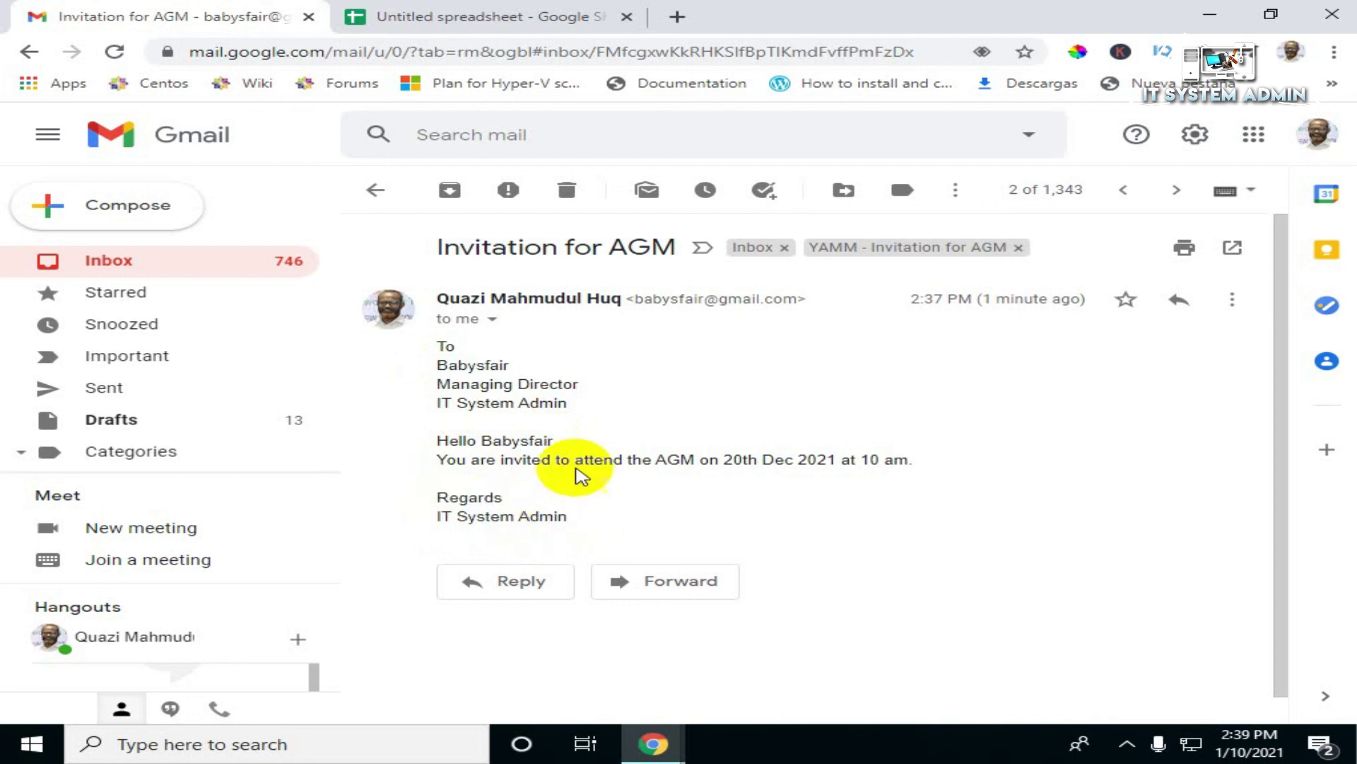
{"action": "left_click", "coordinate": [678, 16]}
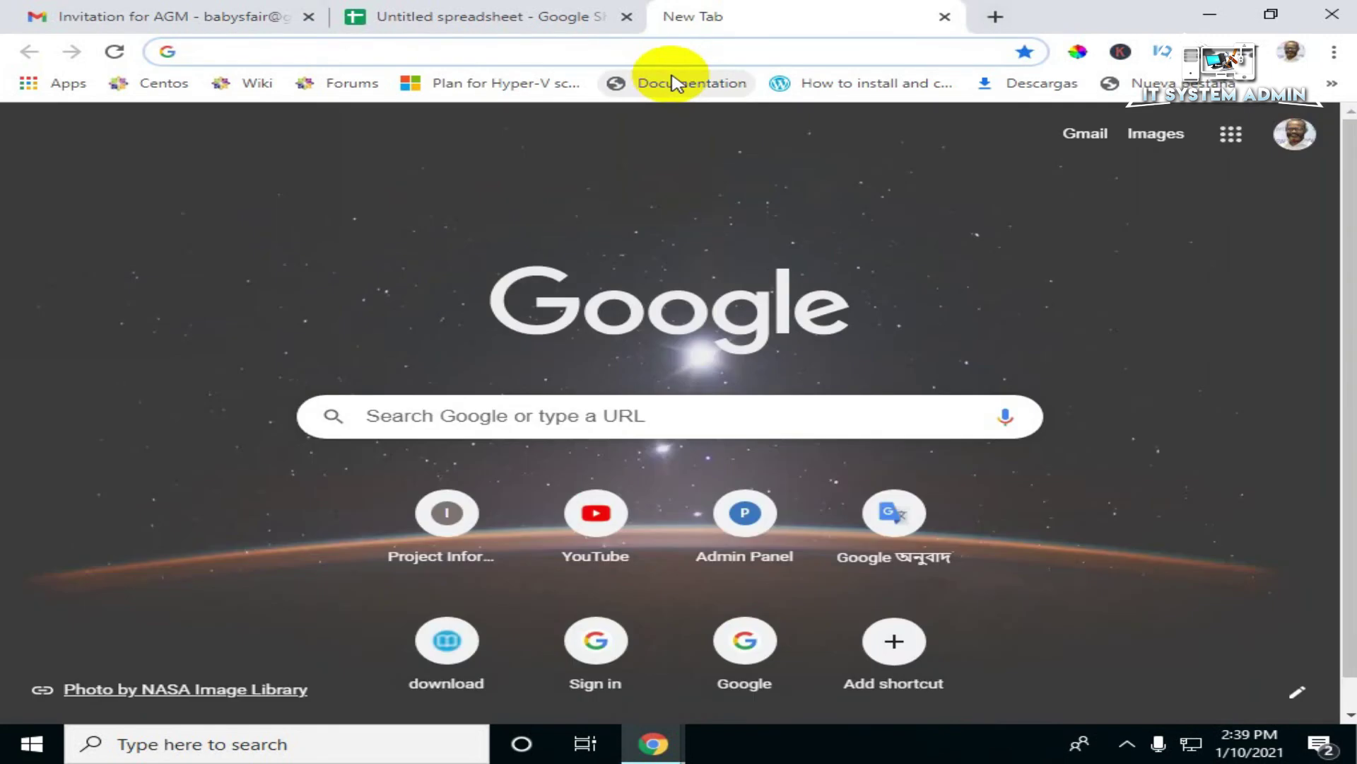
Step: Switch to the second Google account and go to its Gmail inbox
{"action": "left_click", "coordinate": [1301, 138]}
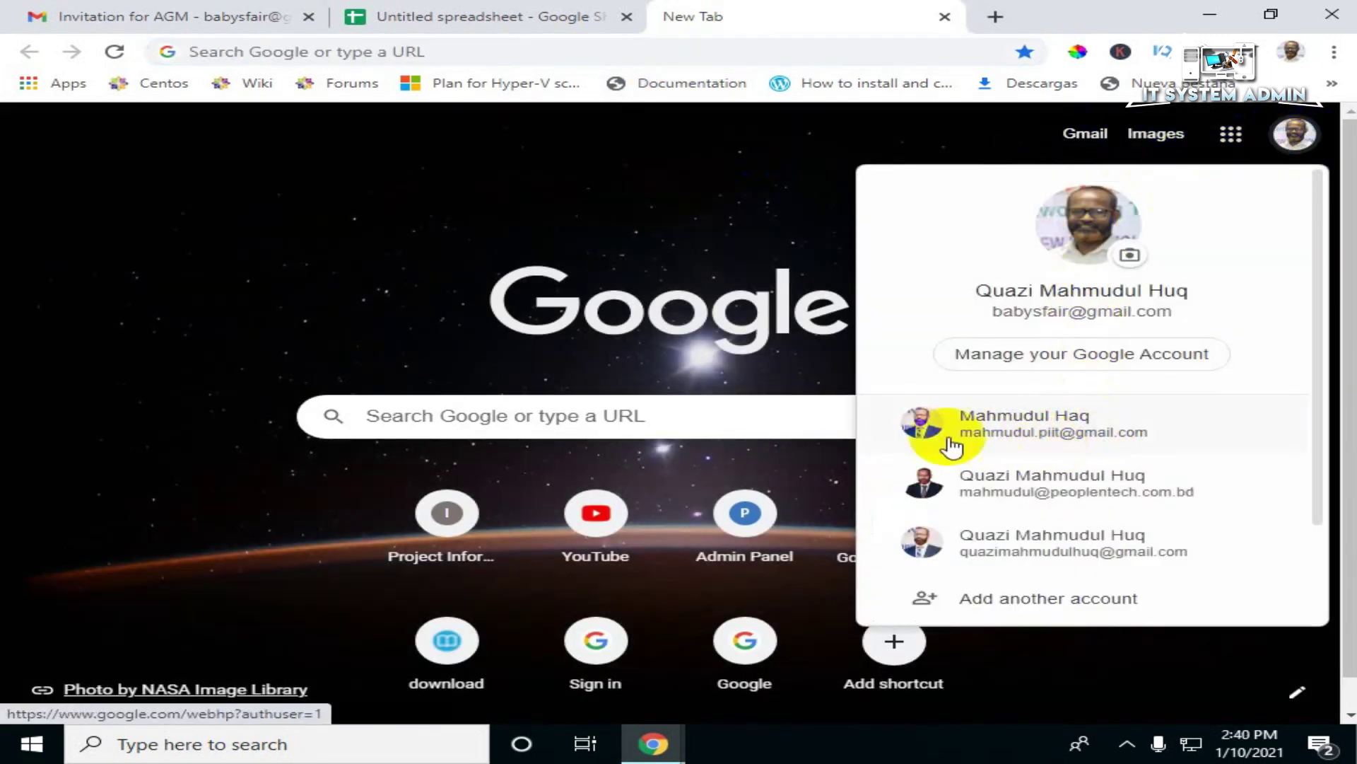
{"action": "left_click", "coordinate": [1045, 440]}
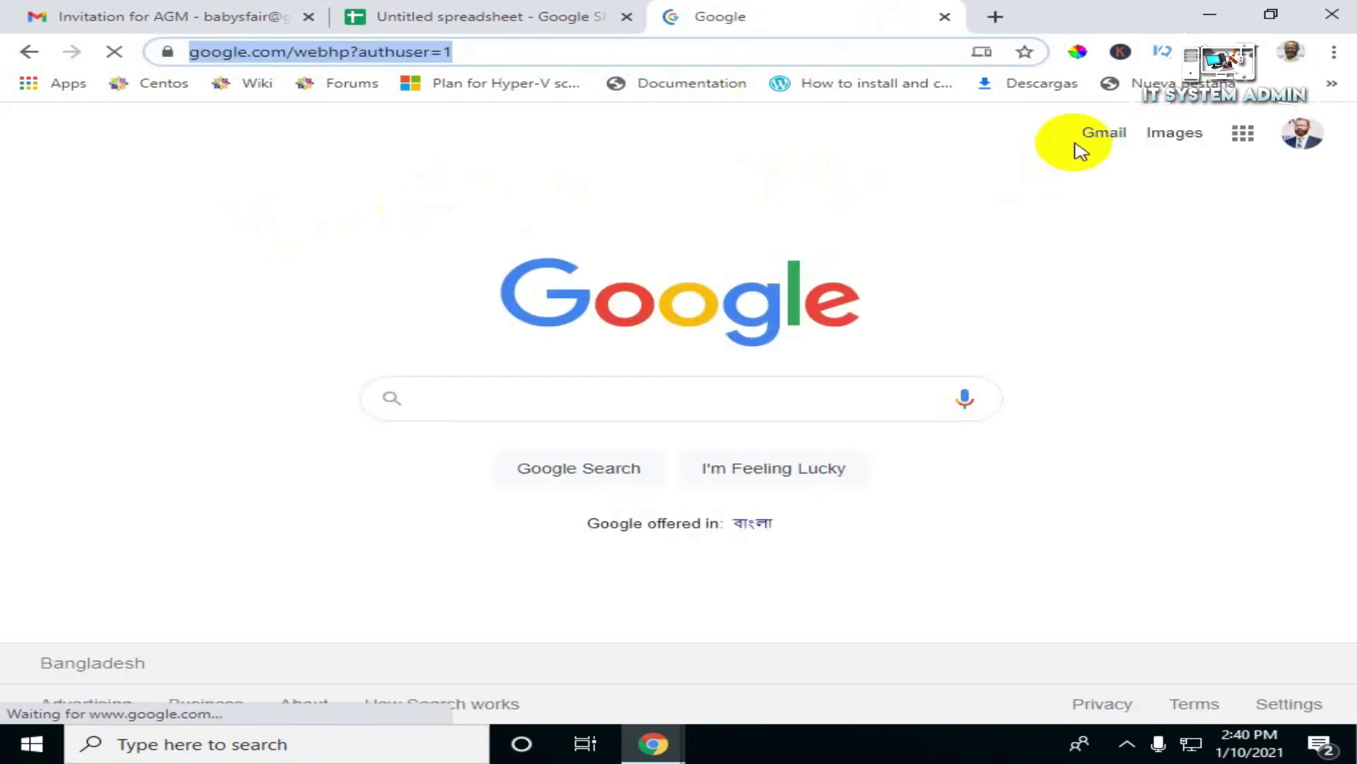
{"action": "left_click", "coordinate": [1103, 135]}
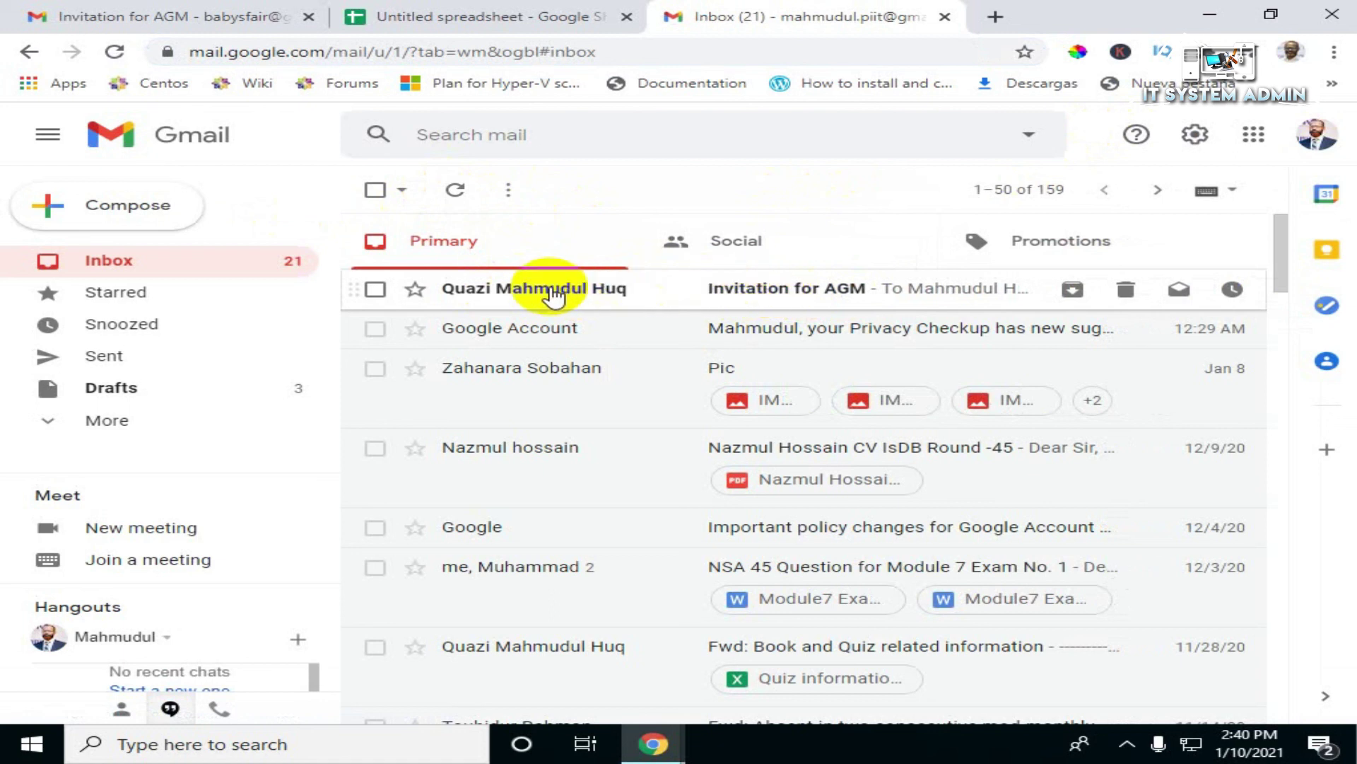
Step: Open the second recipient's Invitation for AGM and check the name, IT System Admin line and greeting
{"action": "left_click", "coordinate": [811, 299]}
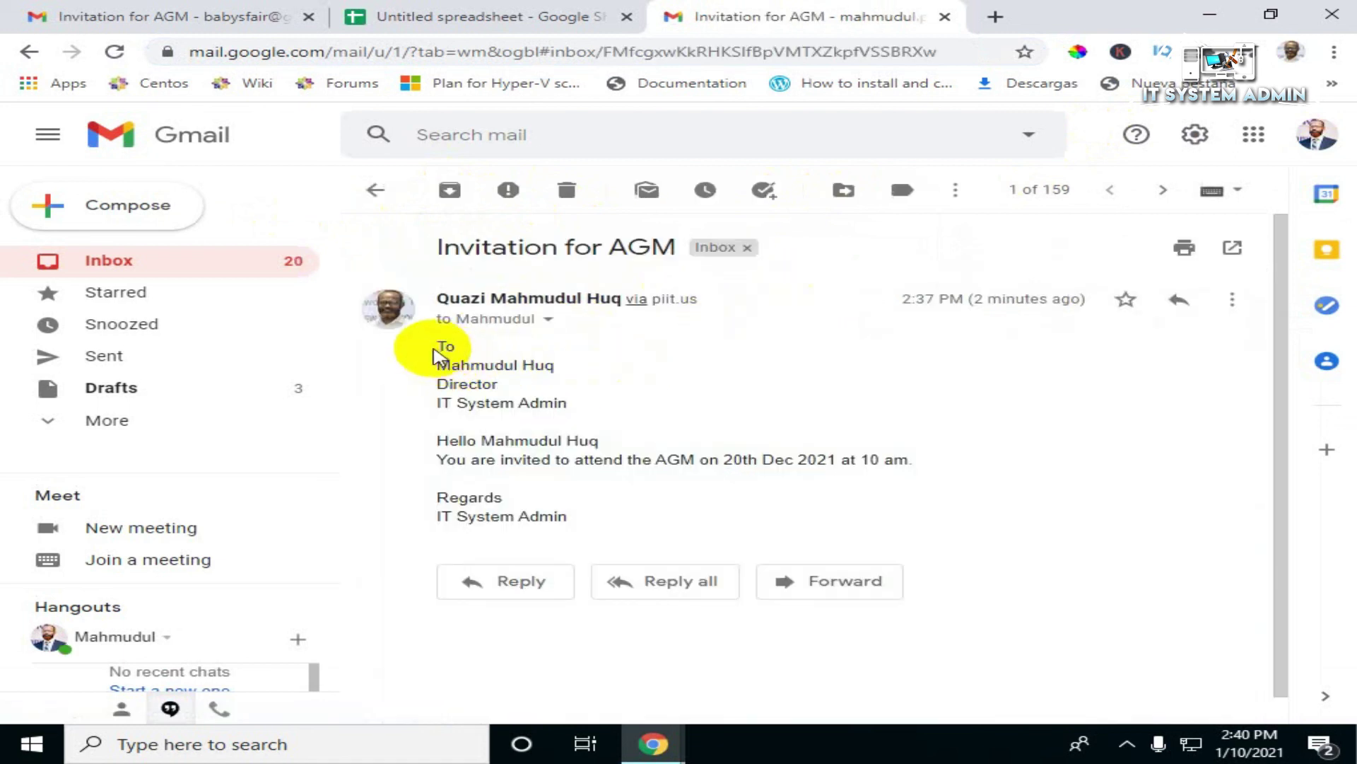
{"action": "left_click_drag", "start_coordinate": [439, 365], "coordinate": [554, 366]}
{"action": "left_click_drag", "start_coordinate": [444, 403], "coordinate": [567, 403]}
{"action": "left_click_drag", "start_coordinate": [495, 440], "coordinate": [597, 443]}
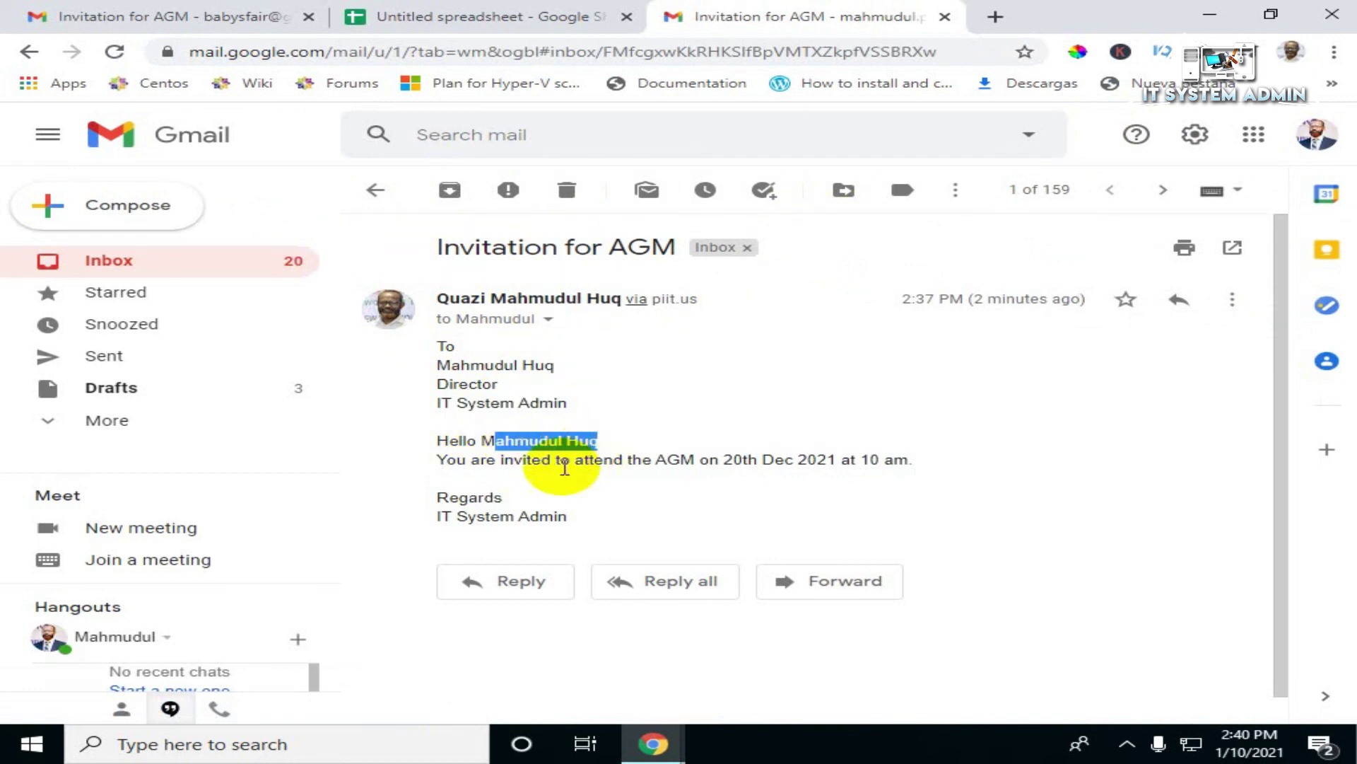
Step: Recheck the address block, greeting and signature, then return to the Inbox and close Chrome
{"action": "left_click", "coordinate": [442, 365]}
{"action": "left_click_drag", "start_coordinate": [442, 365], "coordinate": [529, 442]}
{"action": "left_click_drag", "start_coordinate": [440, 522], "coordinate": [627, 527]}
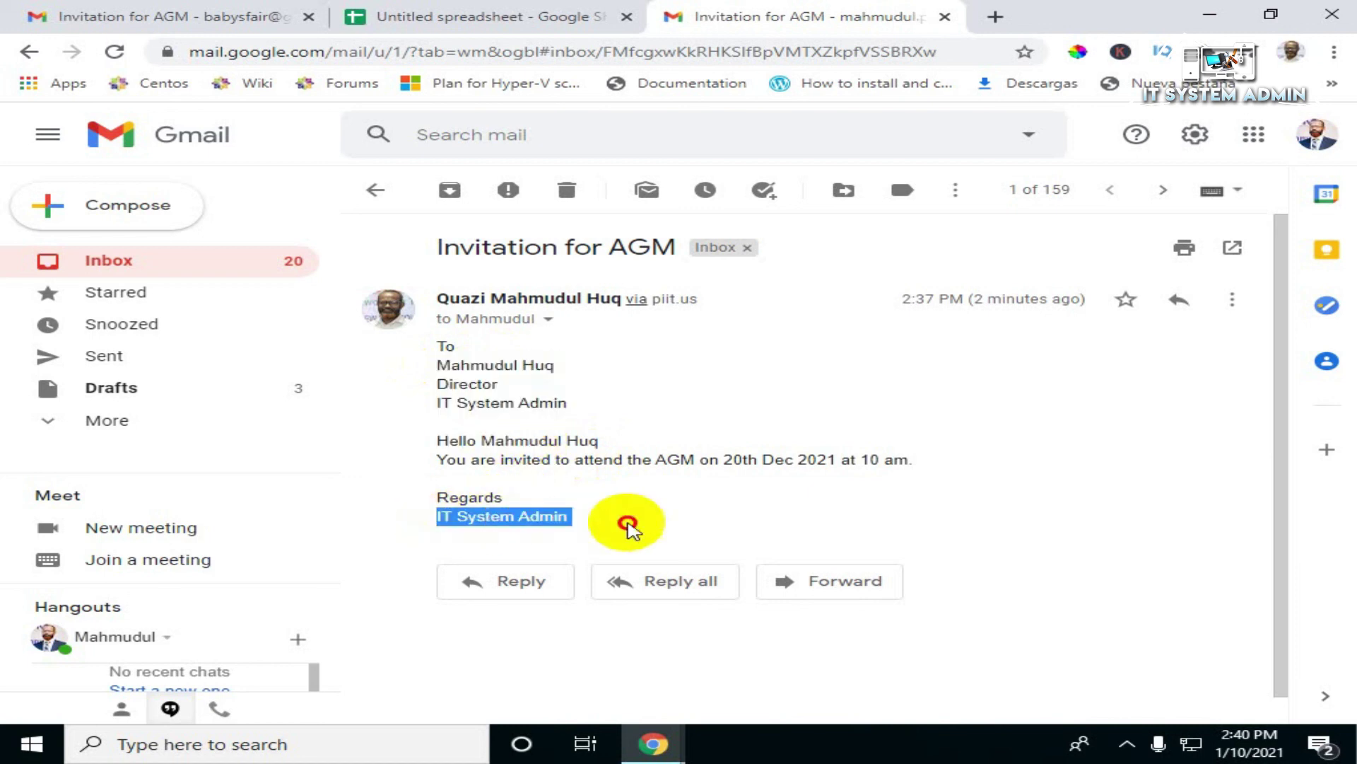
{"action": "left_click", "coordinate": [376, 189]}
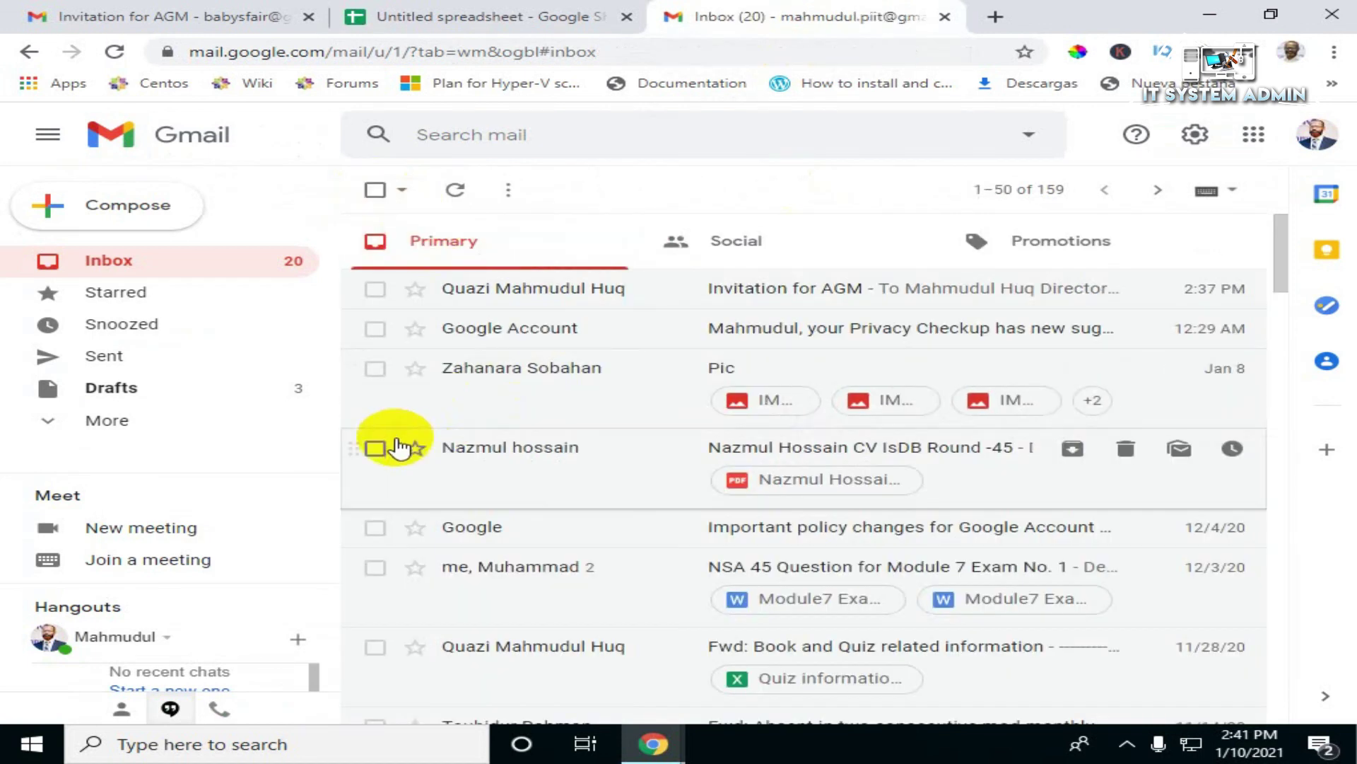
{"action": "left_click", "coordinate": [1338, 10]}
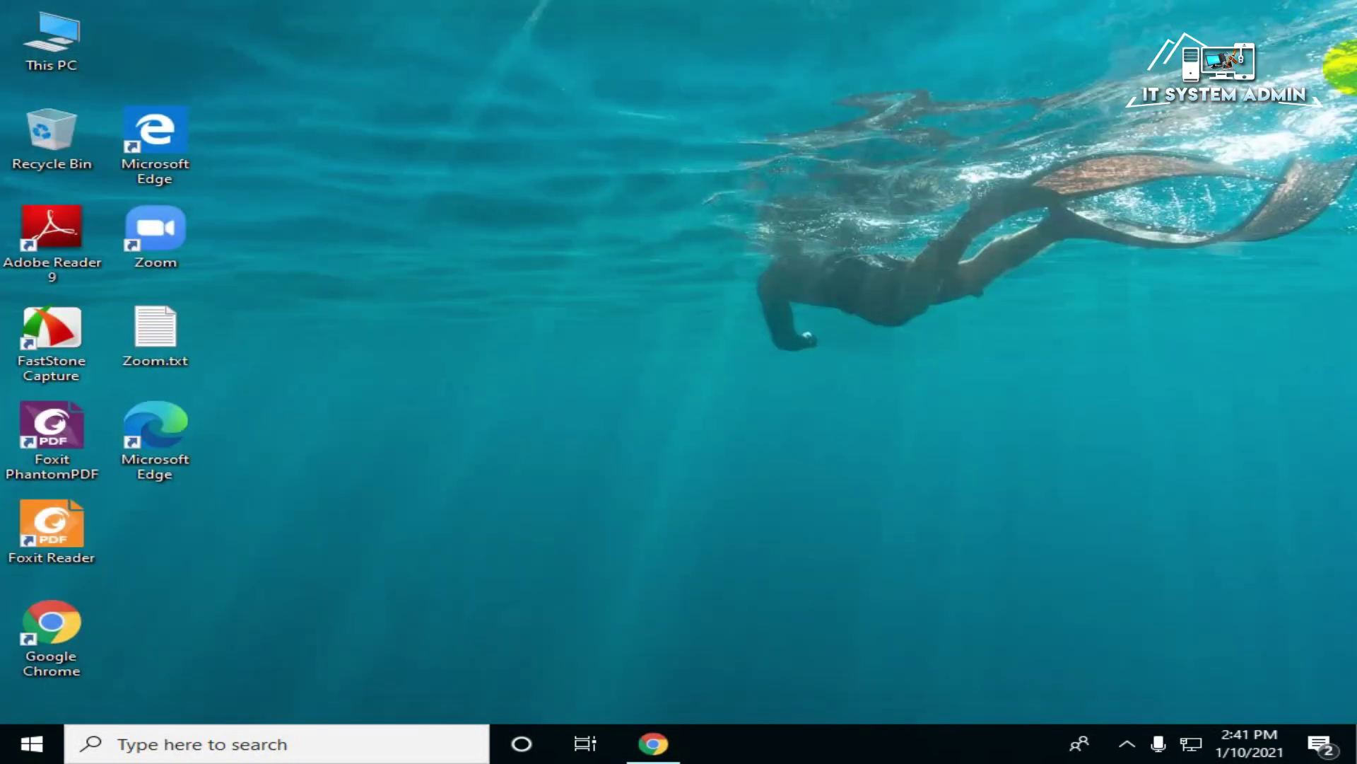